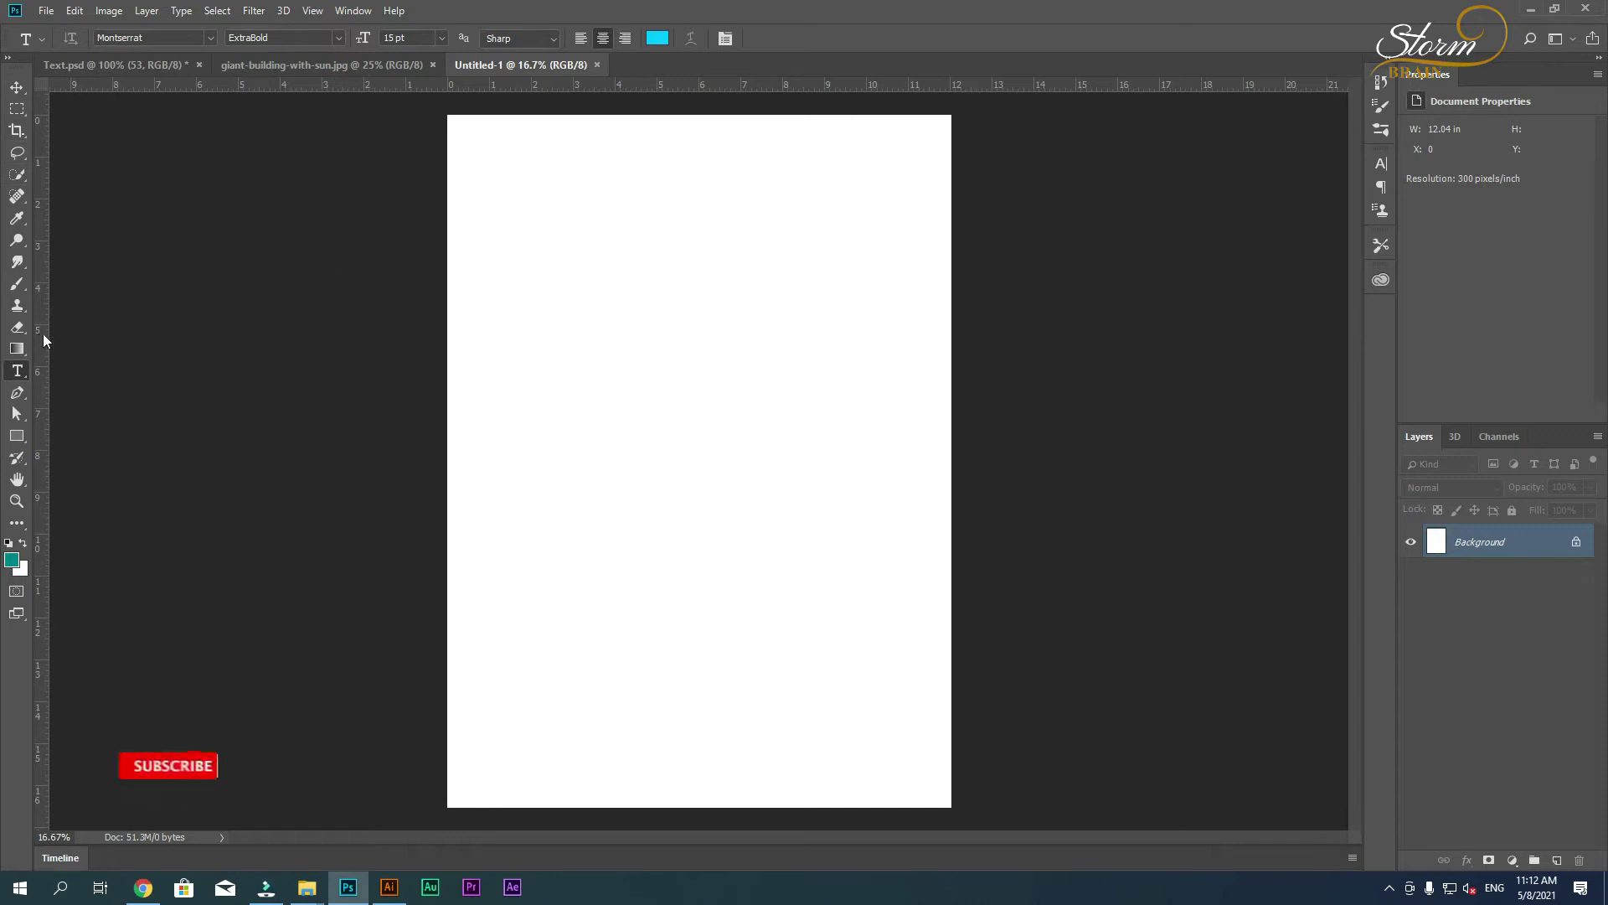
- Pull a vertical guide from the left ruler and a horizontal guide from the top ruler, crossing right of centre
{"action": "left_click_drag", "start_coordinate": [43, 333], "coordinate": [810, 335]}
{"action": "left_click_drag", "start_coordinate": [811, 99], "coordinate": [809, 338]}
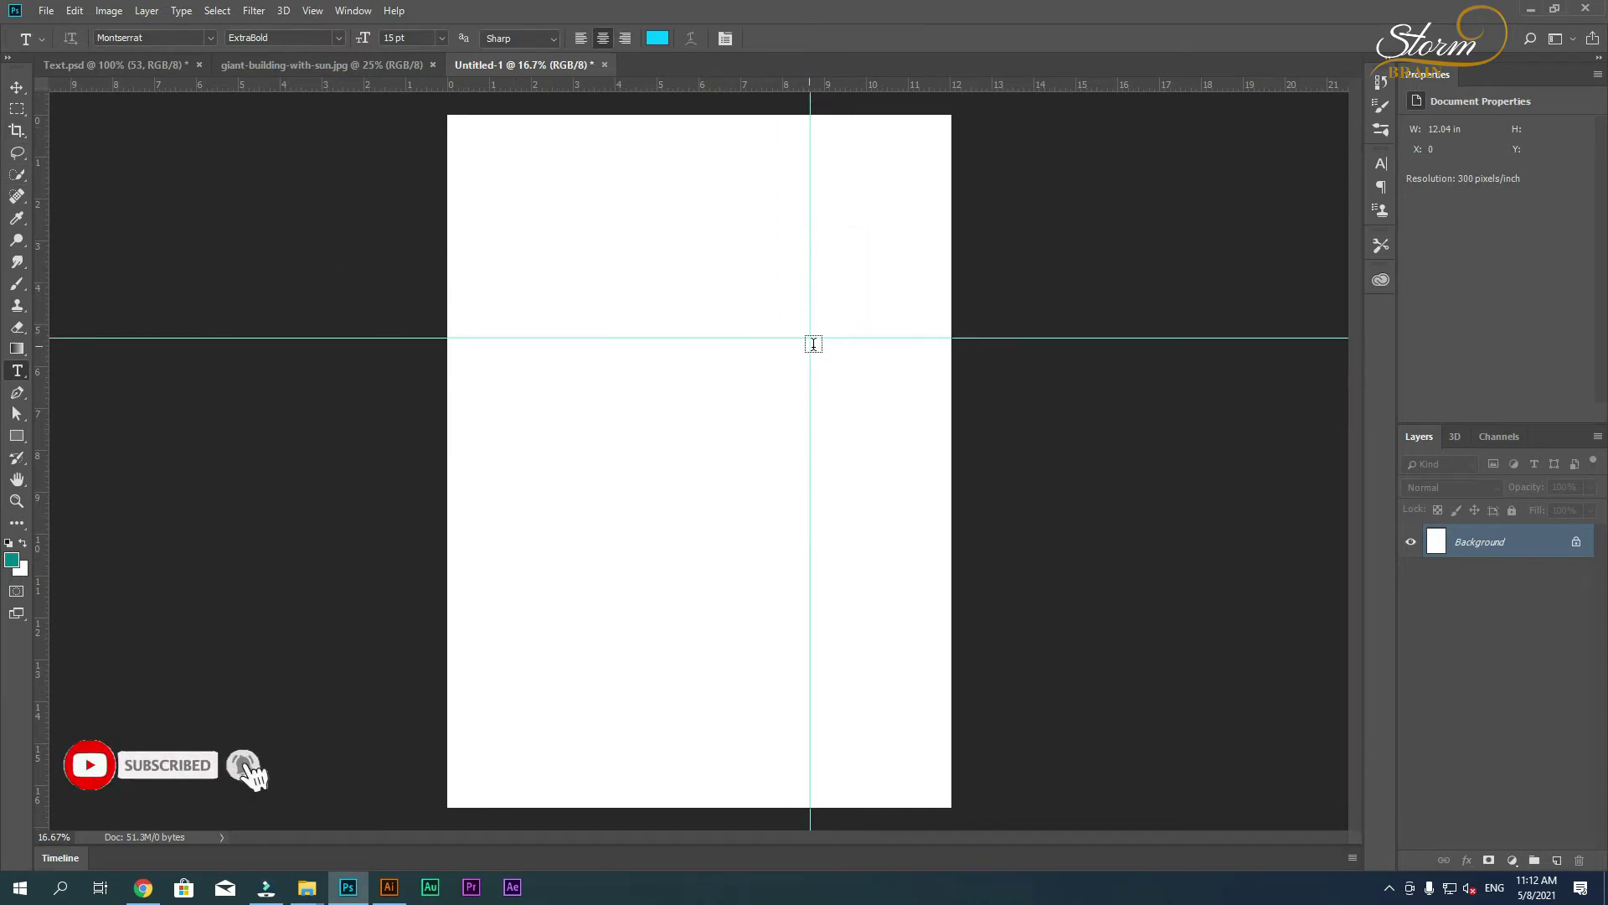
- Trace a closed triangle path from the top edge to the guide crossing, around the upper-left corner
{"action": "key", "text": "v"}
{"action": "key", "text": "p"}
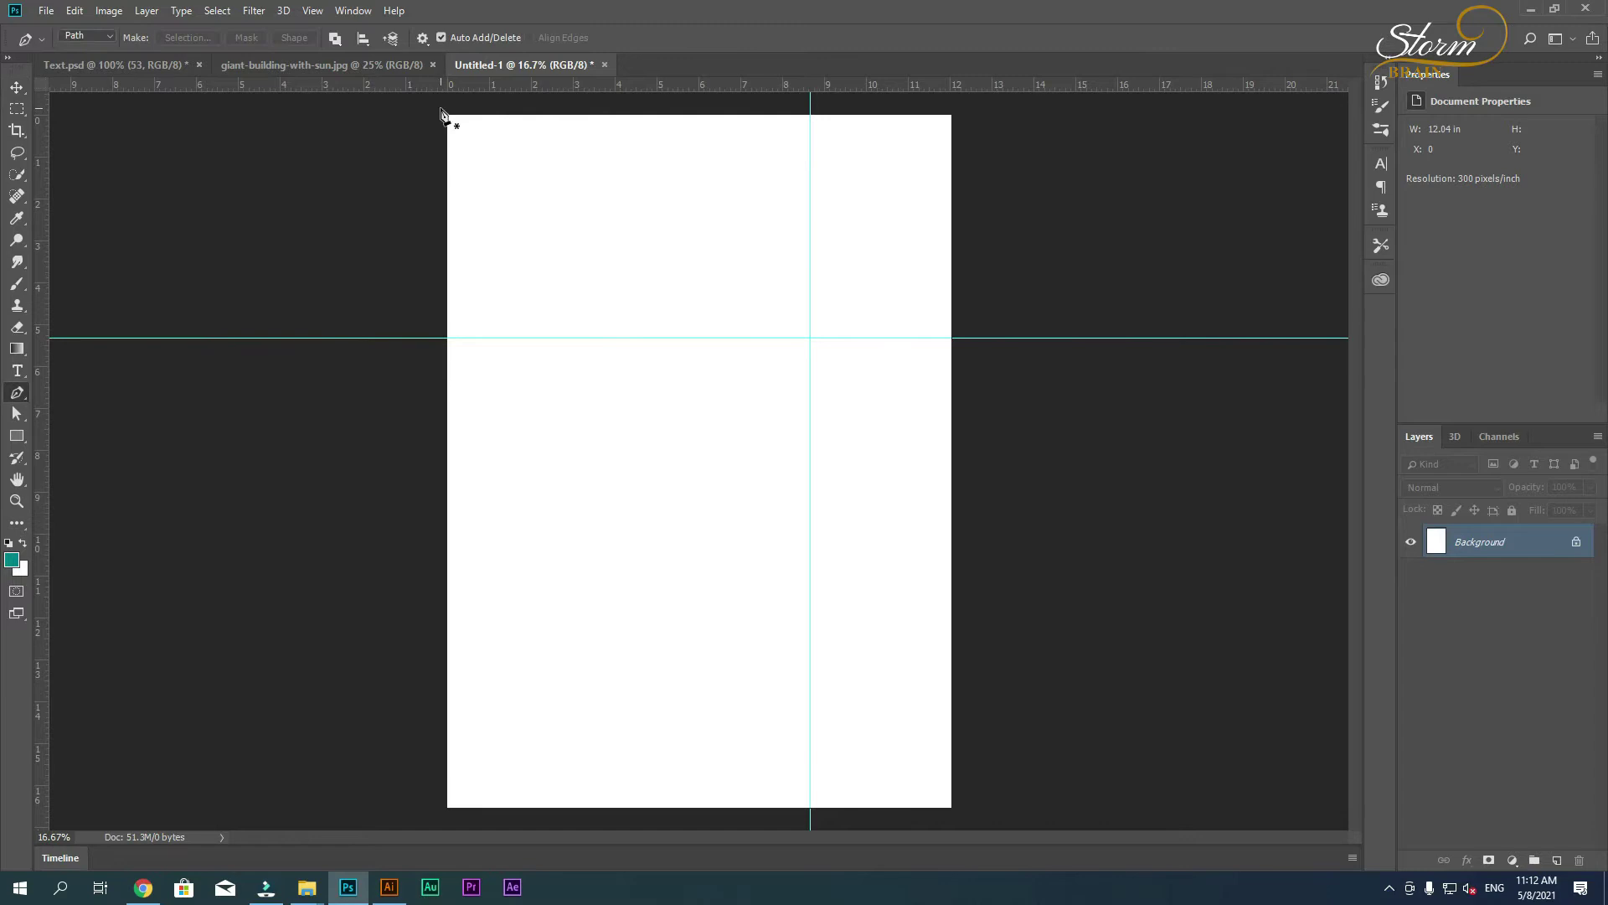
{"action": "left_click", "coordinate": [543, 107]}
{"action": "left_click", "coordinate": [810, 337]}
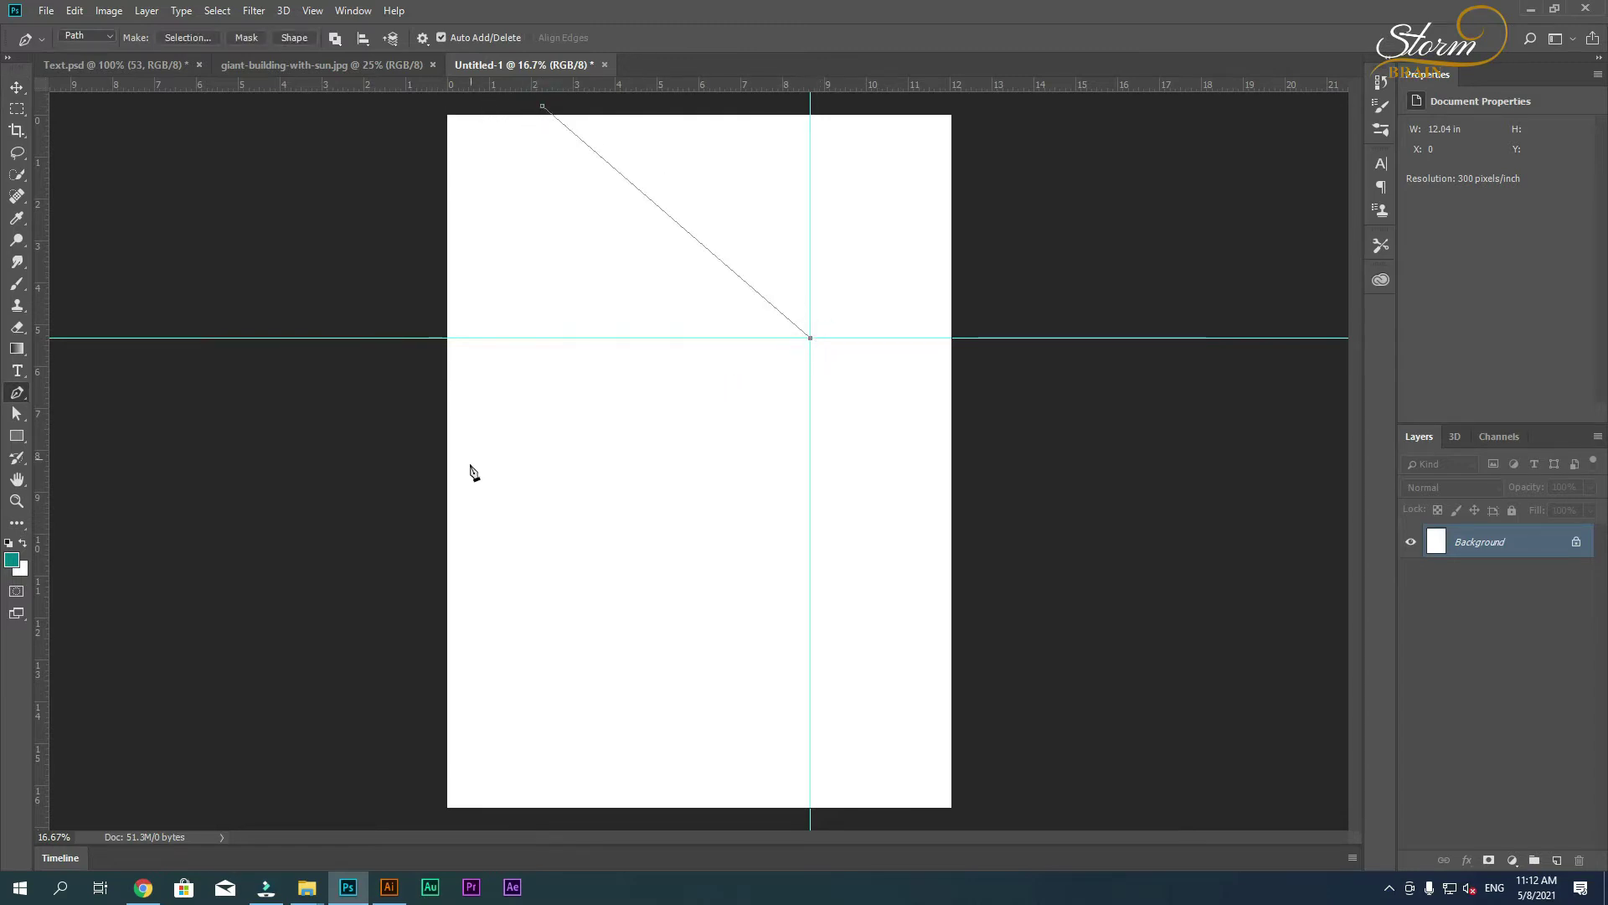
{"action": "left_click", "coordinate": [422, 532]}
{"action": "left_click", "coordinate": [287, 295]}
{"action": "left_click", "coordinate": [302, 135]}
{"action": "left_click", "coordinate": [405, 110]}
{"action": "left_click", "coordinate": [512, 100]}
- Convert the path to a selection and fill it with black on a new layer
{"action": "key", "text": "ctrl+Return"}
{"action": "key", "text": "ctrl+shift+alt+n"}
{"action": "left_click", "coordinate": [12, 559]}
{"action": "left_click", "coordinate": [1487, 421]}
{"action": "key", "text": "alt+BackSpace"}
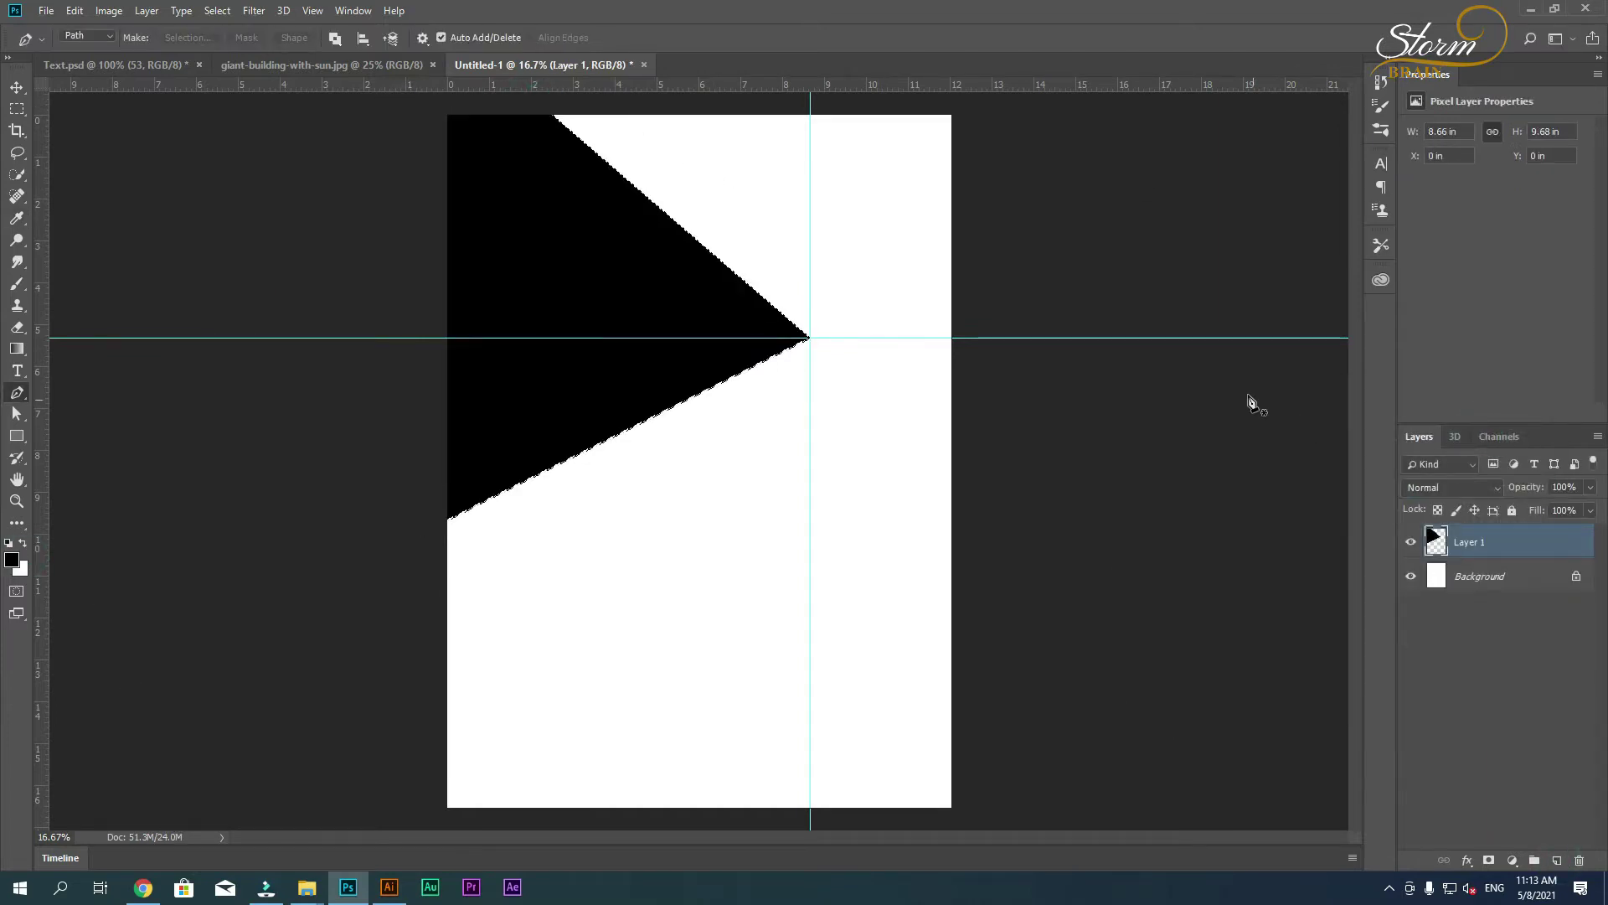
- Stretch the black triangle's tip rightward past the vertical guide, then hide the guides
{"action": "key", "text": "ctrl+t"}
{"action": "left_click_drag", "start_coordinate": [810, 316], "coordinate": [909, 316]}
{"action": "left_click_drag", "start_coordinate": [731, 298], "coordinate": [711, 298]}
{"action": "left_click_drag", "start_coordinate": [888, 317], "coordinate": [916, 317]}
{"action": "key", "text": "Return"}
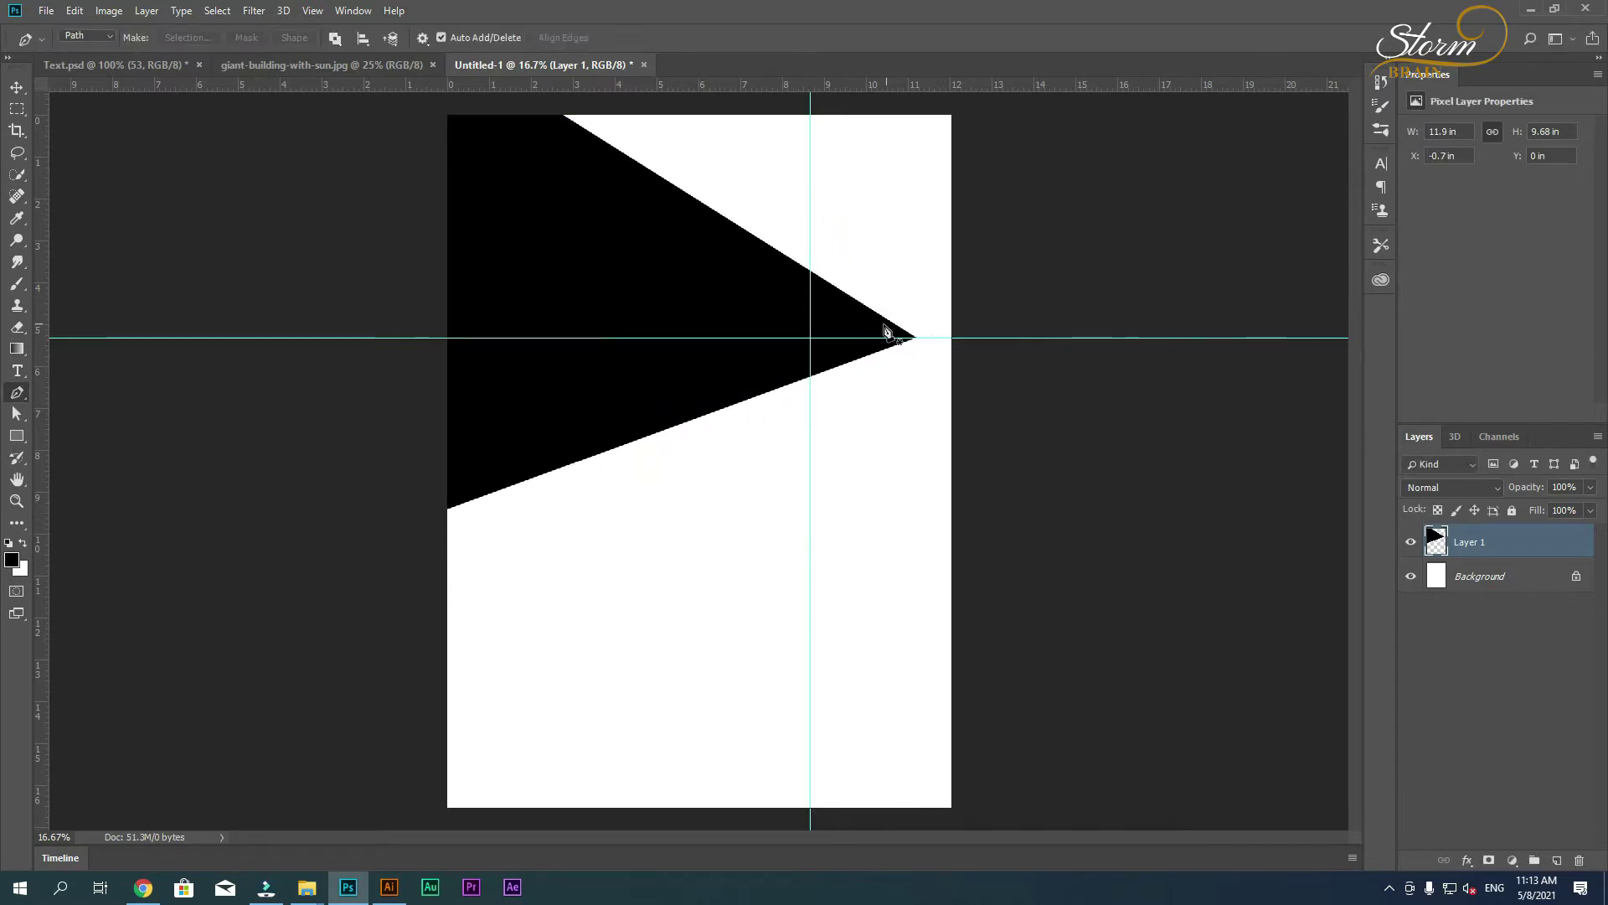
{"action": "key", "text": "v"}
{"action": "key", "text": "ctrl+semicolon"}
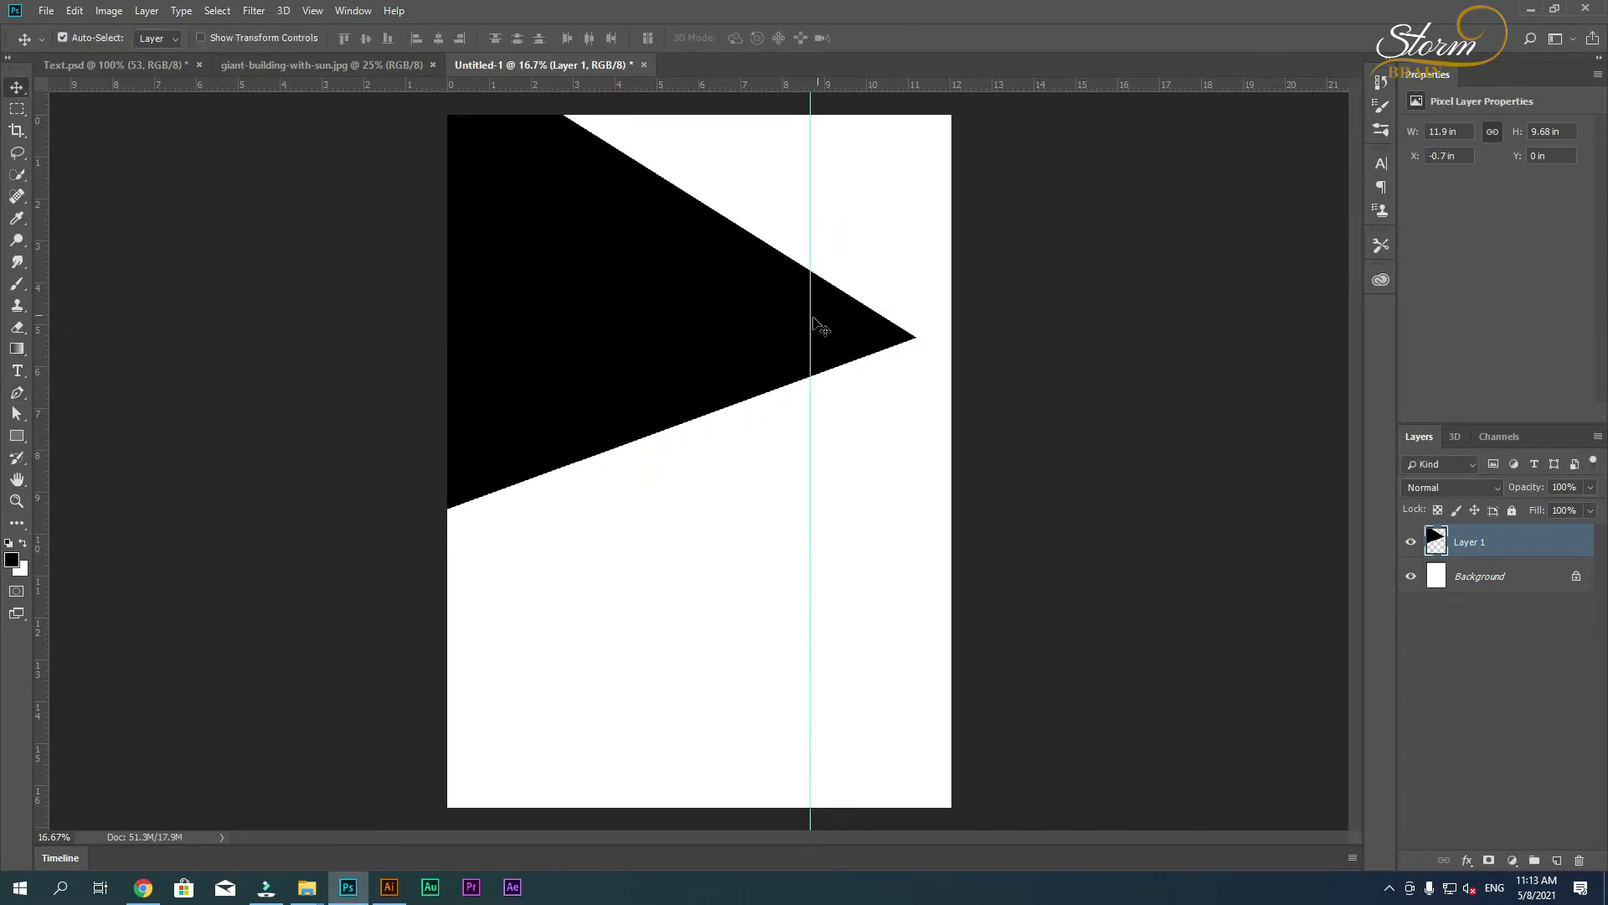
- Trace a closed path from the left page edge to the bottom-right corner around the lower-left
{"action": "left_click", "coordinate": [17, 392]}
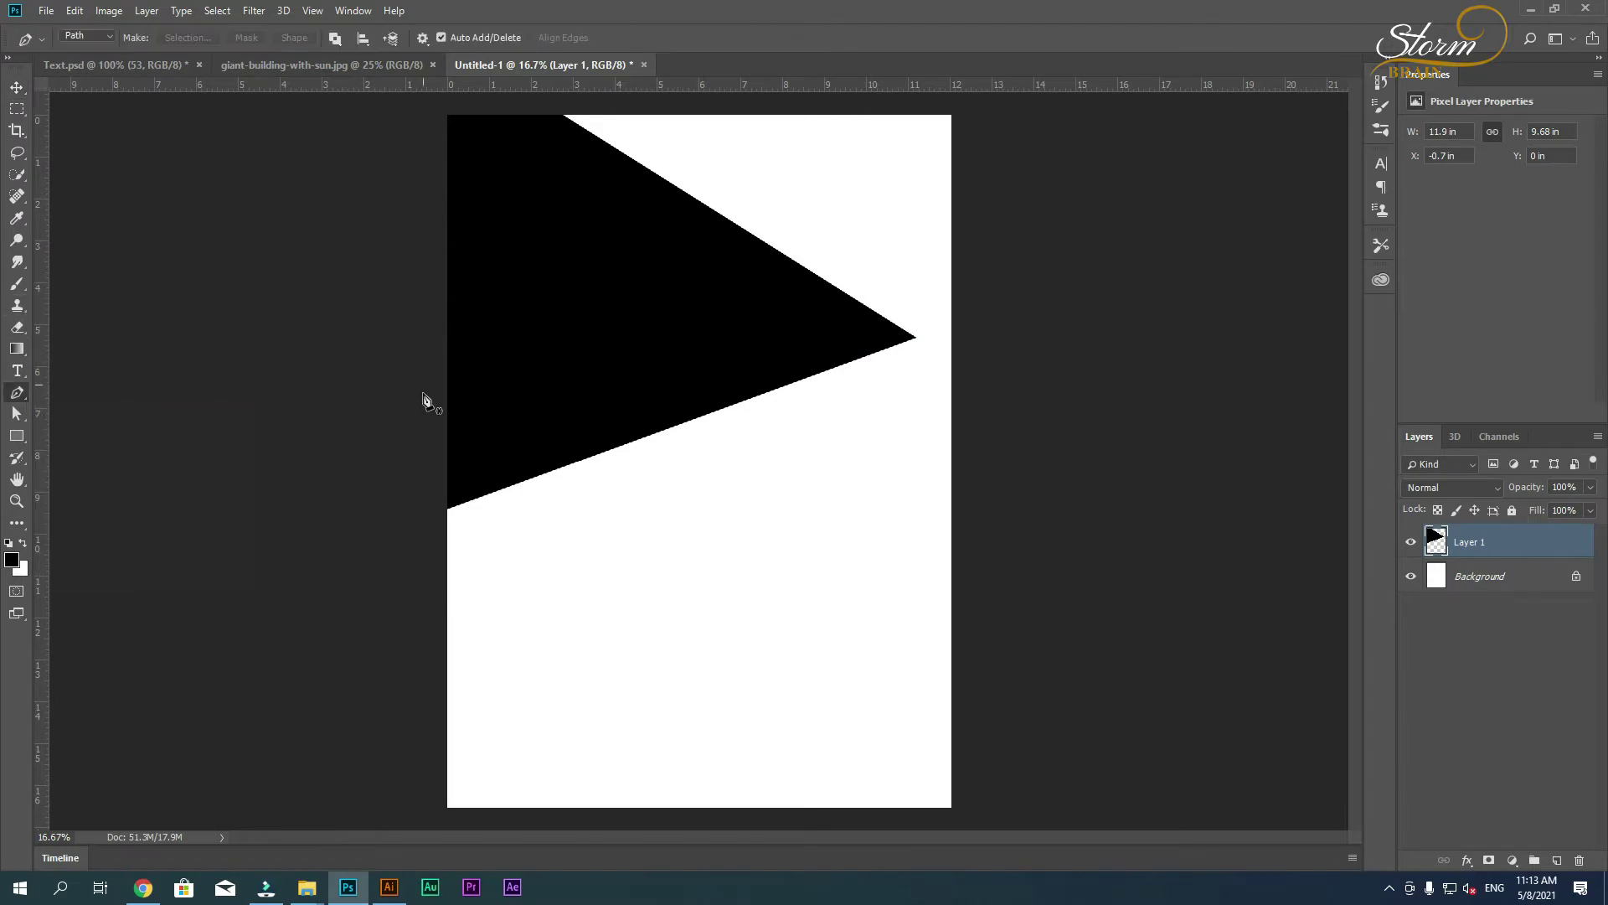
{"action": "left_click", "coordinate": [439, 421]}
{"action": "left_click", "coordinate": [964, 788]}
{"action": "left_click", "coordinate": [377, 818]}
{"action": "left_click", "coordinate": [315, 682]}
{"action": "left_click", "coordinate": [305, 456]}
{"action": "left_click", "coordinate": [440, 422]}
- Fill the path's selection with medium grey #9c9c9c on a new layer and deselect
{"action": "key", "text": "ctrl+Return"}
{"action": "left_click", "coordinate": [1556, 860]}
{"action": "key", "text": "x"}
{"action": "left_click", "coordinate": [11, 558]}
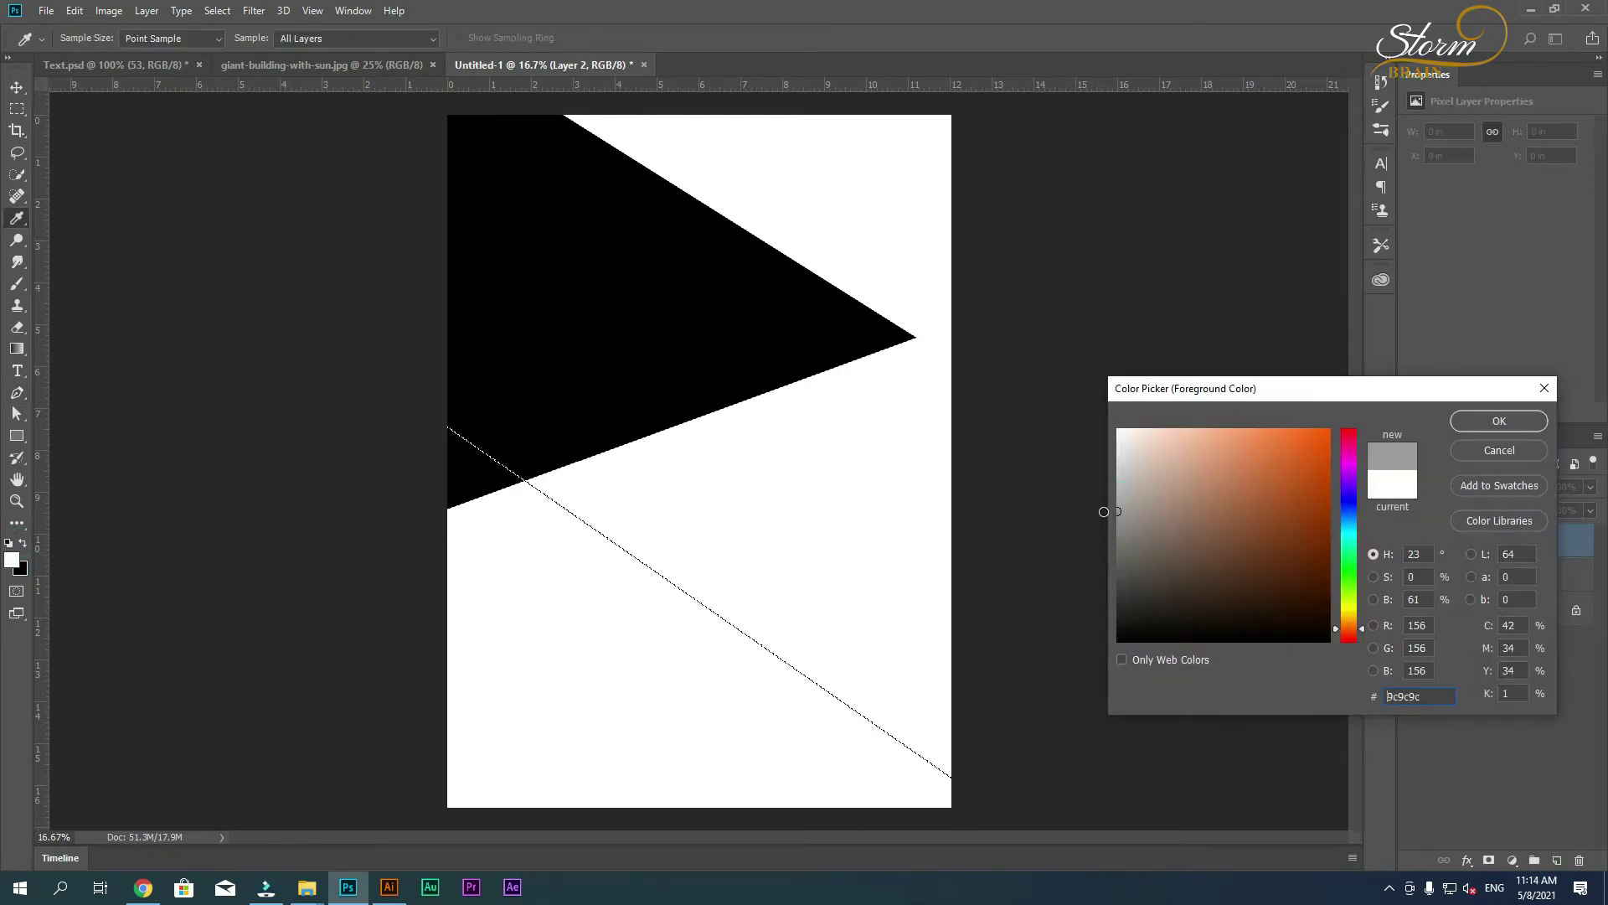
{"action": "left_click", "coordinate": [1466, 425]}
{"action": "key", "text": "alt+BackSpace"}
{"action": "key", "text": "ctrl+d"}
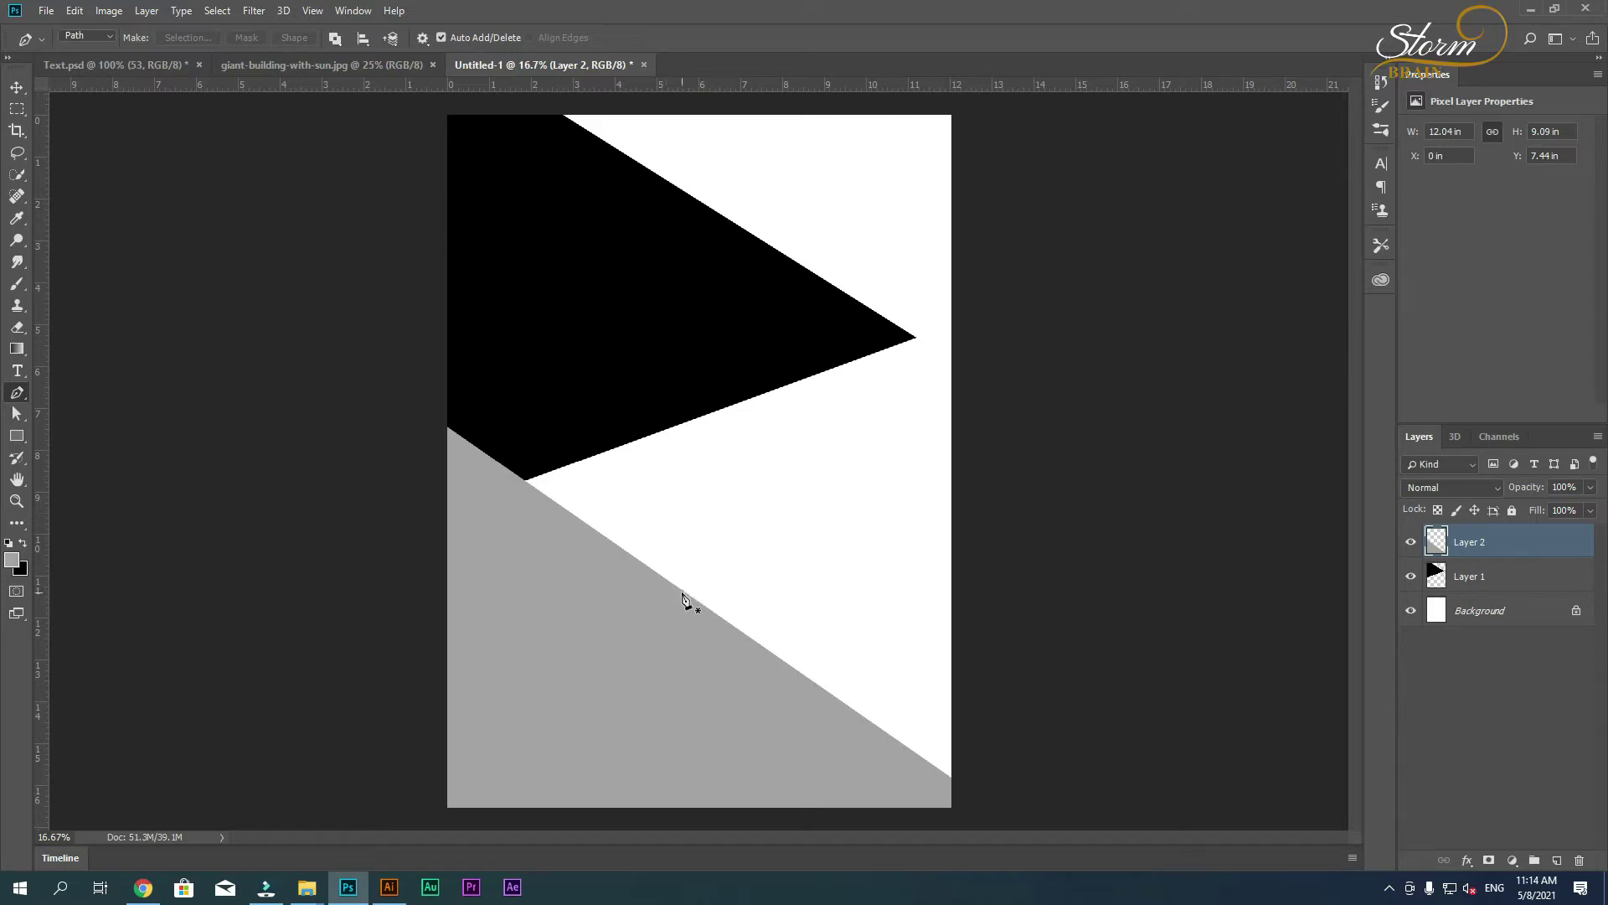
- Trace a closed path along the page bottom from the medium grey diagonal past the right edge
{"action": "left_click", "coordinate": [684, 591]}
{"action": "left_click", "coordinate": [450, 772]}
{"action": "left_click", "coordinate": [399, 783]}
{"action": "left_click", "coordinate": [406, 815]}
{"action": "left_click", "coordinate": [591, 823]}
{"action": "left_click", "coordinate": [1016, 807]}
{"action": "left_click_drag", "start_coordinate": [1062, 703], "coordinate": [1072, 716]}
{"action": "left_click", "coordinate": [910, 615]}
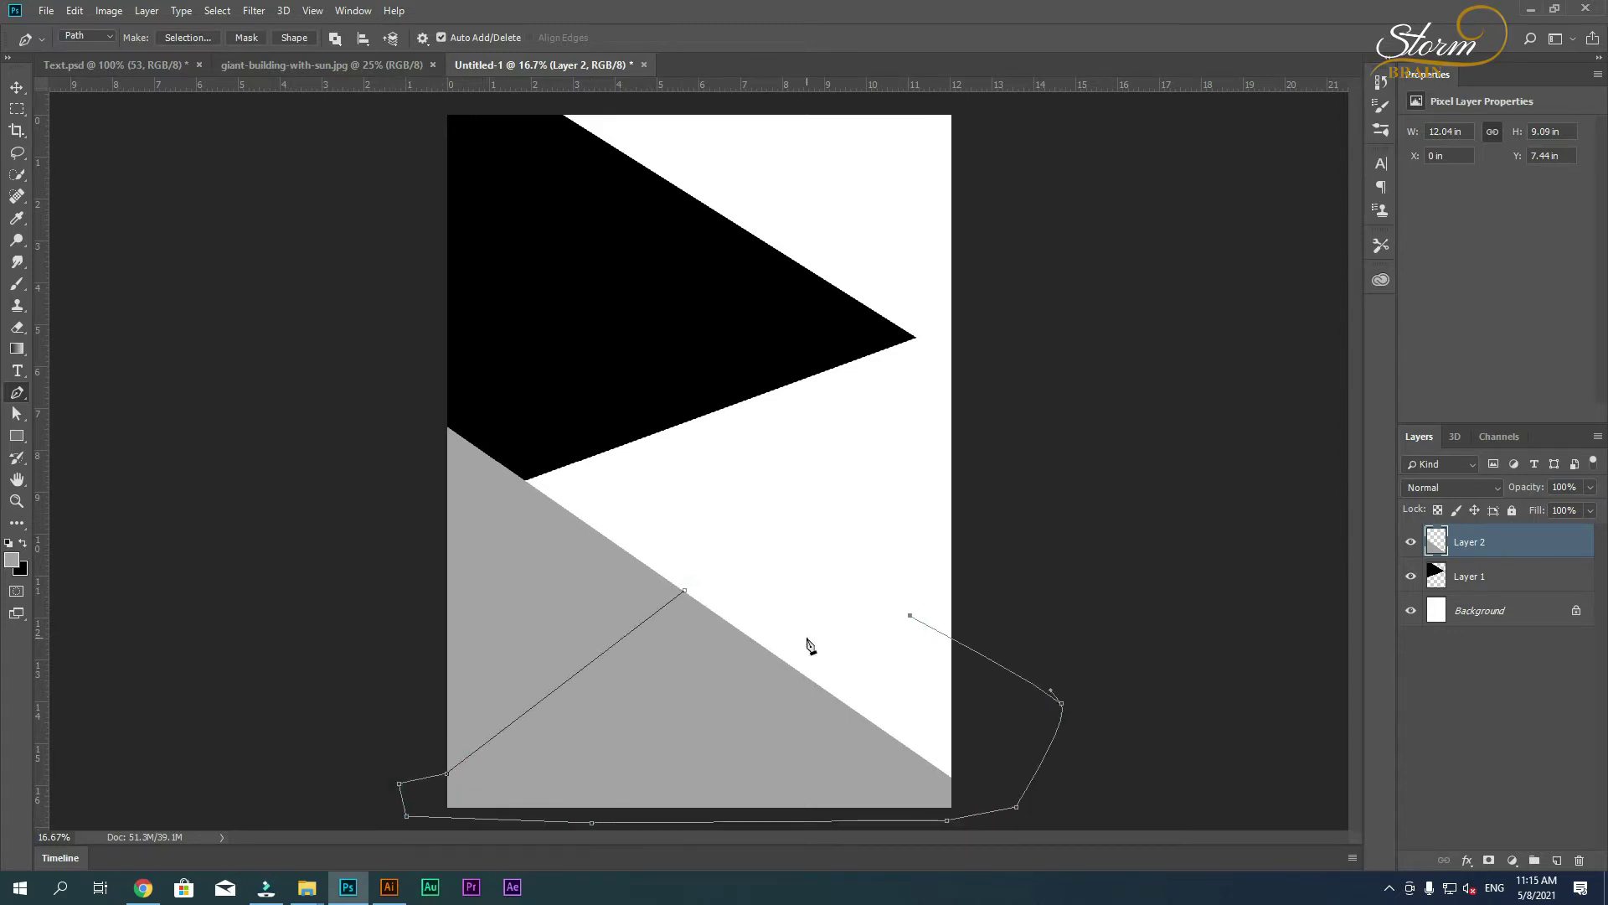
{"action": "left_click", "coordinate": [684, 591]}
- Fill the path's selection with a very light grey on a new layer and deselect
{"action": "key", "text": "ctrl+shift+alt+n"}
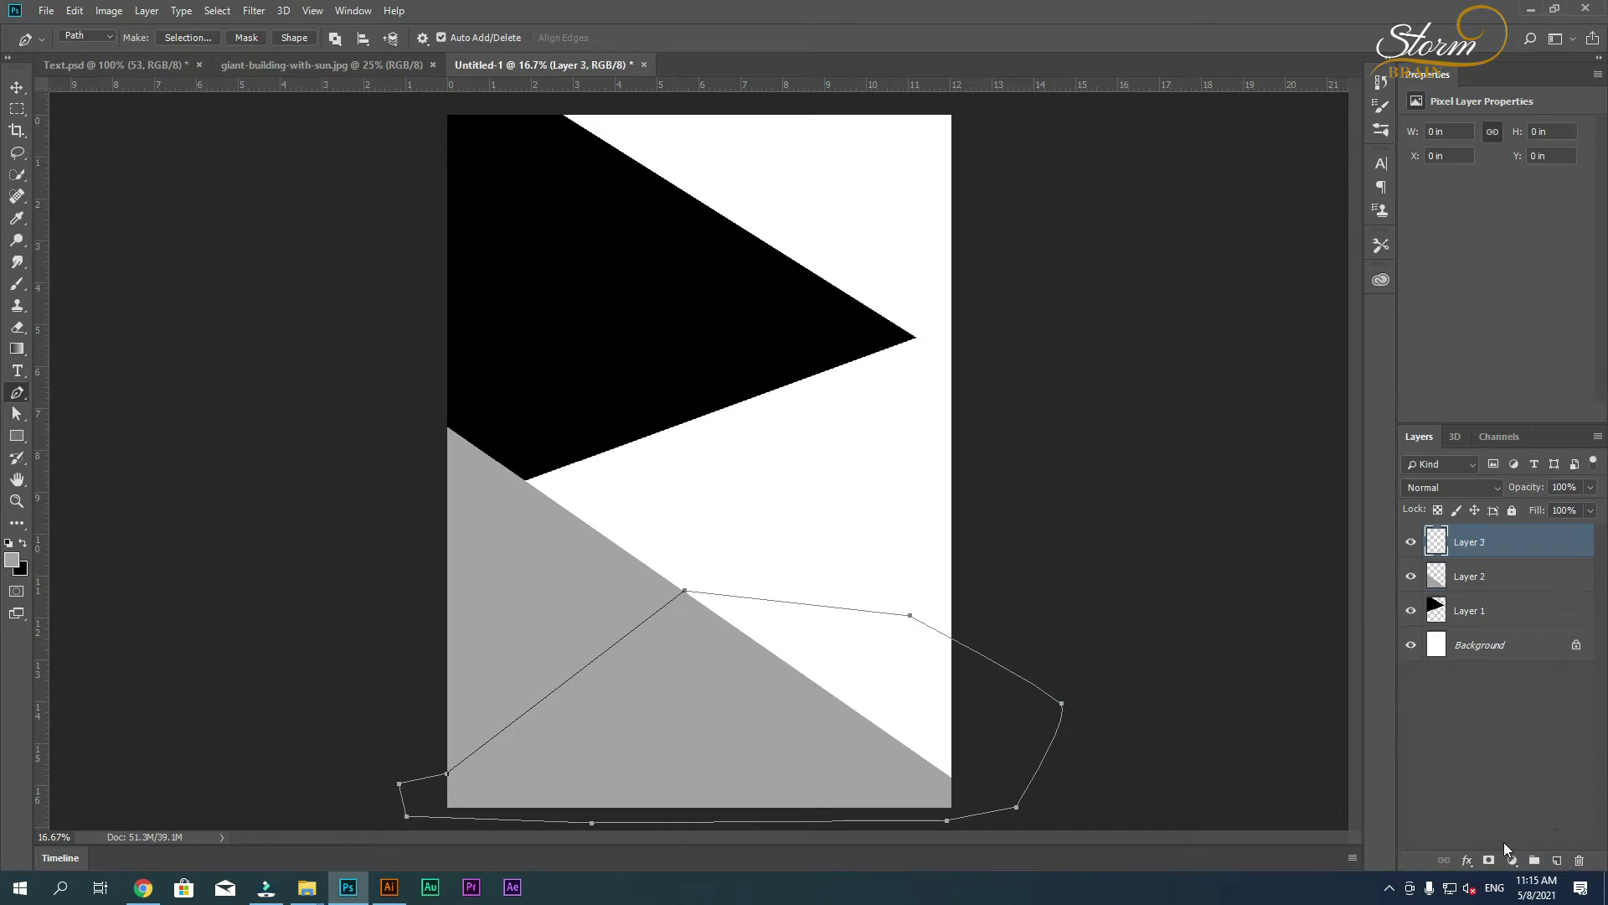
{"action": "key", "text": "ctrl+Return"}
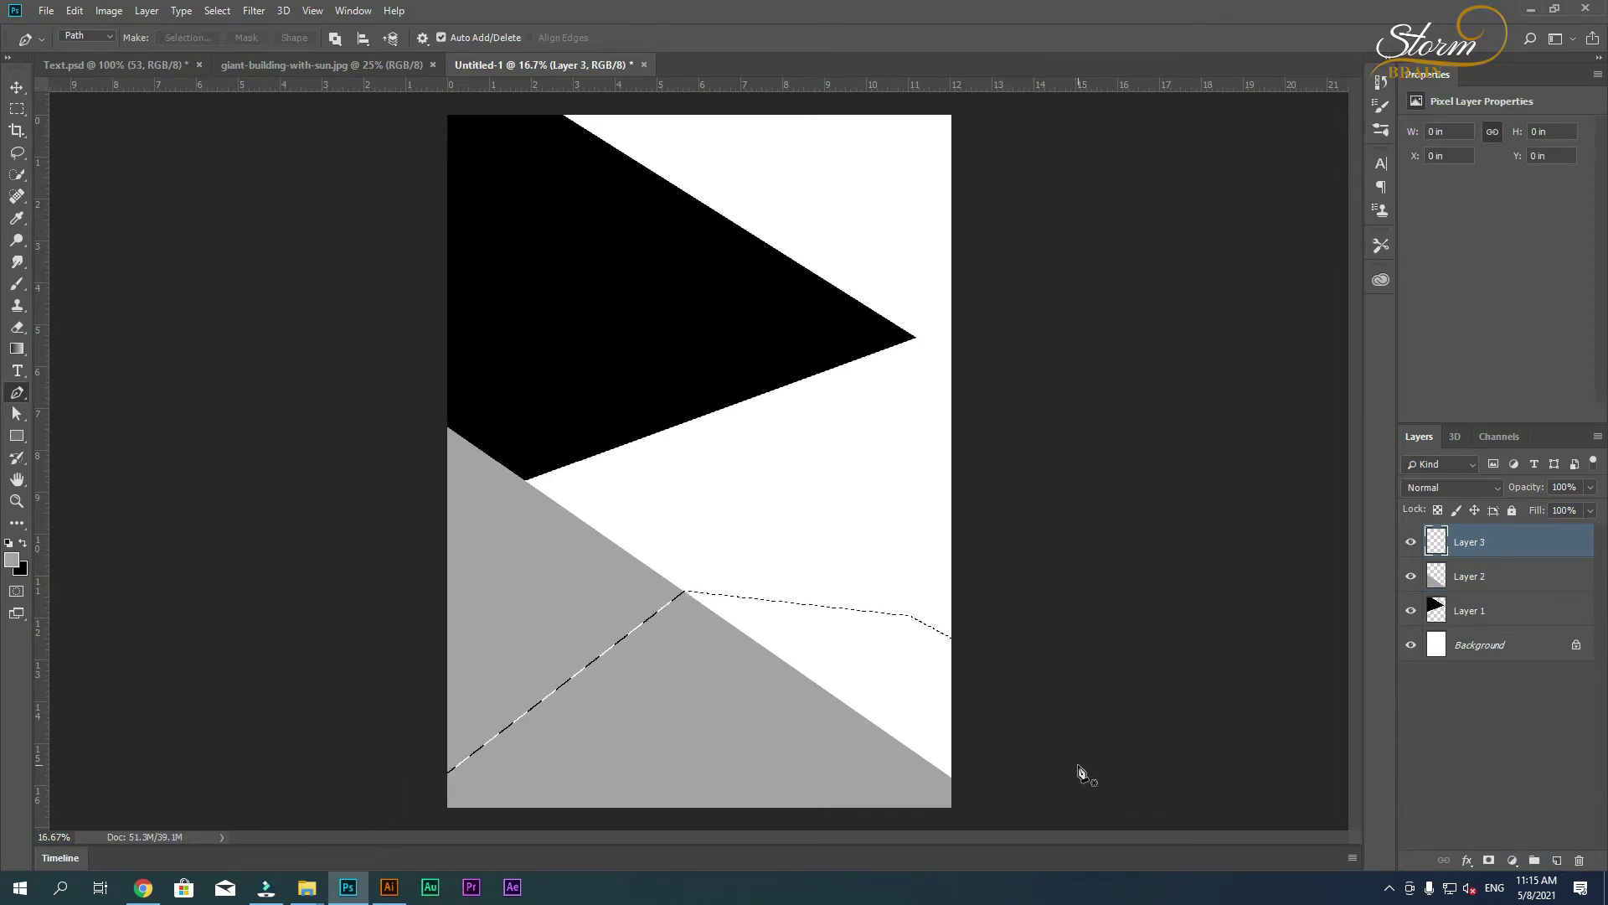
{"action": "left_click", "coordinate": [11, 560]}
{"action": "left_click", "coordinate": [1119, 444]}
{"action": "left_click", "coordinate": [1520, 429]}
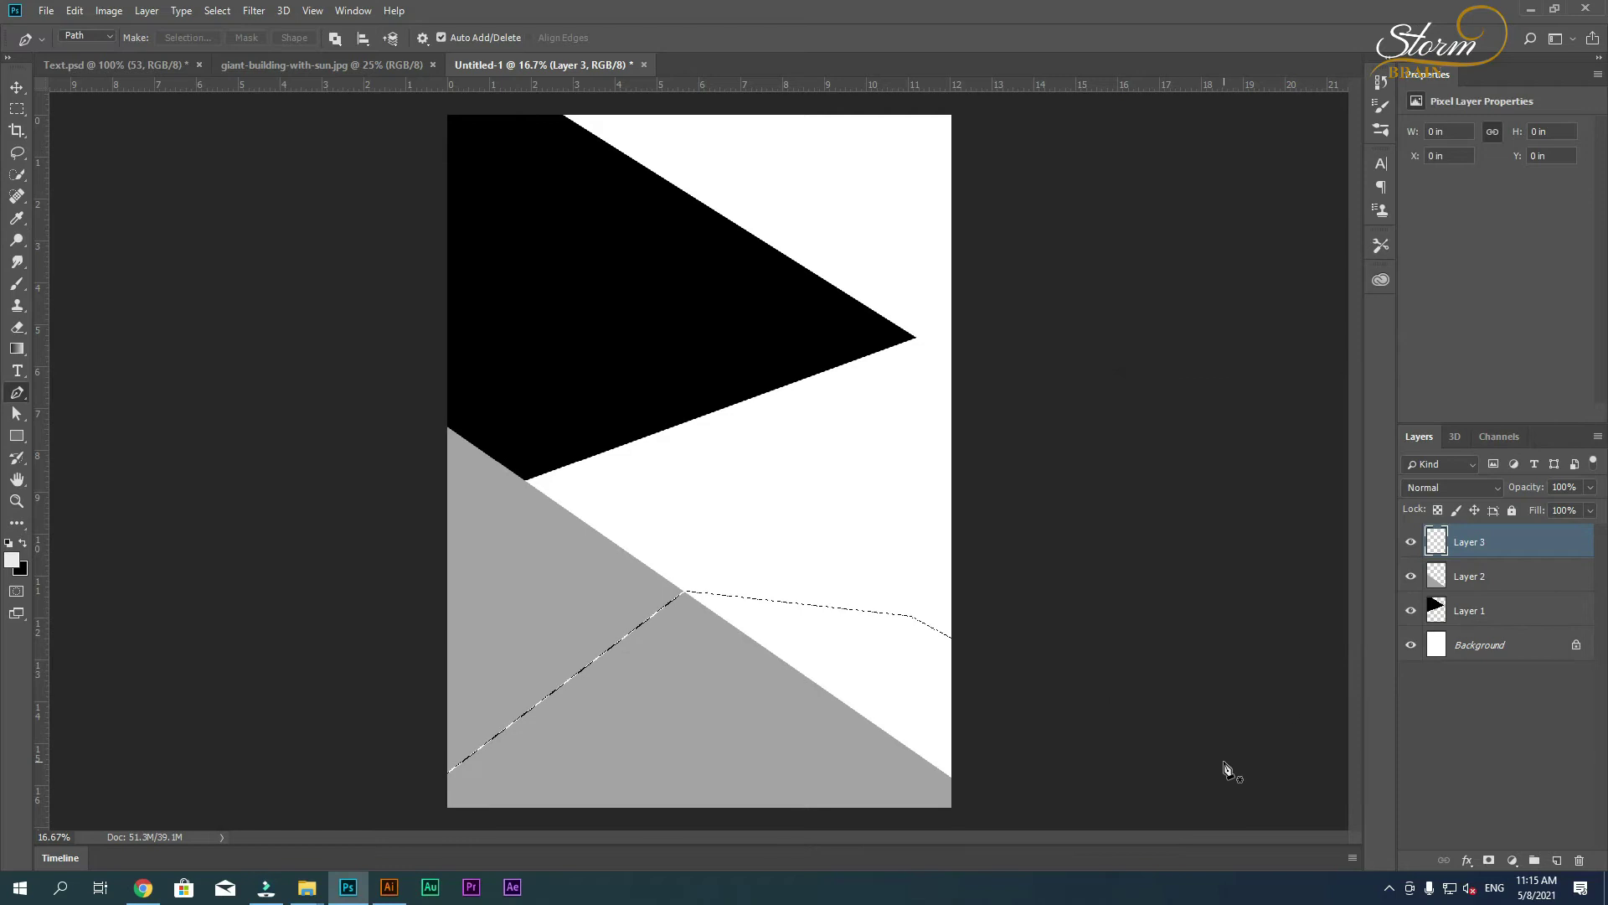
{"action": "key", "text": "alt+BackSpace"}
{"action": "key", "text": "v"}
{"action": "key", "text": "ctrl+d"}
- Load Layer 2's selection, invert it and delete to trim the light grey along the diagonal
{"action": "left_click", "coordinate": [1436, 576], "text": "ctrl"}
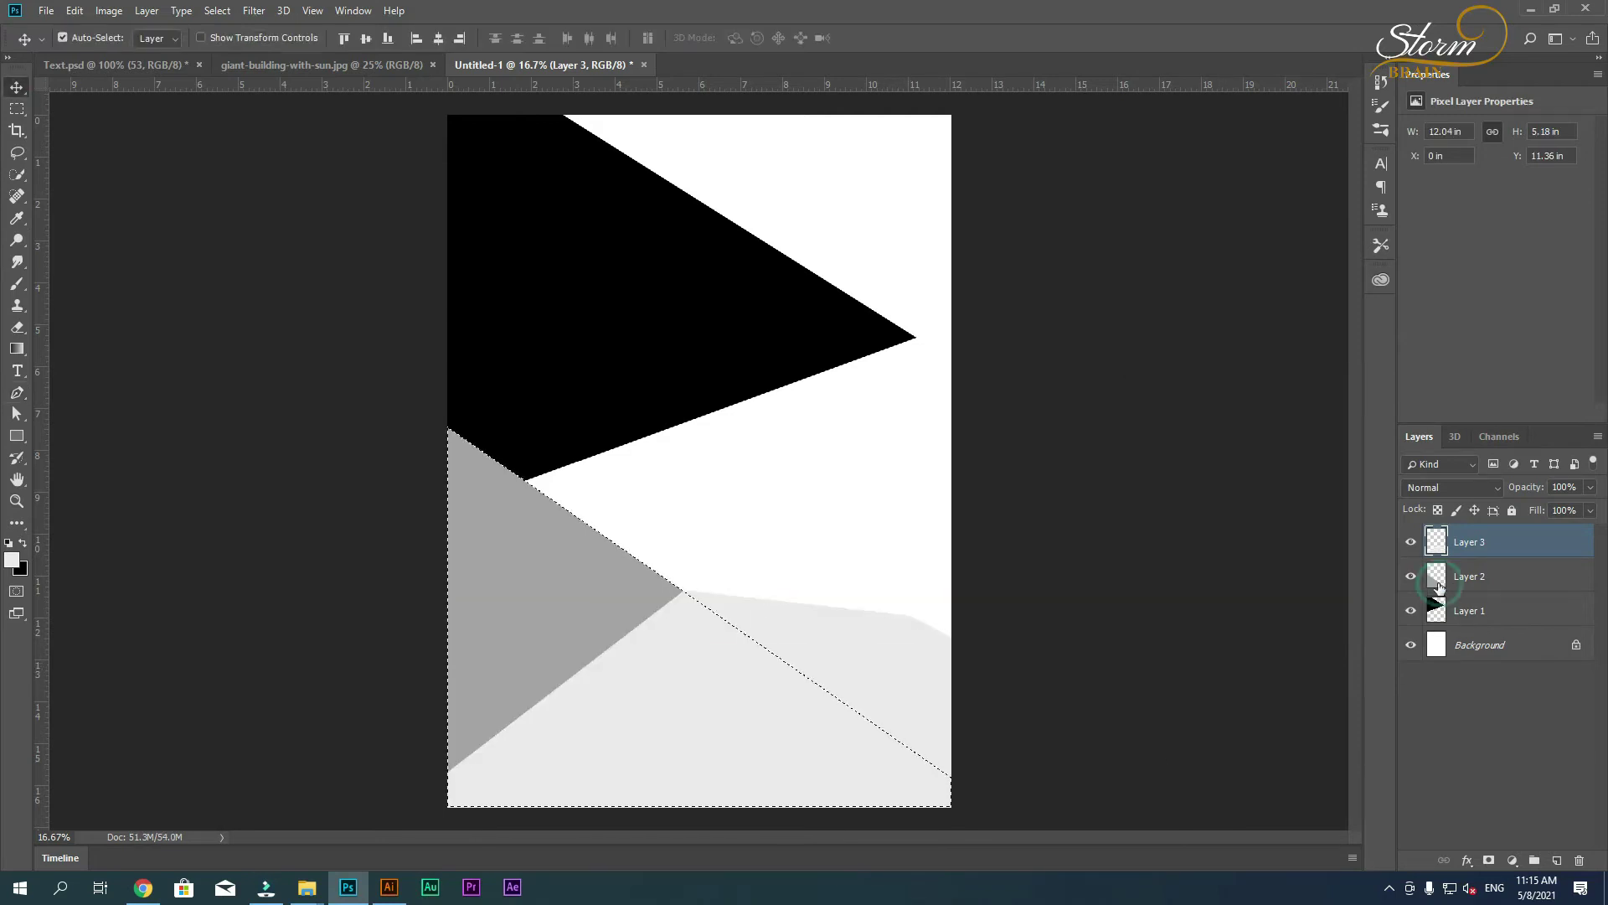
{"action": "left_click", "coordinate": [110, 11]}
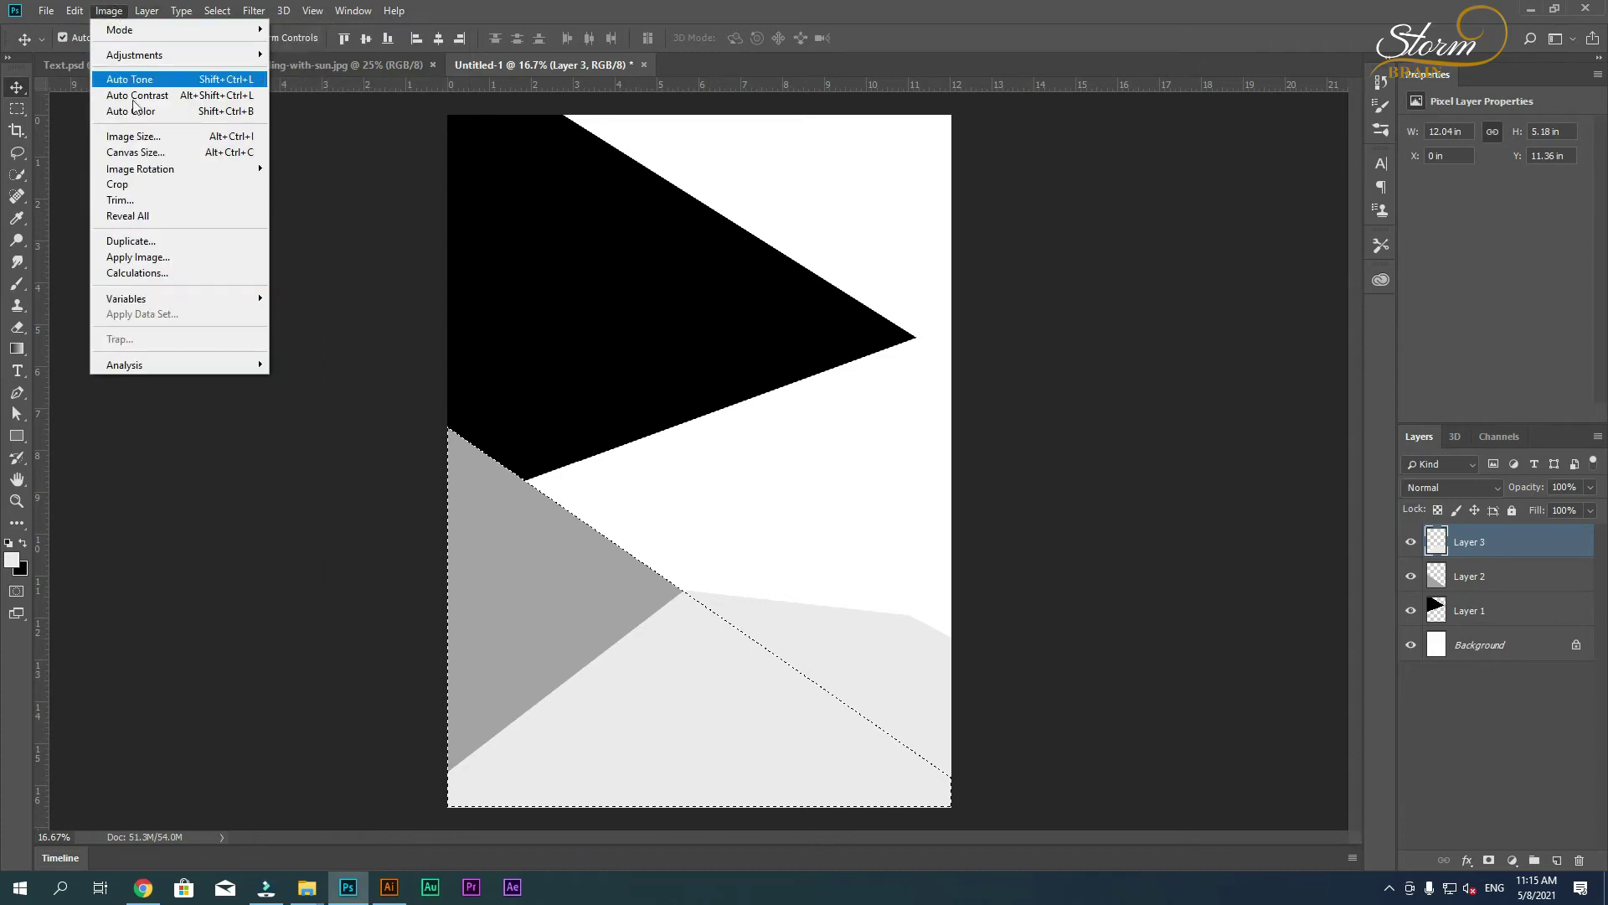
{"action": "left_click", "coordinate": [225, 79]}
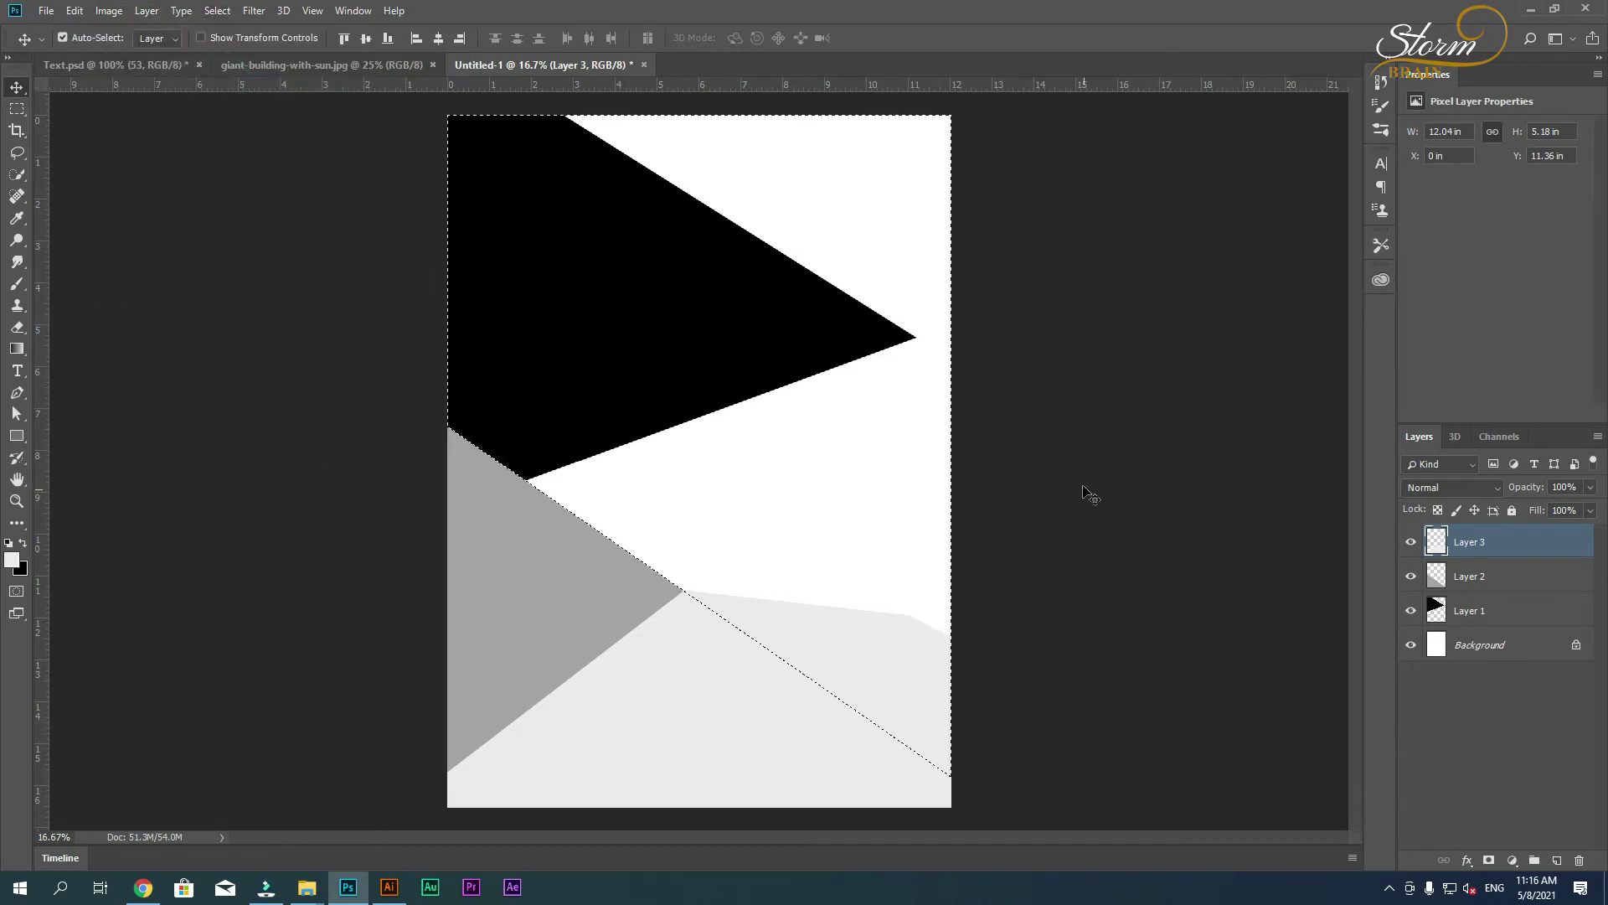
{"action": "key", "text": "Delete"}
{"action": "key", "text": "ctrl+d"}
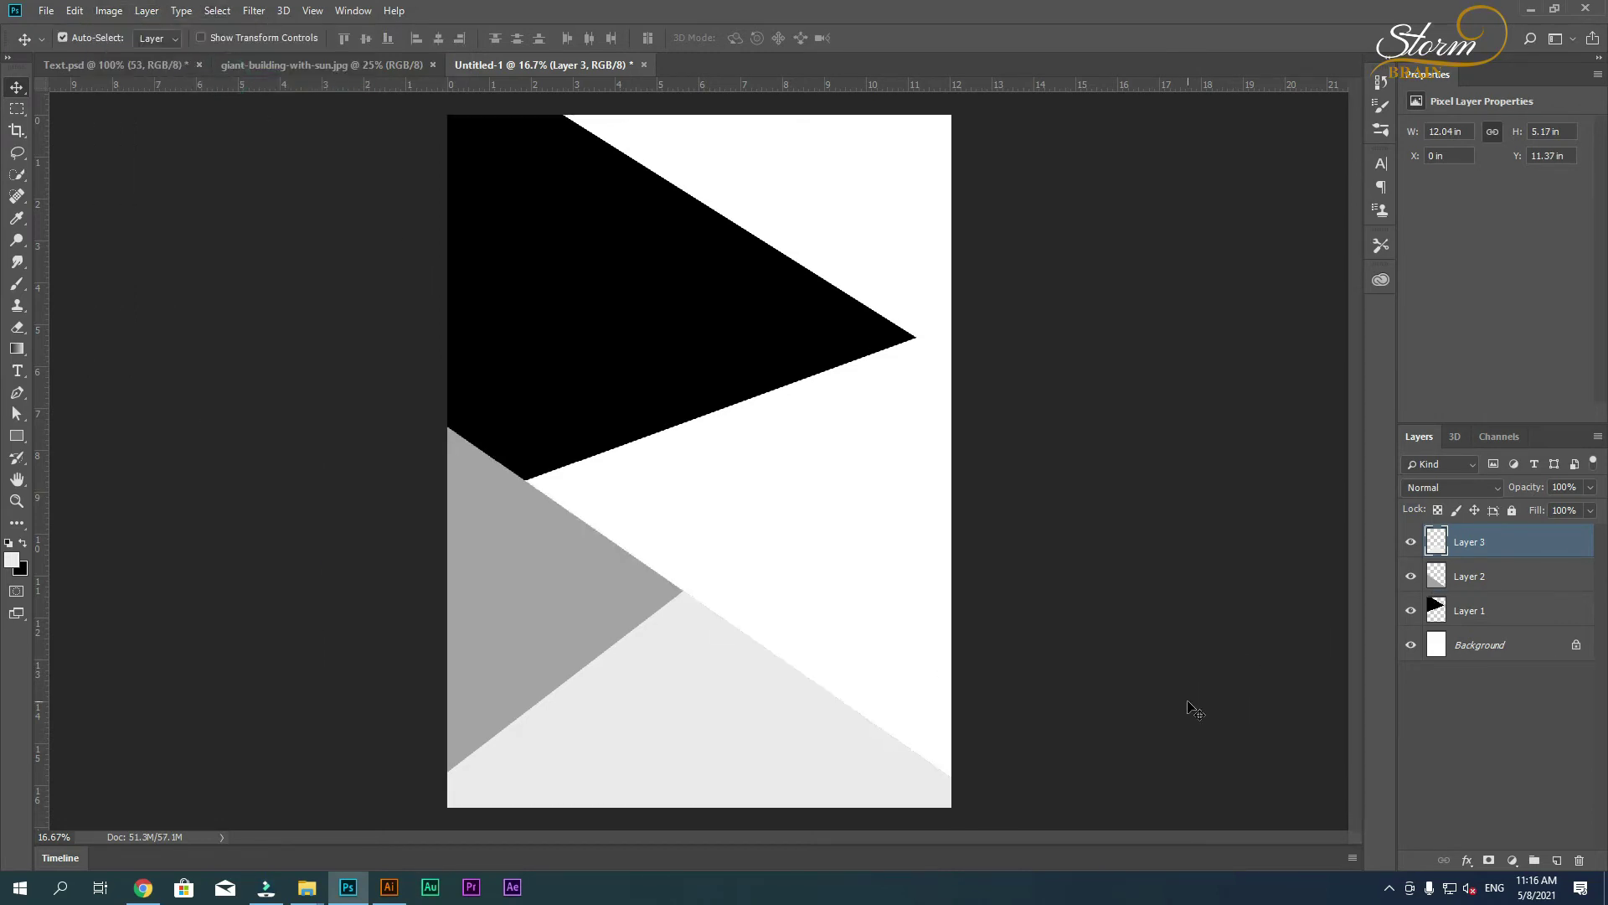
- Cancel a trial drop shadow, then convert the grey shapes into a smart object and open it
{"action": "left_click", "coordinate": [1468, 861]}
{"action": "left_click", "coordinate": [1483, 850]}
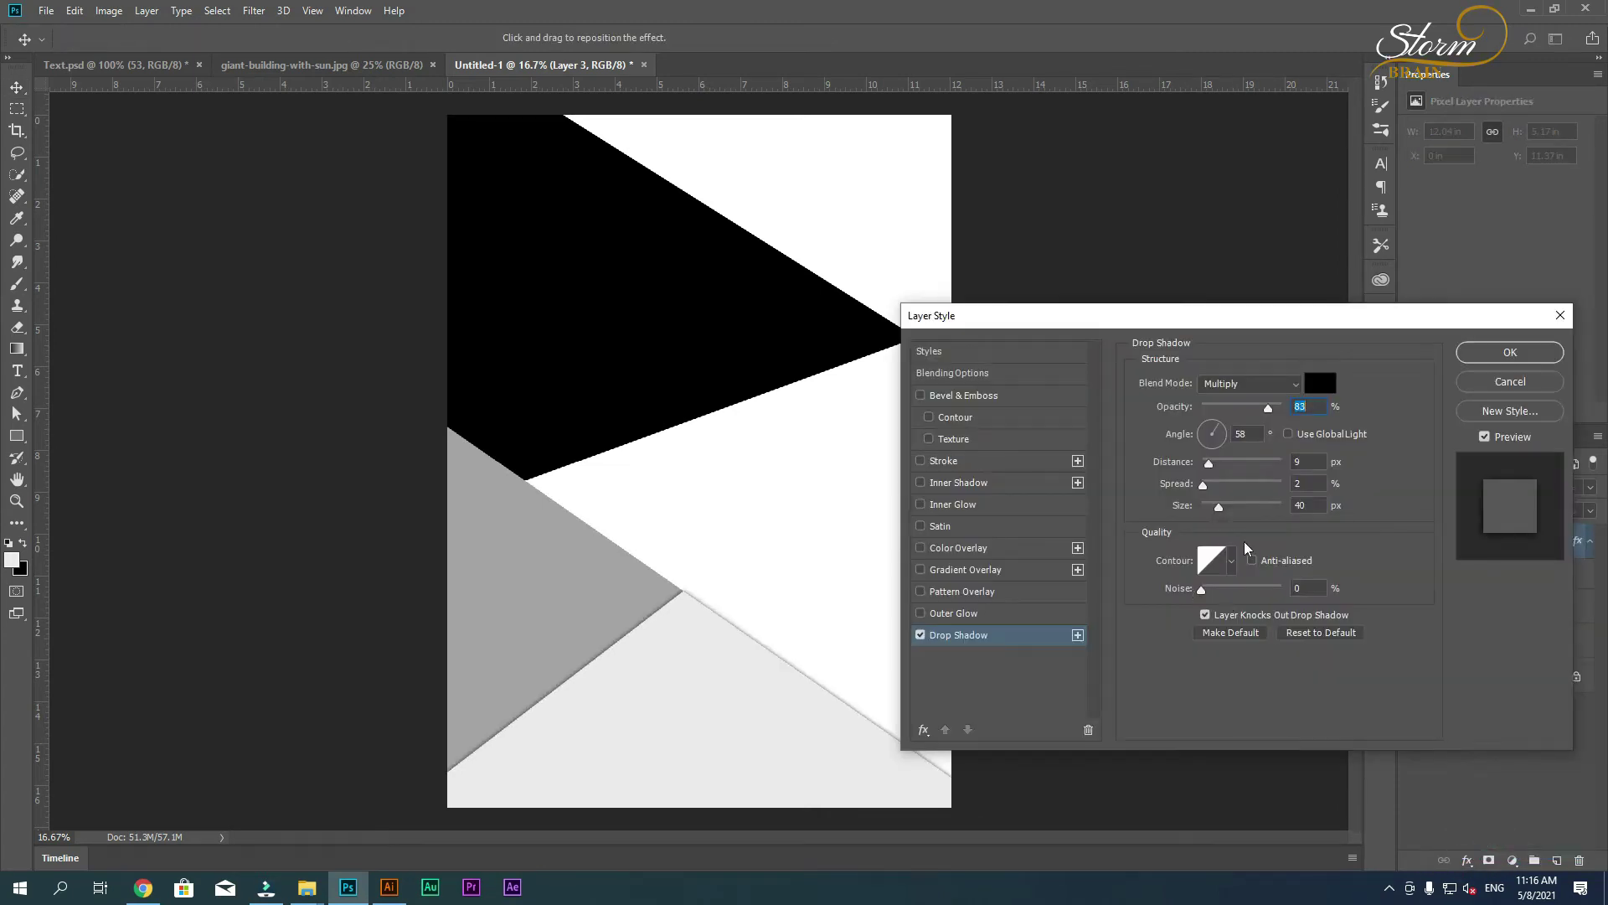
{"action": "left_click", "coordinate": [1560, 315]}
{"action": "right_click", "coordinate": [1499, 542]}
{"action": "left_click", "coordinate": [1440, 391]}
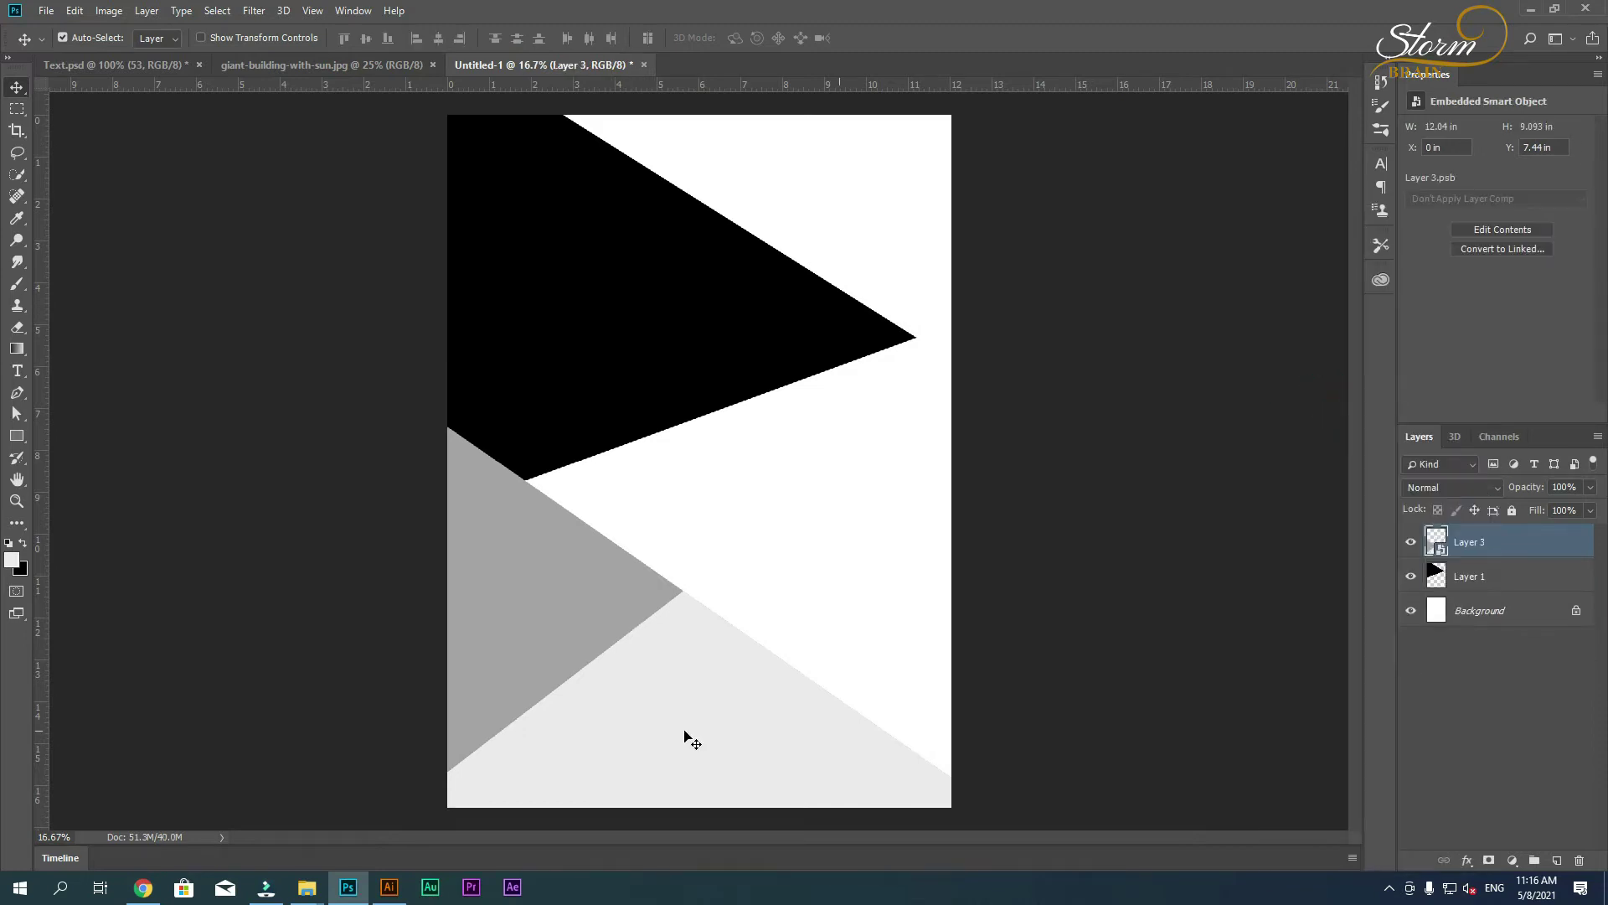
{"action": "double_click", "coordinate": [1442, 551]}
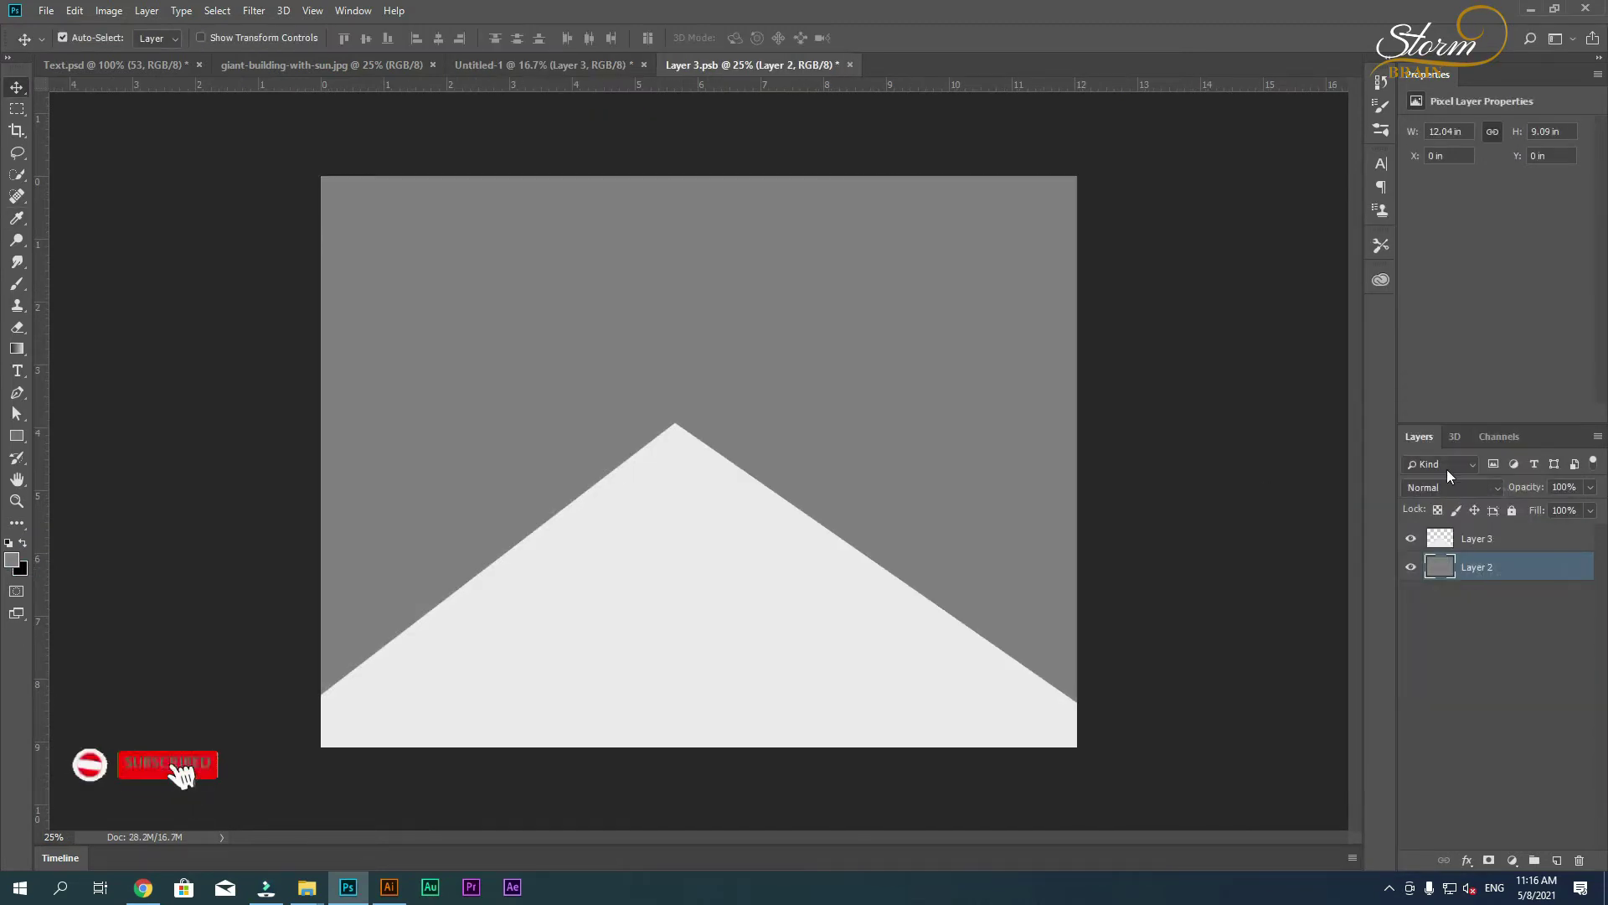
- Inside the smart object, fill the lower grey shape with light grey
{"action": "left_click", "coordinate": [1440, 566], "text": "ctrl"}
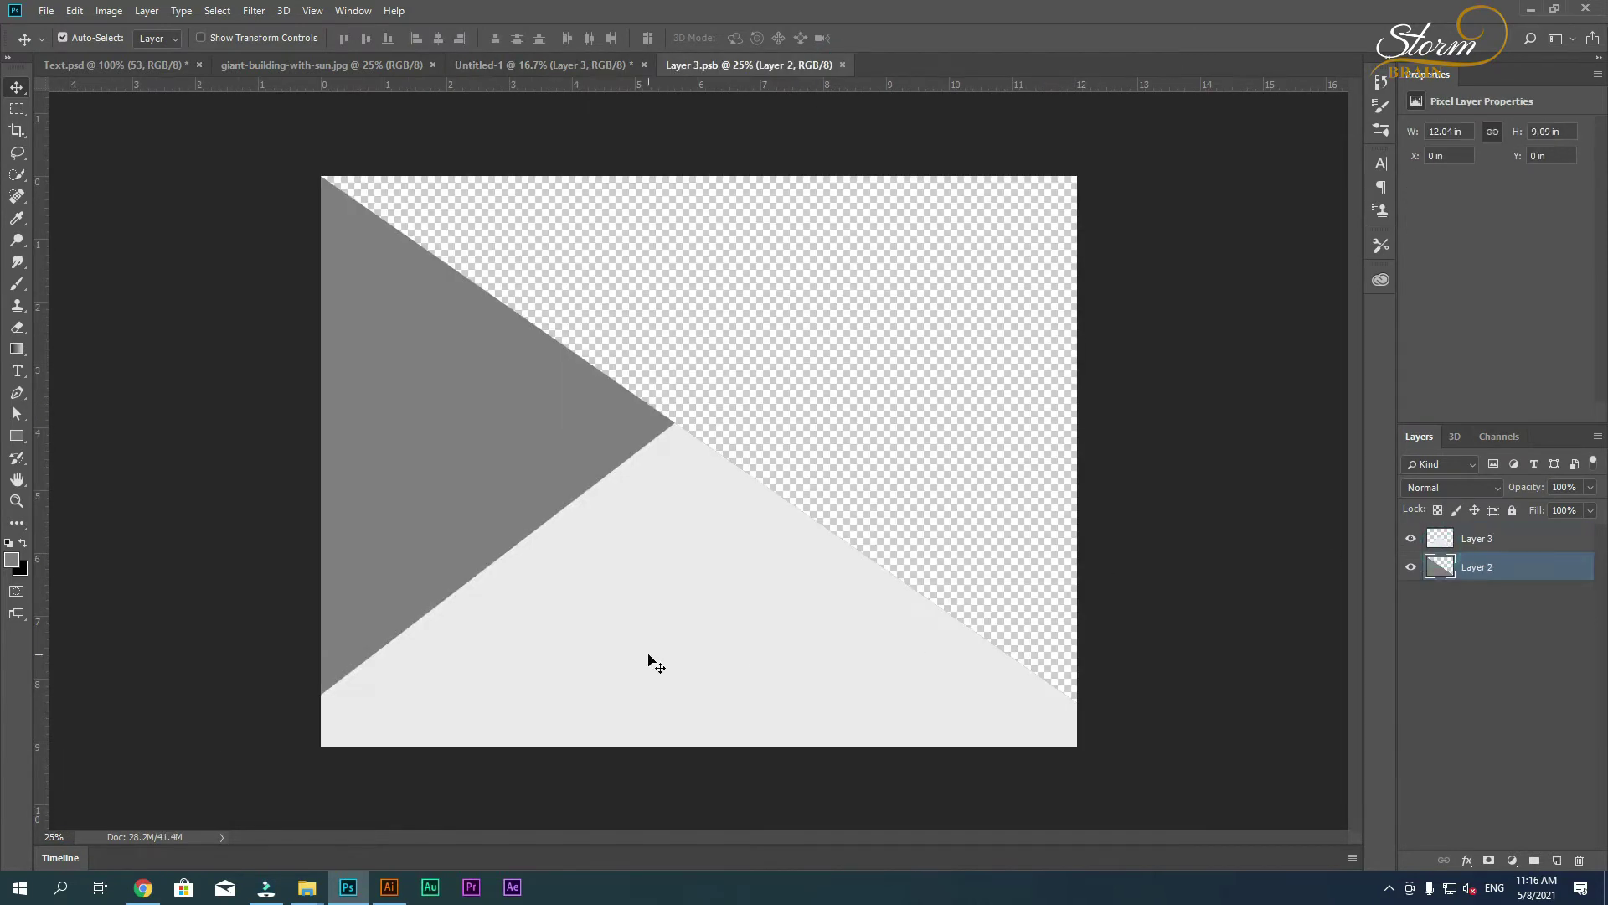
{"action": "left_click", "coordinate": [11, 560]}
{"action": "left_click_drag", "start_coordinate": [1123, 534], "coordinate": [1121, 490]}
{"action": "left_click", "coordinate": [1457, 421]}
{"action": "key", "text": "v"}
{"action": "left_click", "coordinate": [1434, 529], "text": "ctrl"}
{"action": "key", "text": "alt+BackSpace"}
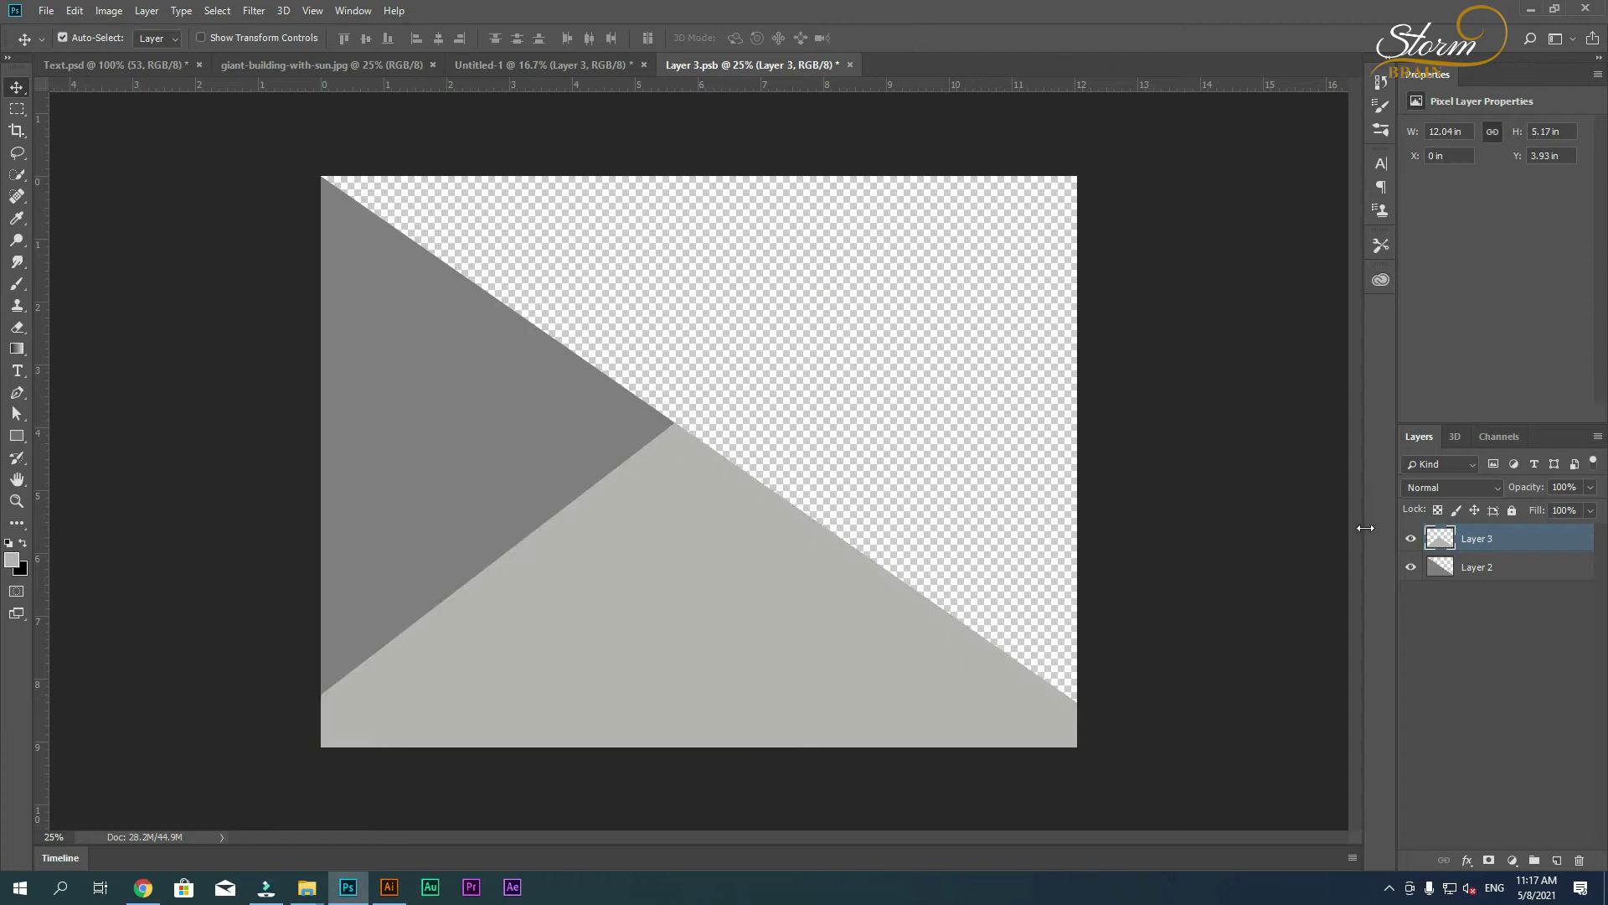
{"action": "left_click", "coordinate": [849, 64]}
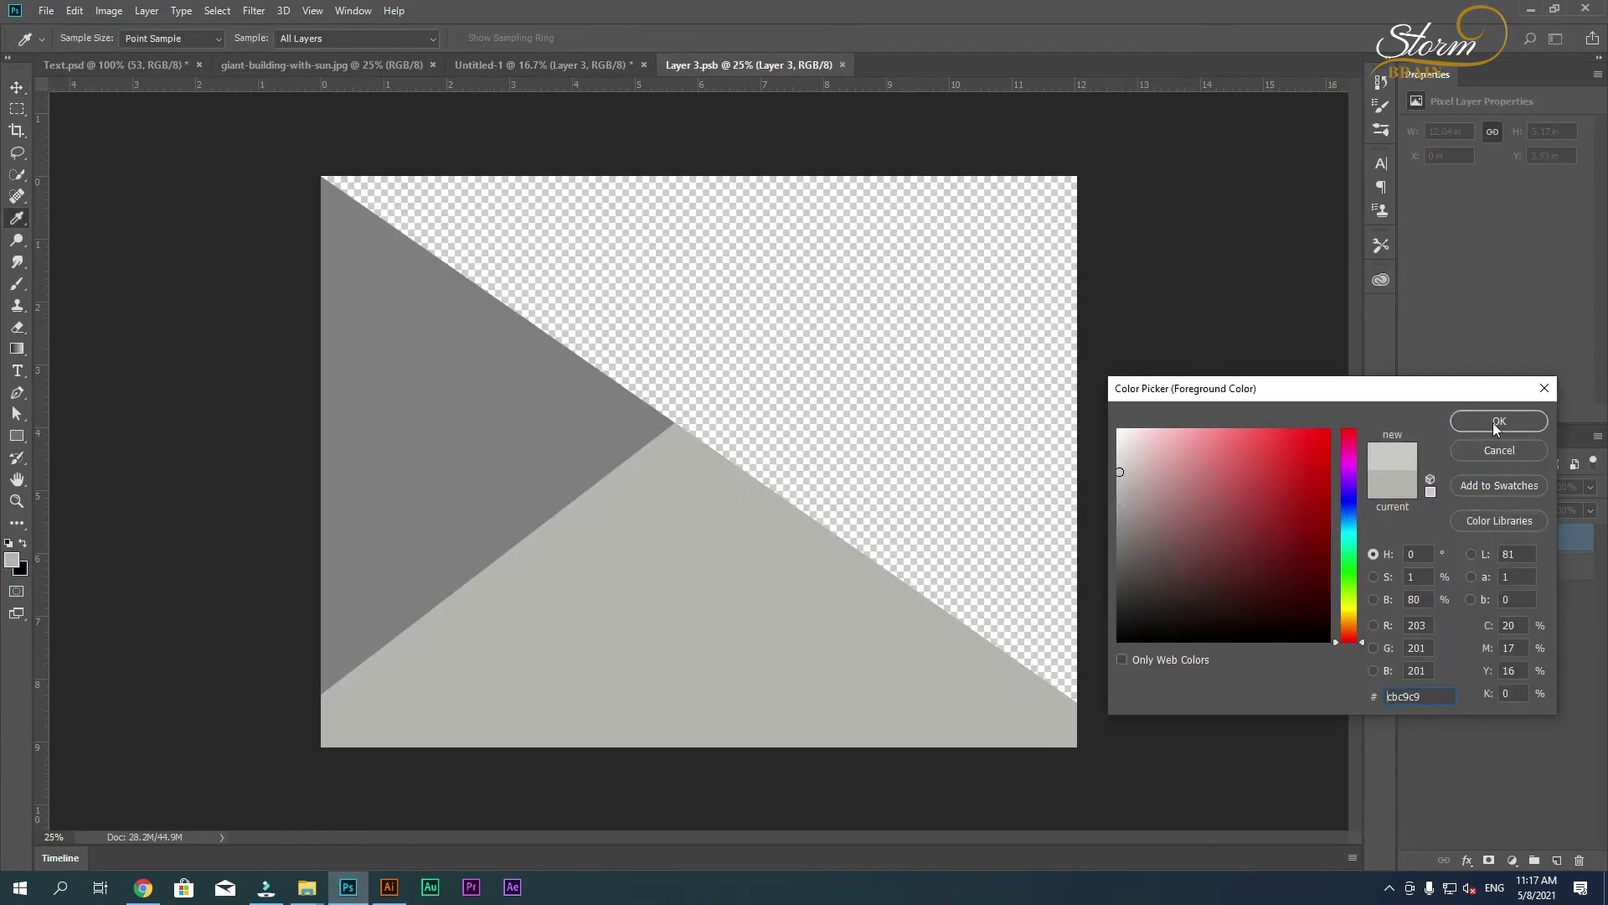
{"action": "left_click", "coordinate": [1498, 421]}
{"action": "left_click", "coordinate": [1434, 533], "text": "ctrl"}
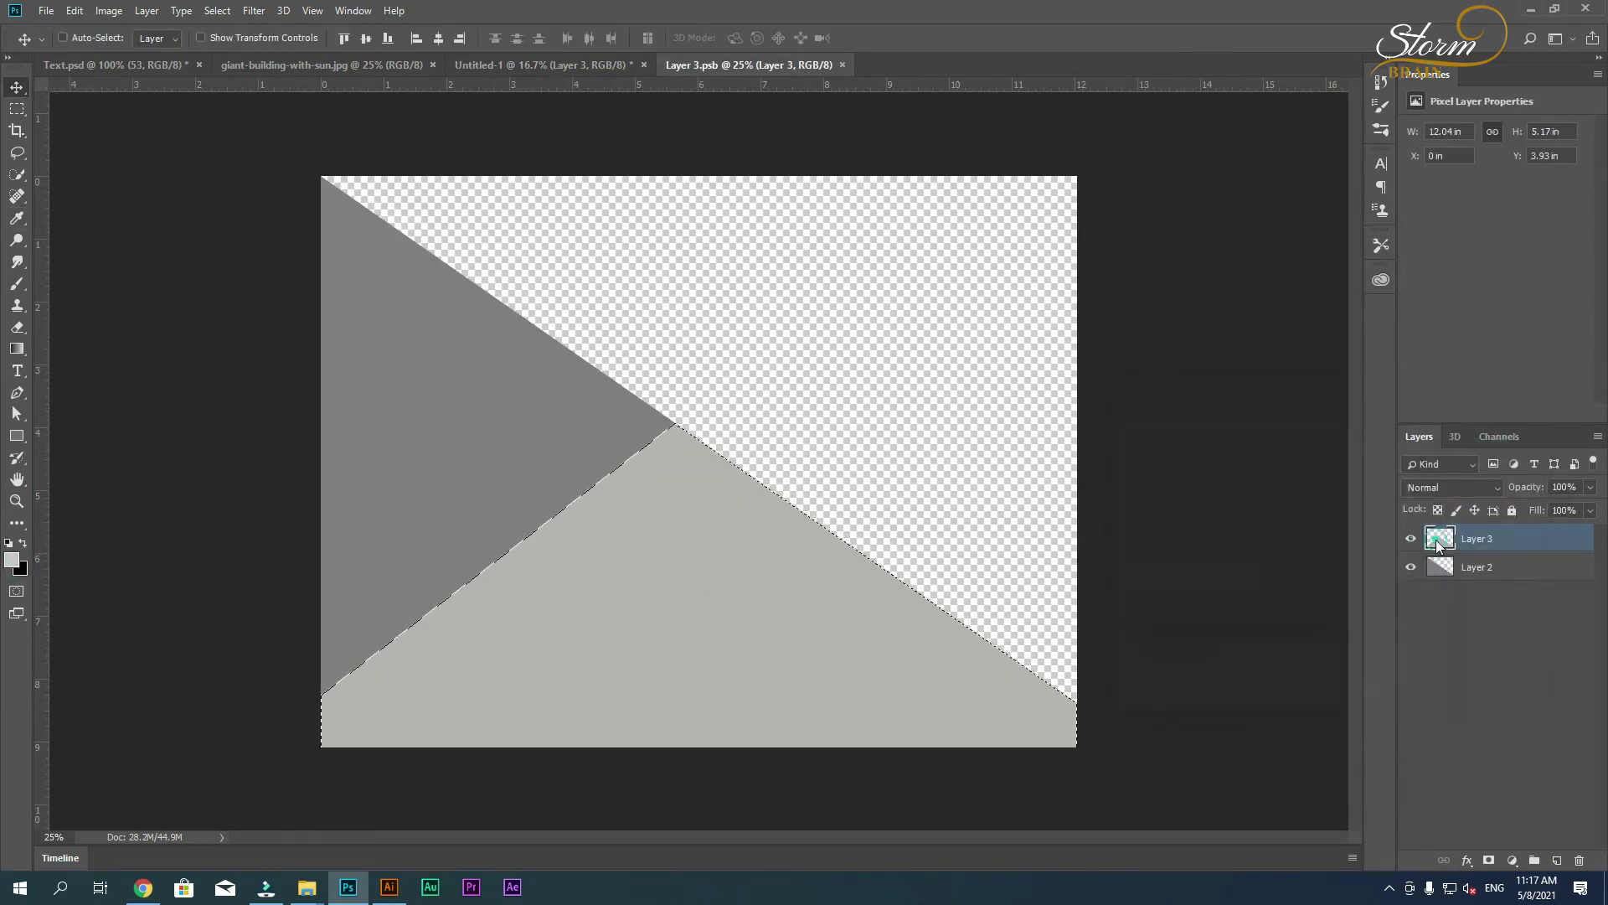
{"action": "key", "text": "alt+BackSpace"}
- Refill the shape with lighter grey #d6d6d6, deselect, save and close Layer 3.psb
{"action": "left_click", "coordinate": [12, 559]}
{"action": "type", "text": "d6d6d6"}
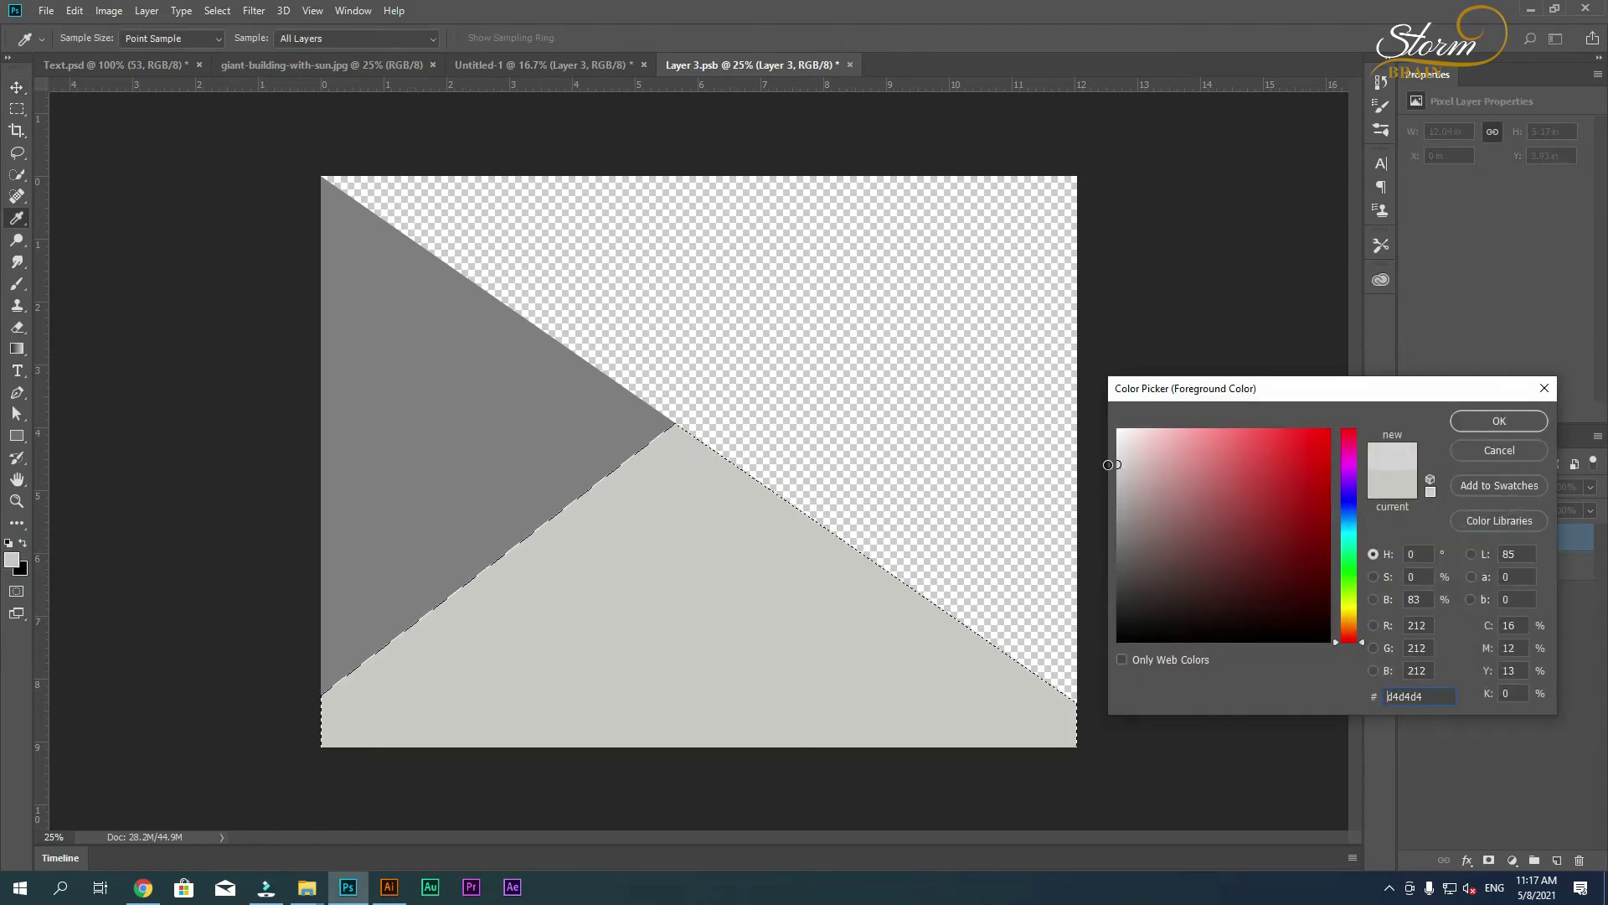
{"action": "key", "text": "Return"}
{"action": "key", "text": "alt+BackSpace"}
{"action": "key", "text": "v"}
{"action": "key", "text": "ctrl+d"}
{"action": "key", "text": "ctrl+s"}
{"action": "left_click", "coordinate": [842, 65]}
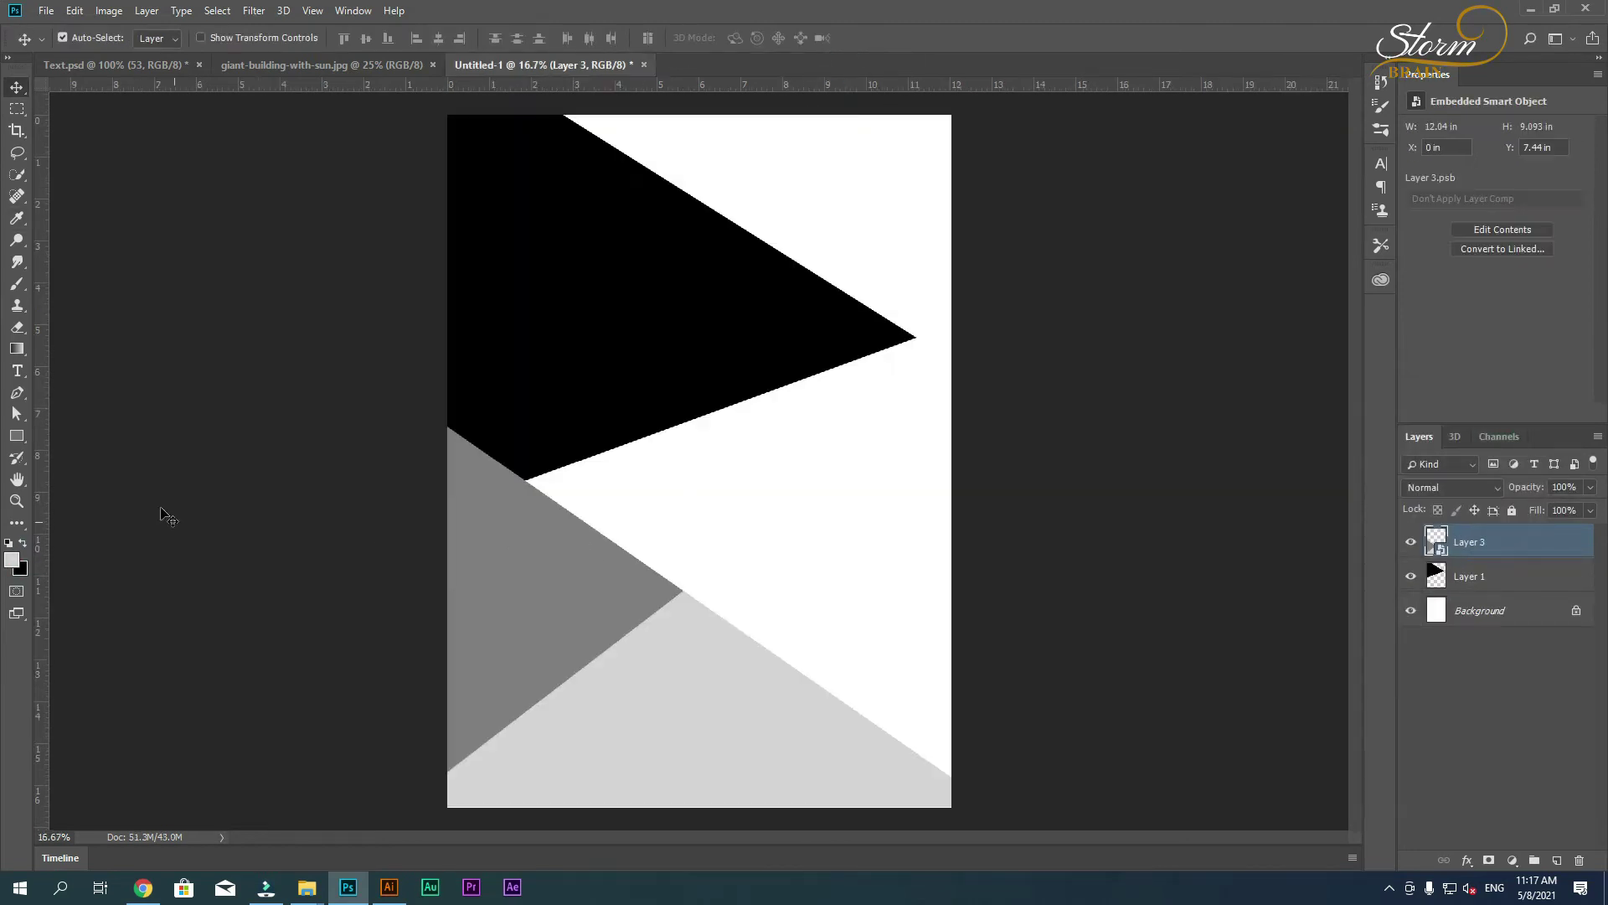
{"action": "left_click", "coordinate": [1466, 860]}
- Apply a drop shadow (84° angle, 158 px size, 47% opacity) and place the first pen anchor
{"action": "left_click", "coordinate": [1210, 423]}
{"action": "left_click_drag", "start_coordinate": [1208, 462], "coordinate": [1238, 508]}
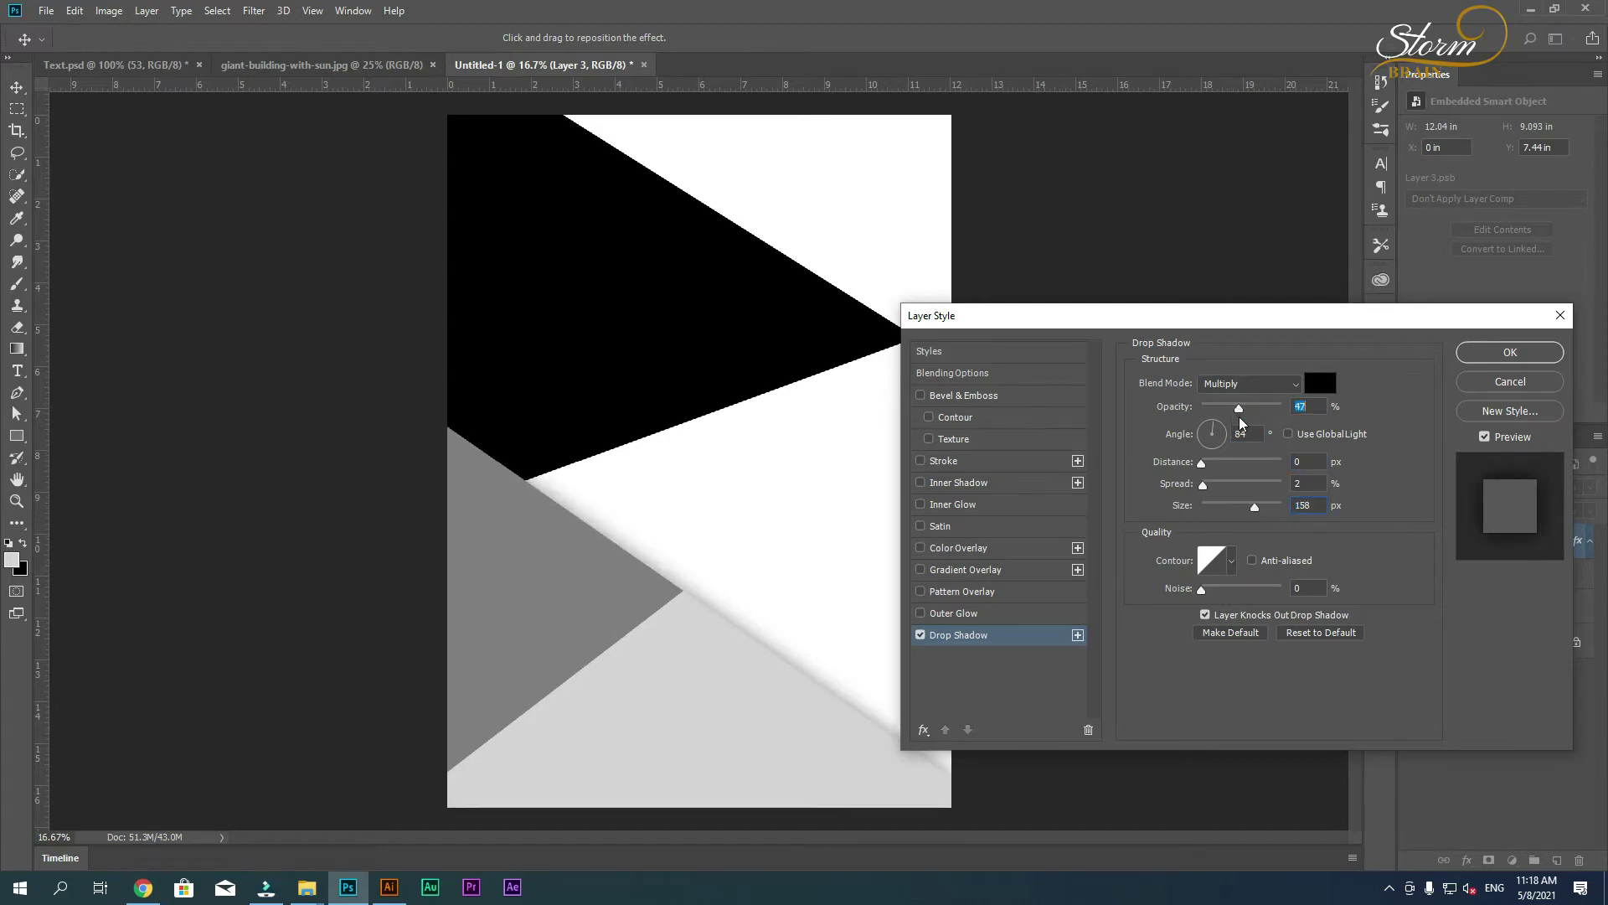
{"action": "key", "text": "Return"}
{"action": "key", "text": "p"}
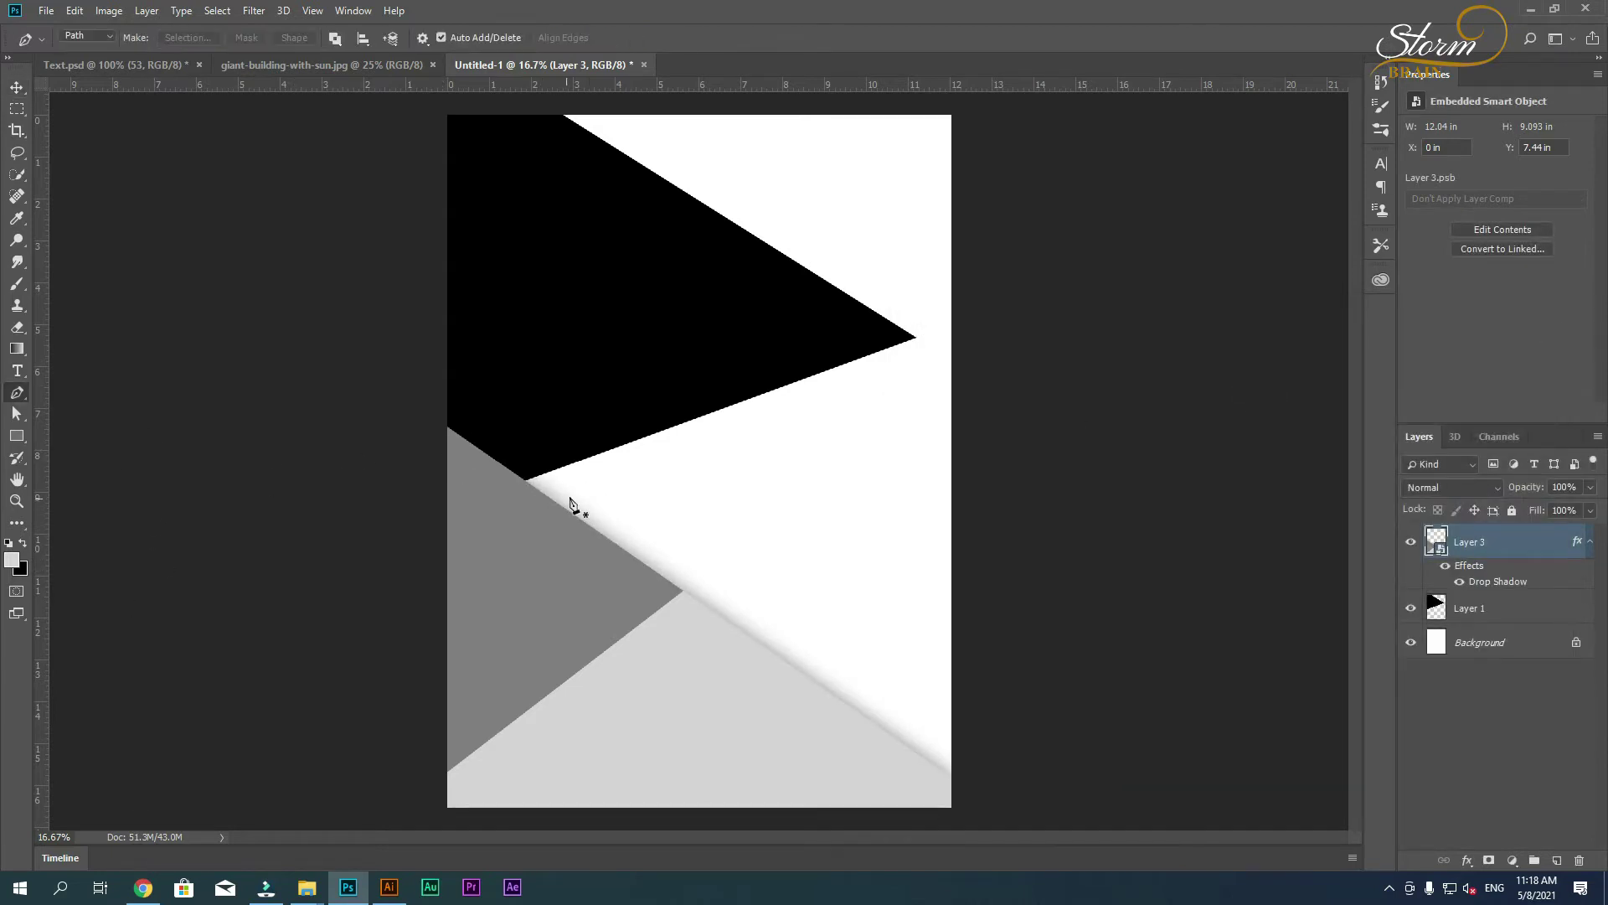
{"action": "left_click", "coordinate": [537, 489]}
- Close a four-point path between the triangles and fill it with grey on a new layer
{"action": "left_click", "coordinate": [683, 590]}
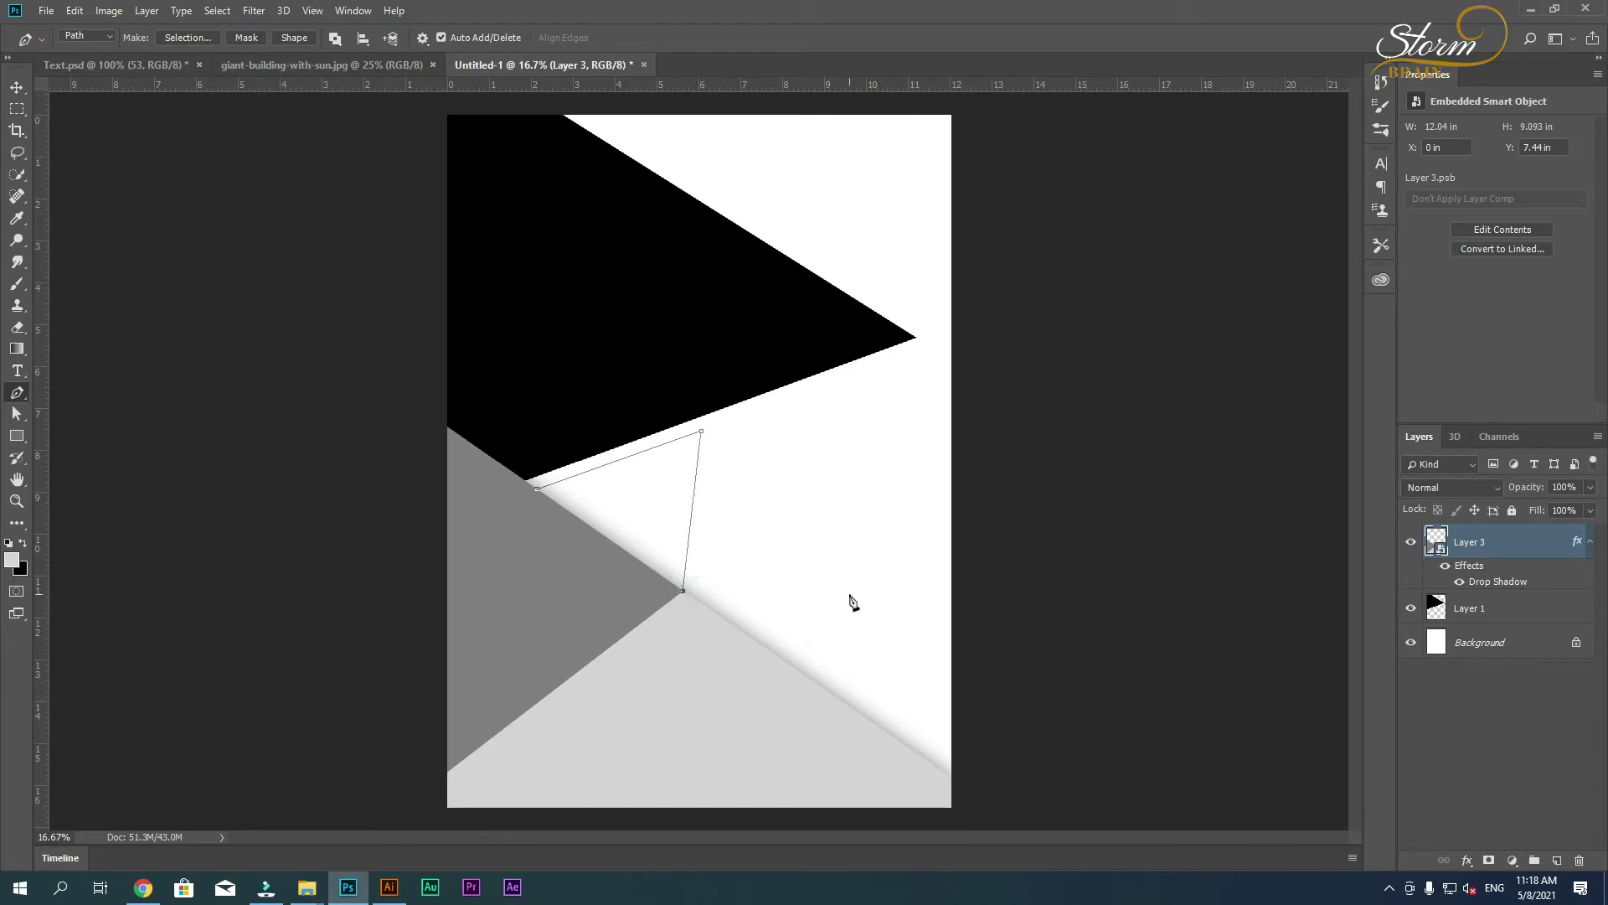
{"action": "left_click", "coordinate": [538, 490]}
{"action": "key", "text": "ctrl+Return"}
{"action": "left_click", "coordinate": [1557, 860]}
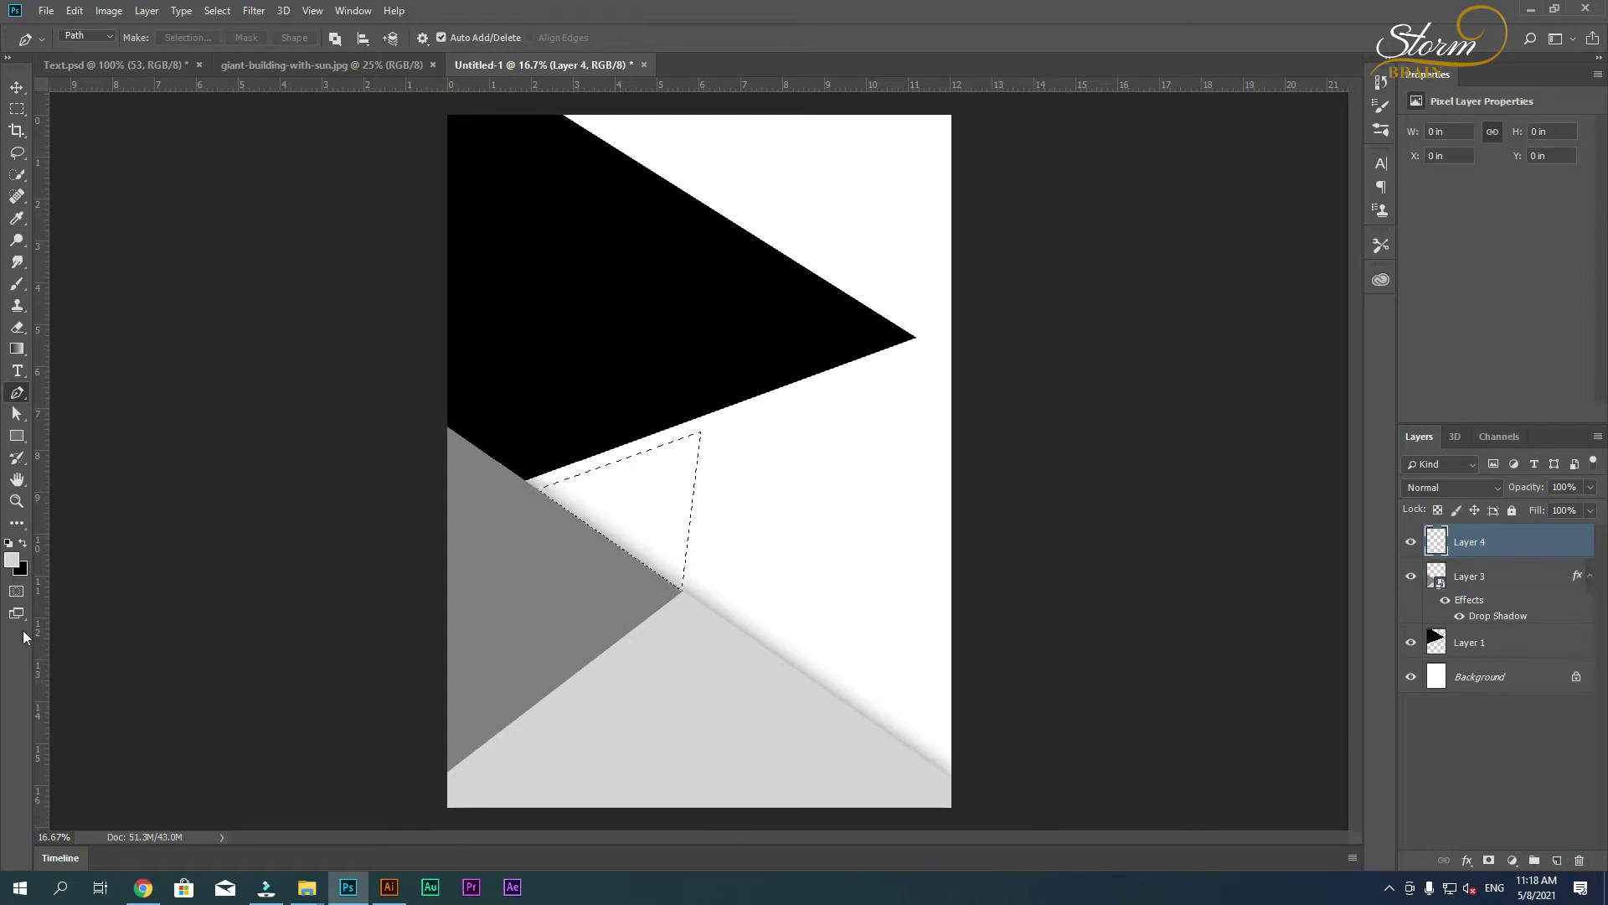
{"action": "left_click", "coordinate": [12, 560]}
{"action": "left_click", "coordinate": [1114, 508]}
{"action": "left_click", "coordinate": [1504, 422]}
{"action": "key", "text": "alt+BackSpace"}
{"action": "key", "text": "ctrl+d"}
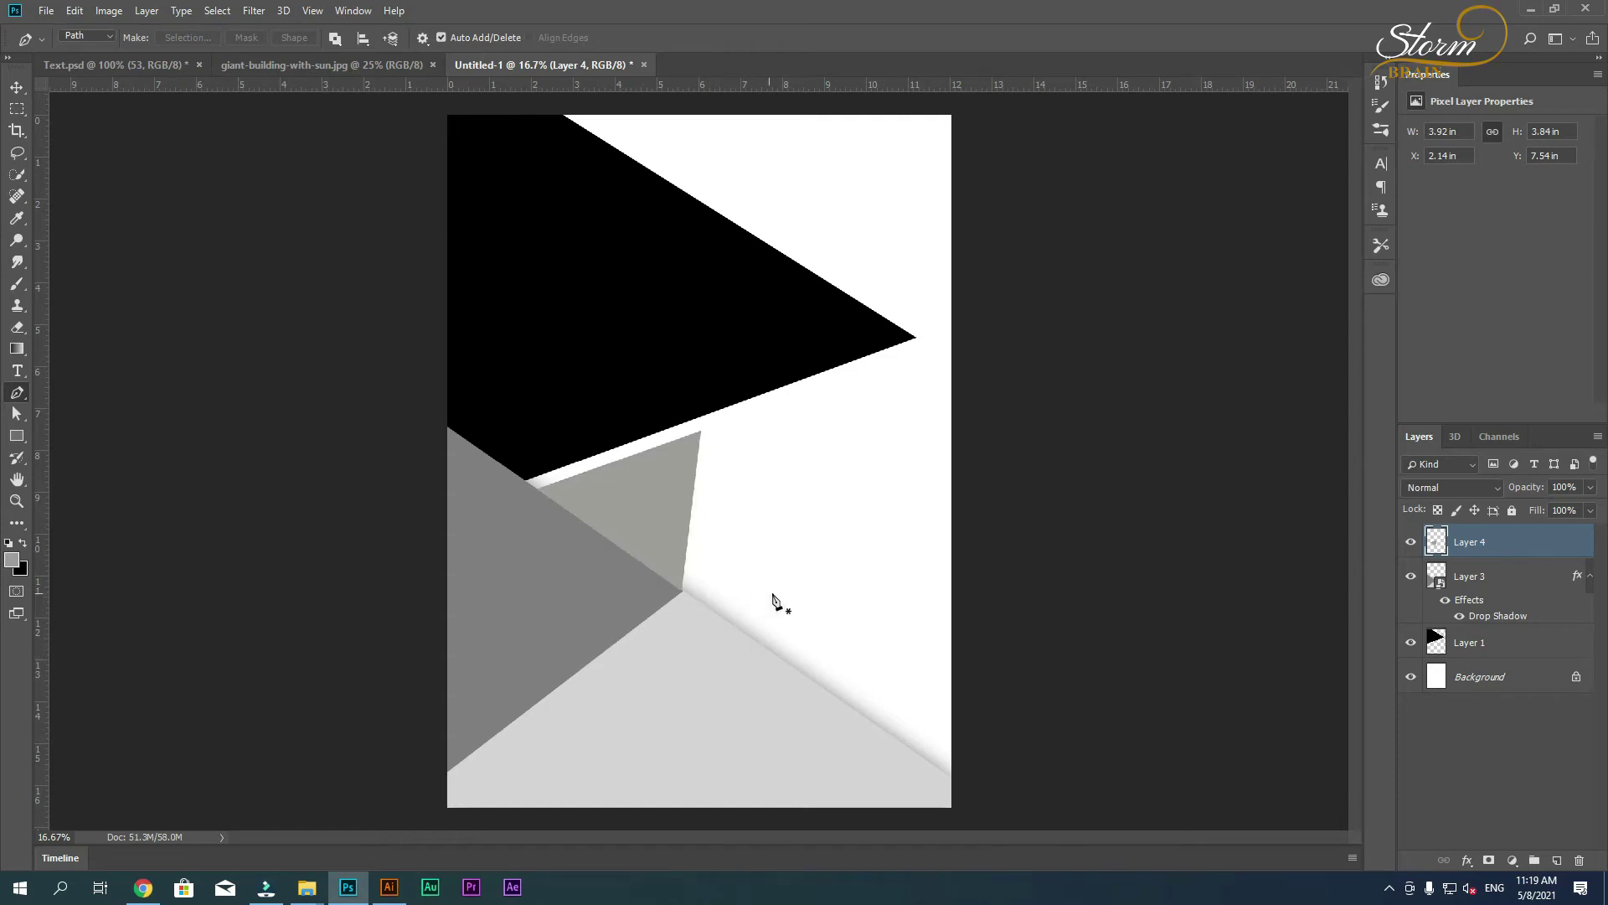
- Move the grey wedge's layer below Layer 3 and refill it with a lighter grey
{"action": "left_click_drag", "start_coordinate": [1474, 542], "coordinate": [1490, 631]}
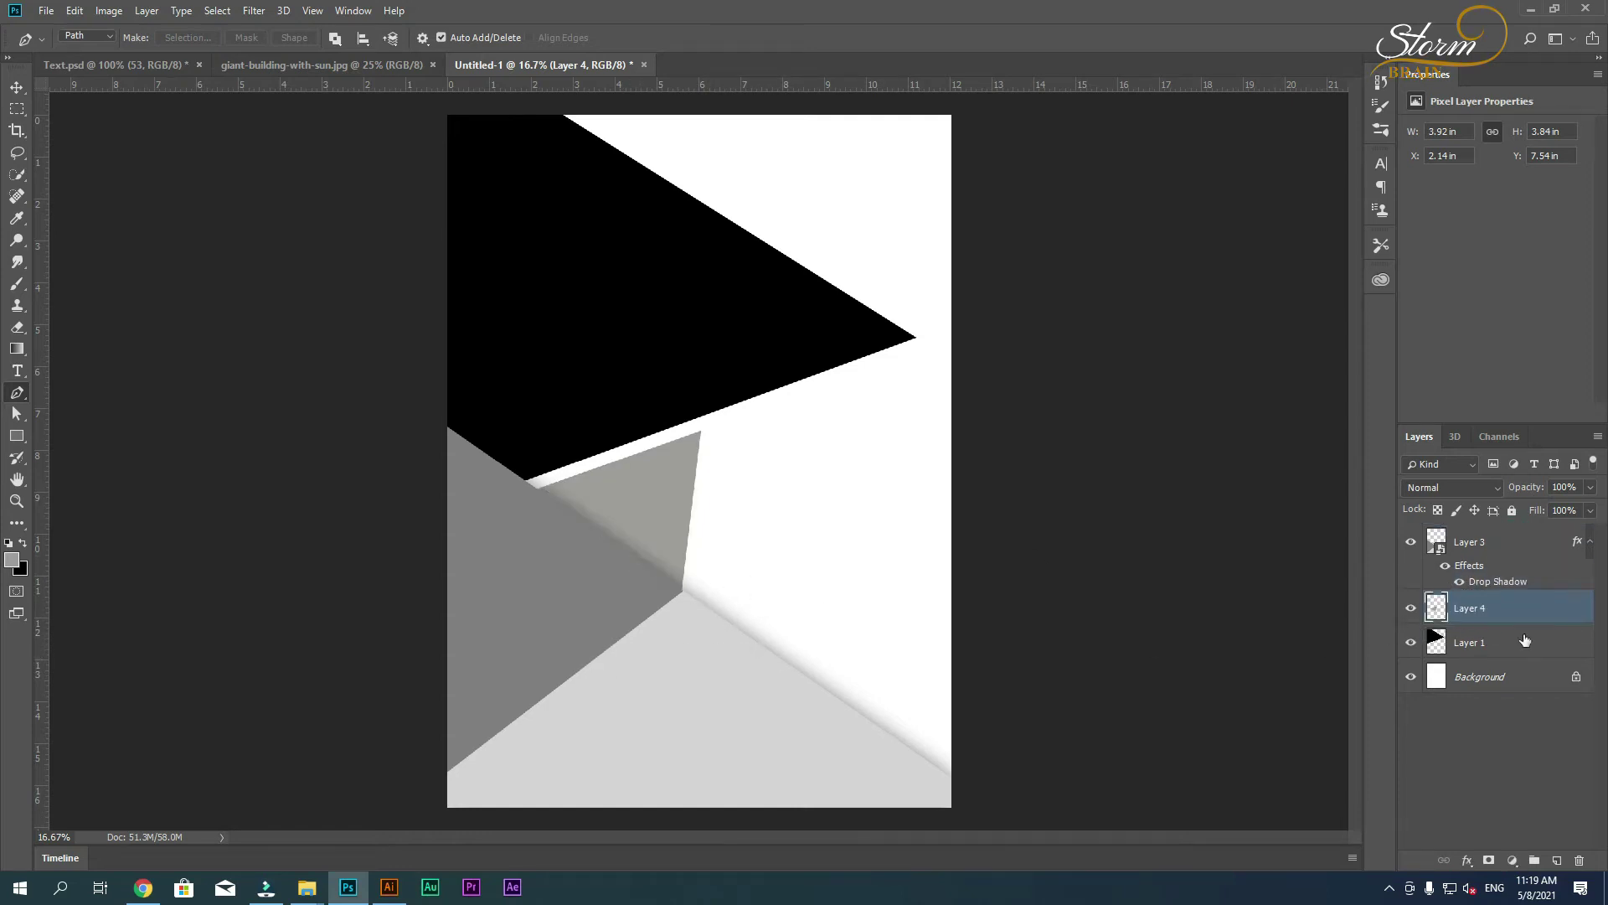
{"action": "left_click", "coordinate": [15, 566]}
{"action": "left_click", "coordinate": [1505, 422]}
{"action": "key", "text": "alt+shift+BackSpace"}
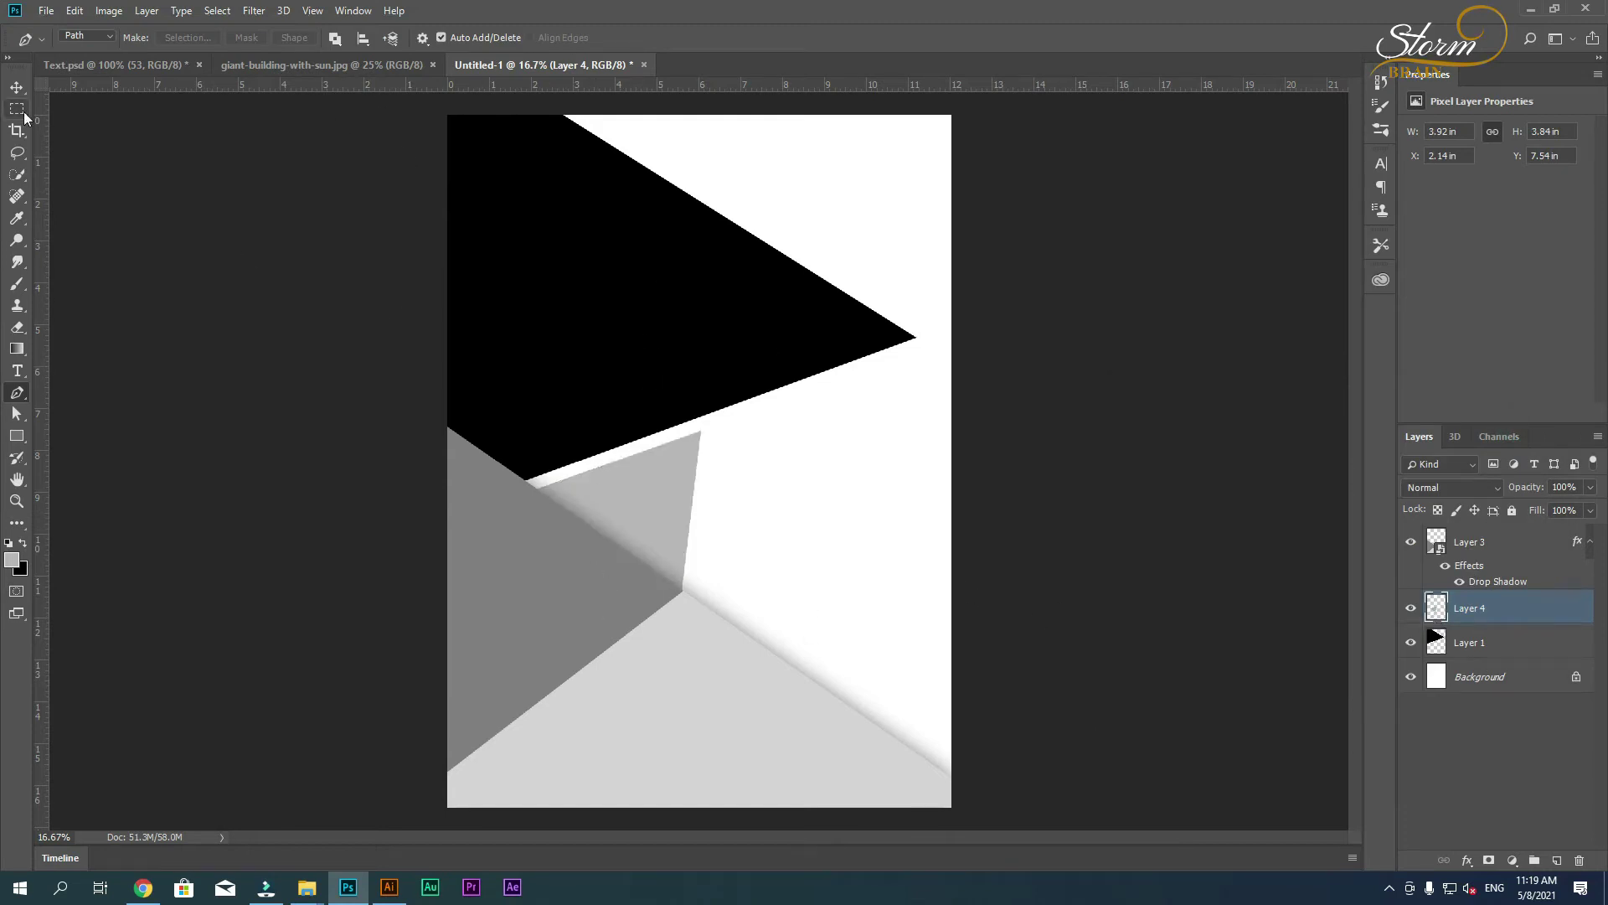
{"action": "left_click", "coordinate": [587, 112]}
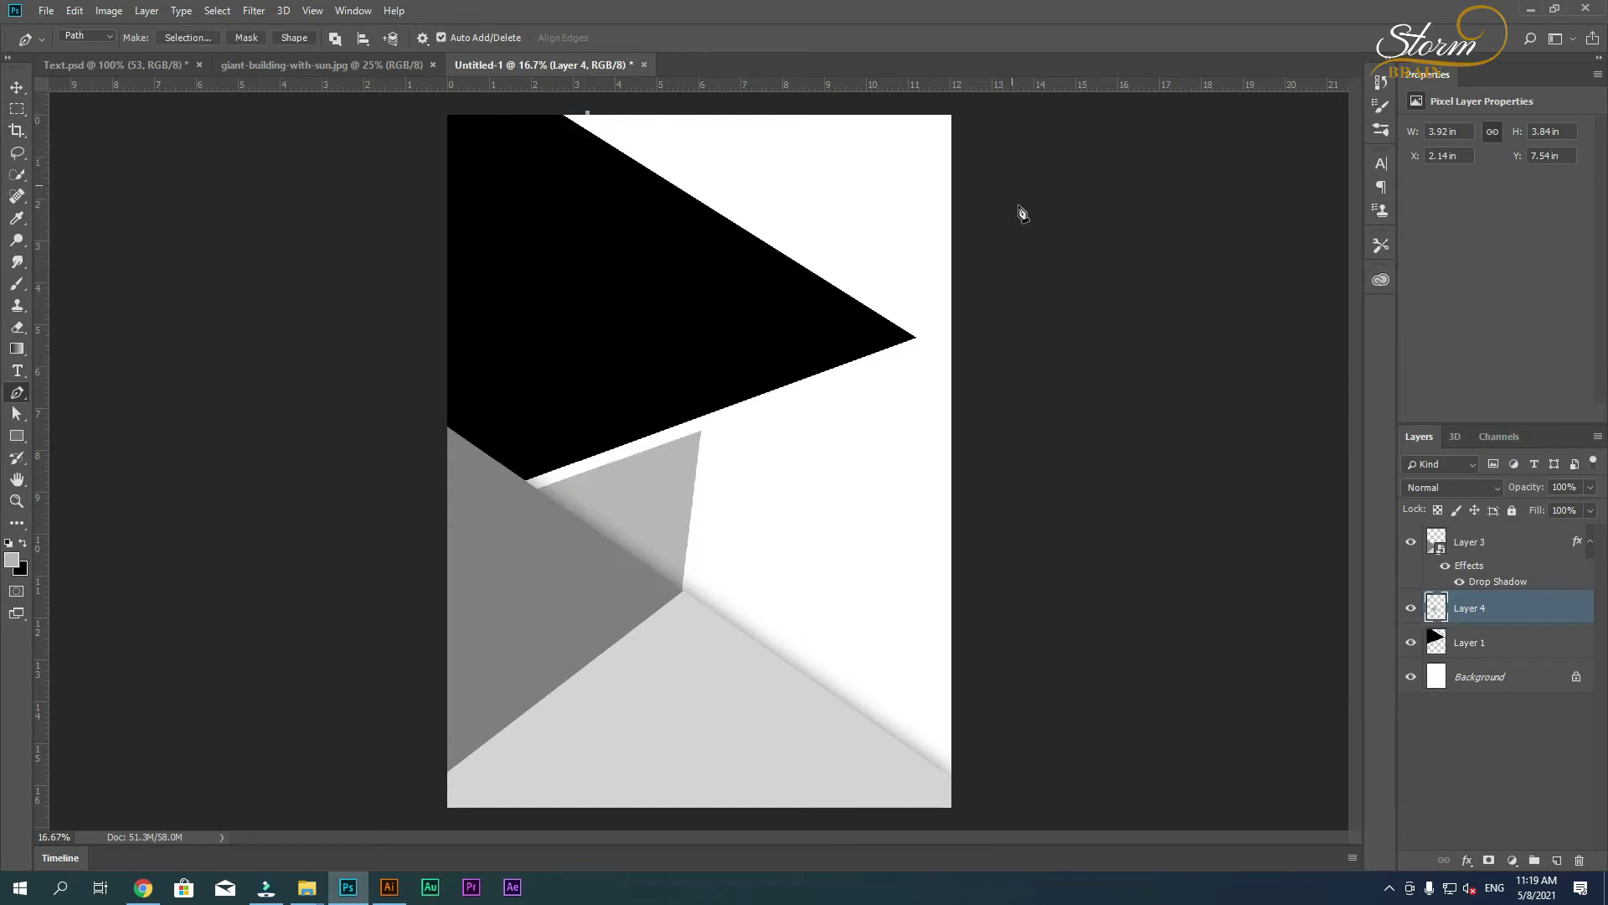
- Add a vertical guide at the black triangle's tip, then abandon a first outline attempt
{"action": "key", "text": "ctrl+z"}
{"action": "key", "text": "alt+bracketleft"}
{"action": "left_click_drag", "start_coordinate": [45, 510], "coordinate": [916, 502]}
{"action": "left_click", "coordinate": [596, 115]}
{"action": "left_click", "coordinate": [917, 327]}
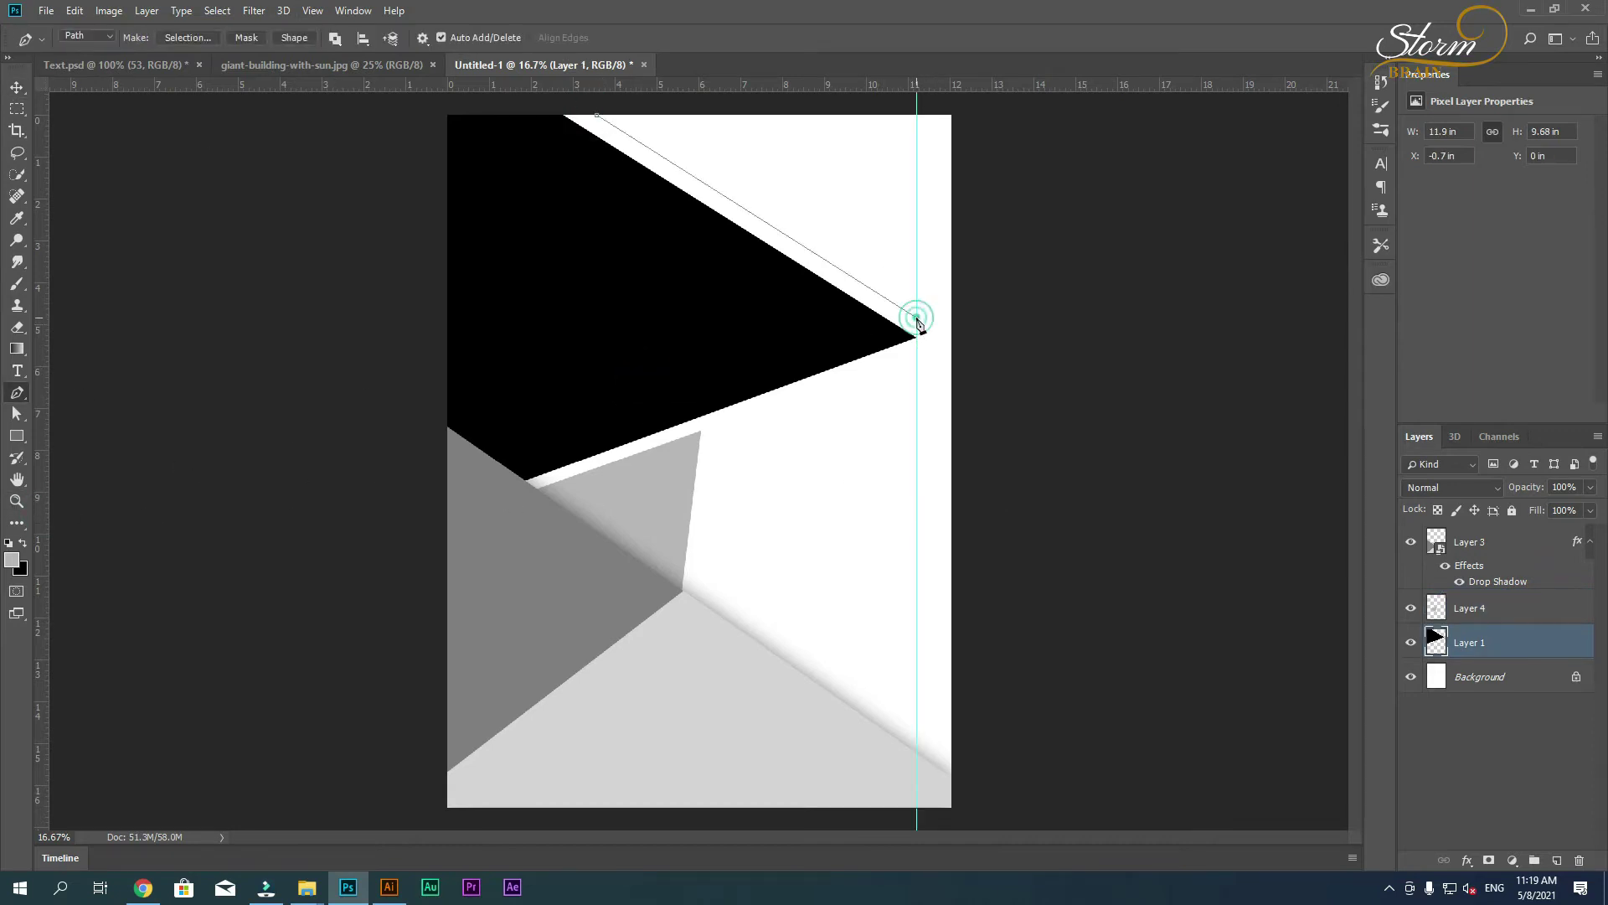
{"action": "key", "text": "Left"}
{"action": "key", "text": "Left"}
{"action": "key", "text": "Left"}
{"action": "key", "text": "Left"}
{"action": "key", "text": "Left"}
{"action": "key", "text": "Left"}
{"action": "key", "text": "Left"}
{"action": "key", "text": "Left"}
{"action": "left_click", "coordinate": [586, 116]}
{"action": "left_click", "coordinate": [714, 164]}
{"action": "left_click", "coordinate": [913, 332]}
{"action": "key", "text": "Return"}
{"action": "left_click", "coordinate": [584, 118]}
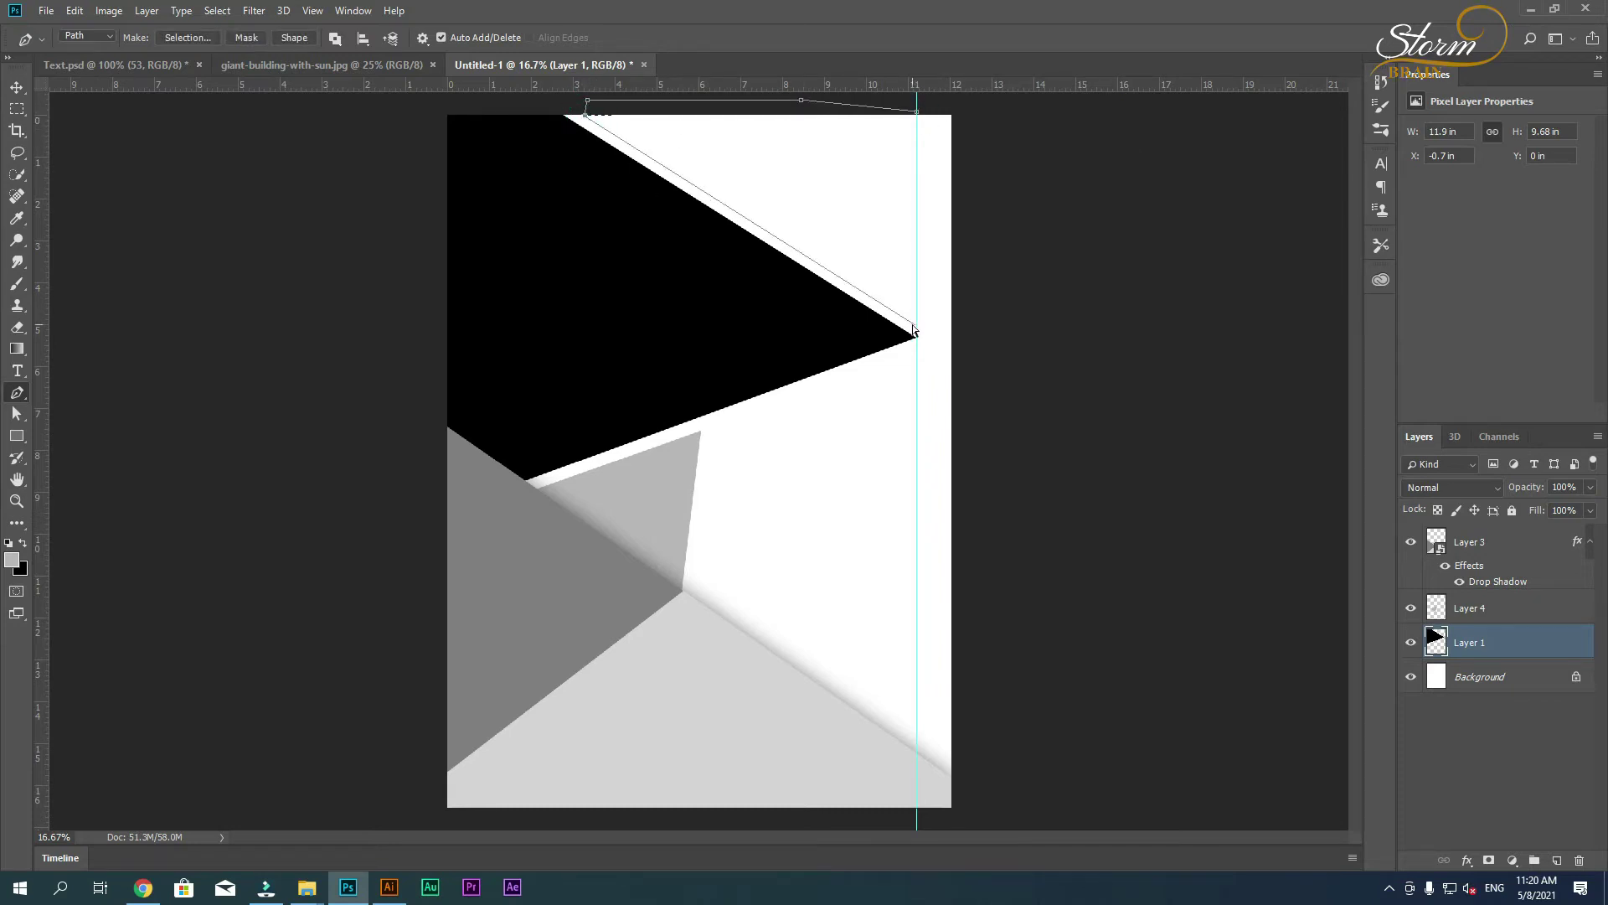
{"action": "left_click", "coordinate": [107, 122], "text": "ctrl"}
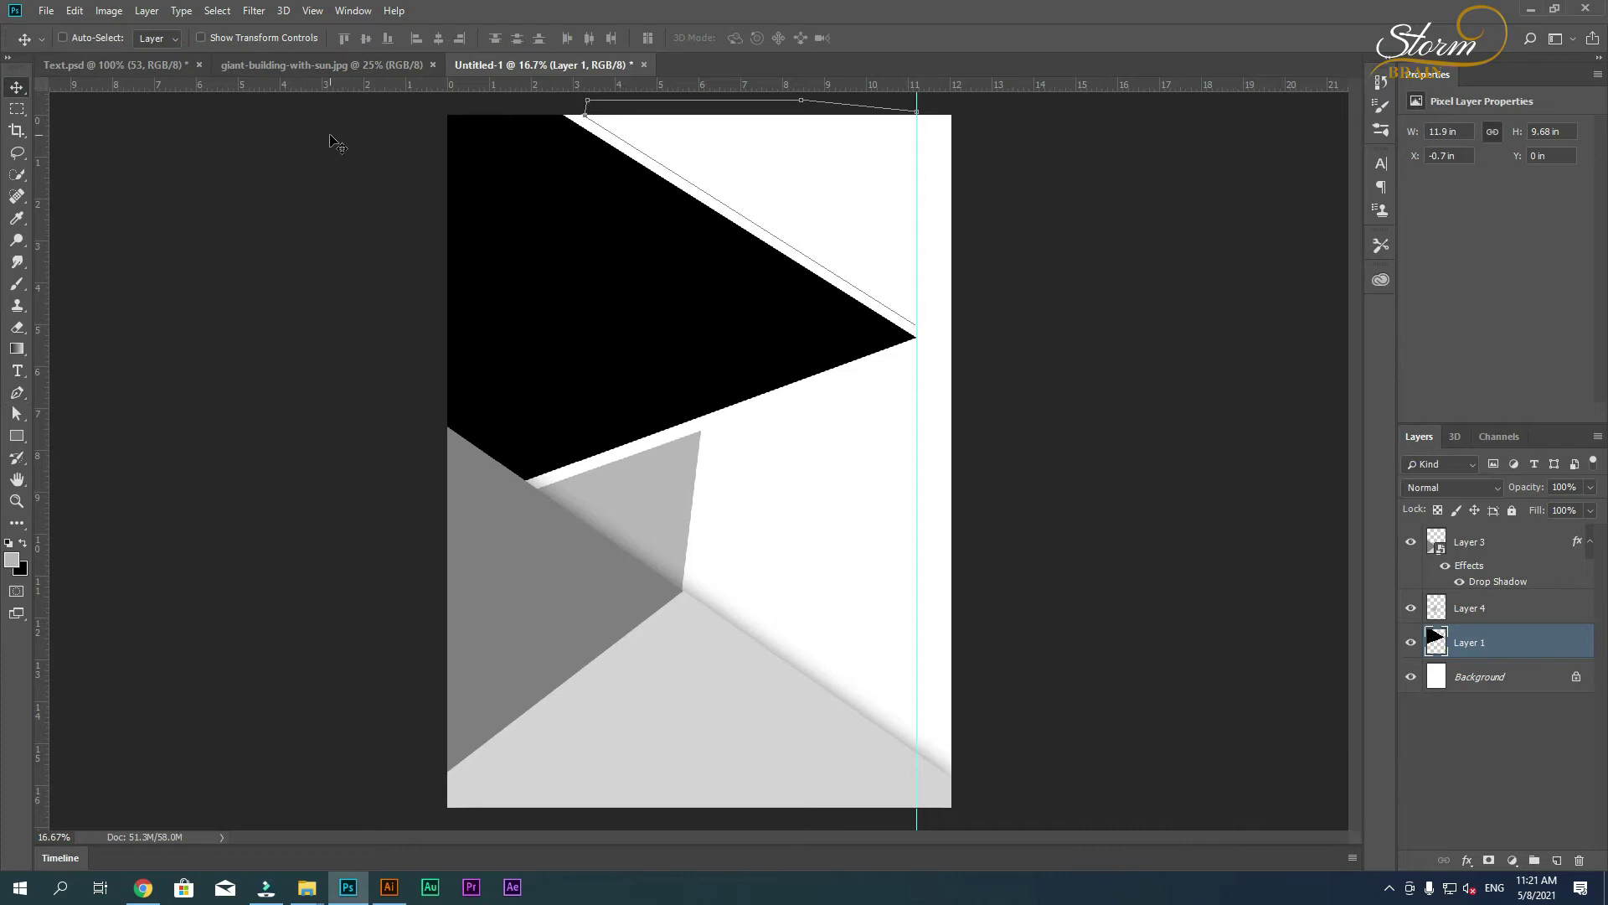
- Draw a triangle from the top edge to the tip and guide, filled light grey on a new layer
{"action": "left_click", "coordinate": [589, 110]}
{"action": "left_click", "coordinate": [916, 321]}
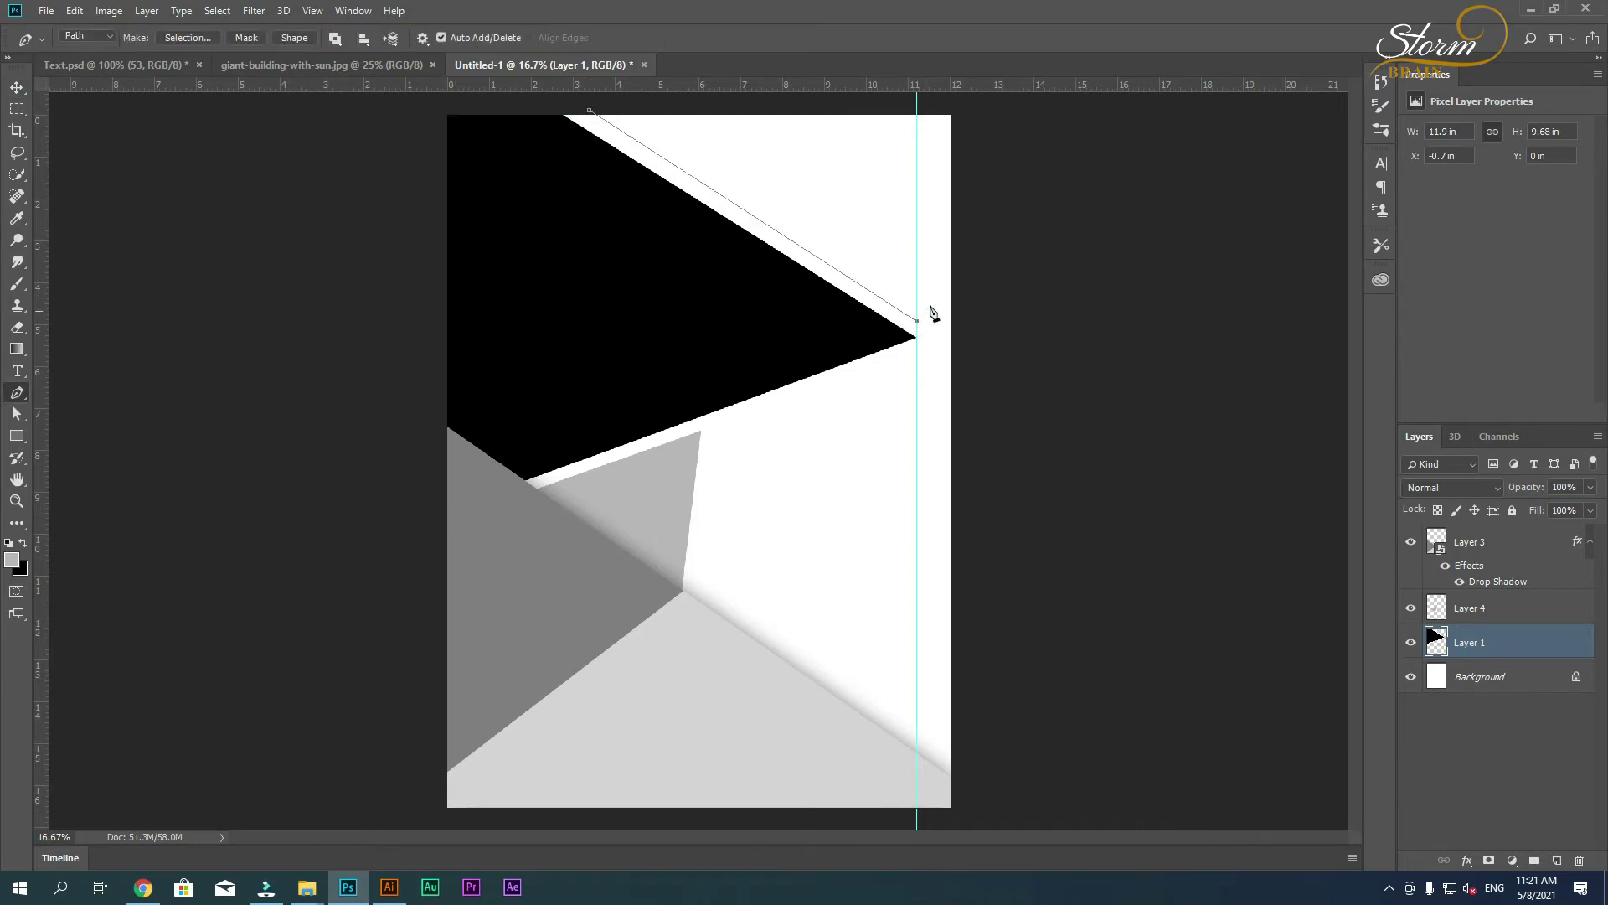
{"action": "left_click", "coordinate": [916, 112]}
{"action": "left_click", "coordinate": [590, 111]}
{"action": "key", "text": "ctrl+Return"}
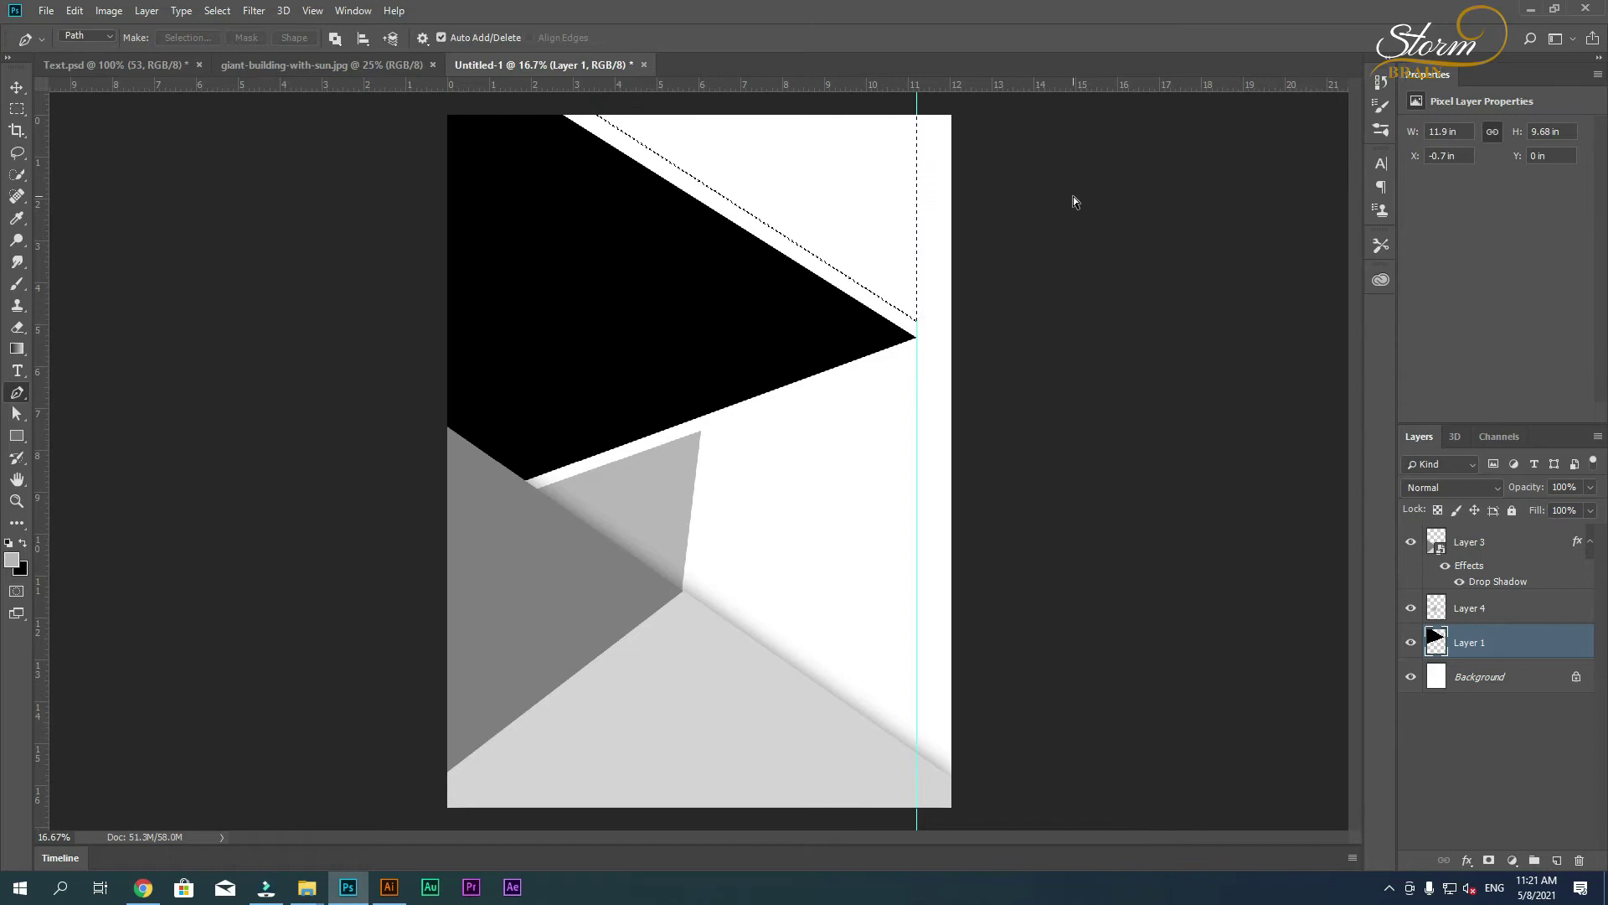
{"action": "left_click", "coordinate": [11, 558]}
{"action": "left_click", "coordinate": [1500, 424]}
{"action": "key", "text": "ctrl+shift+alt+n"}
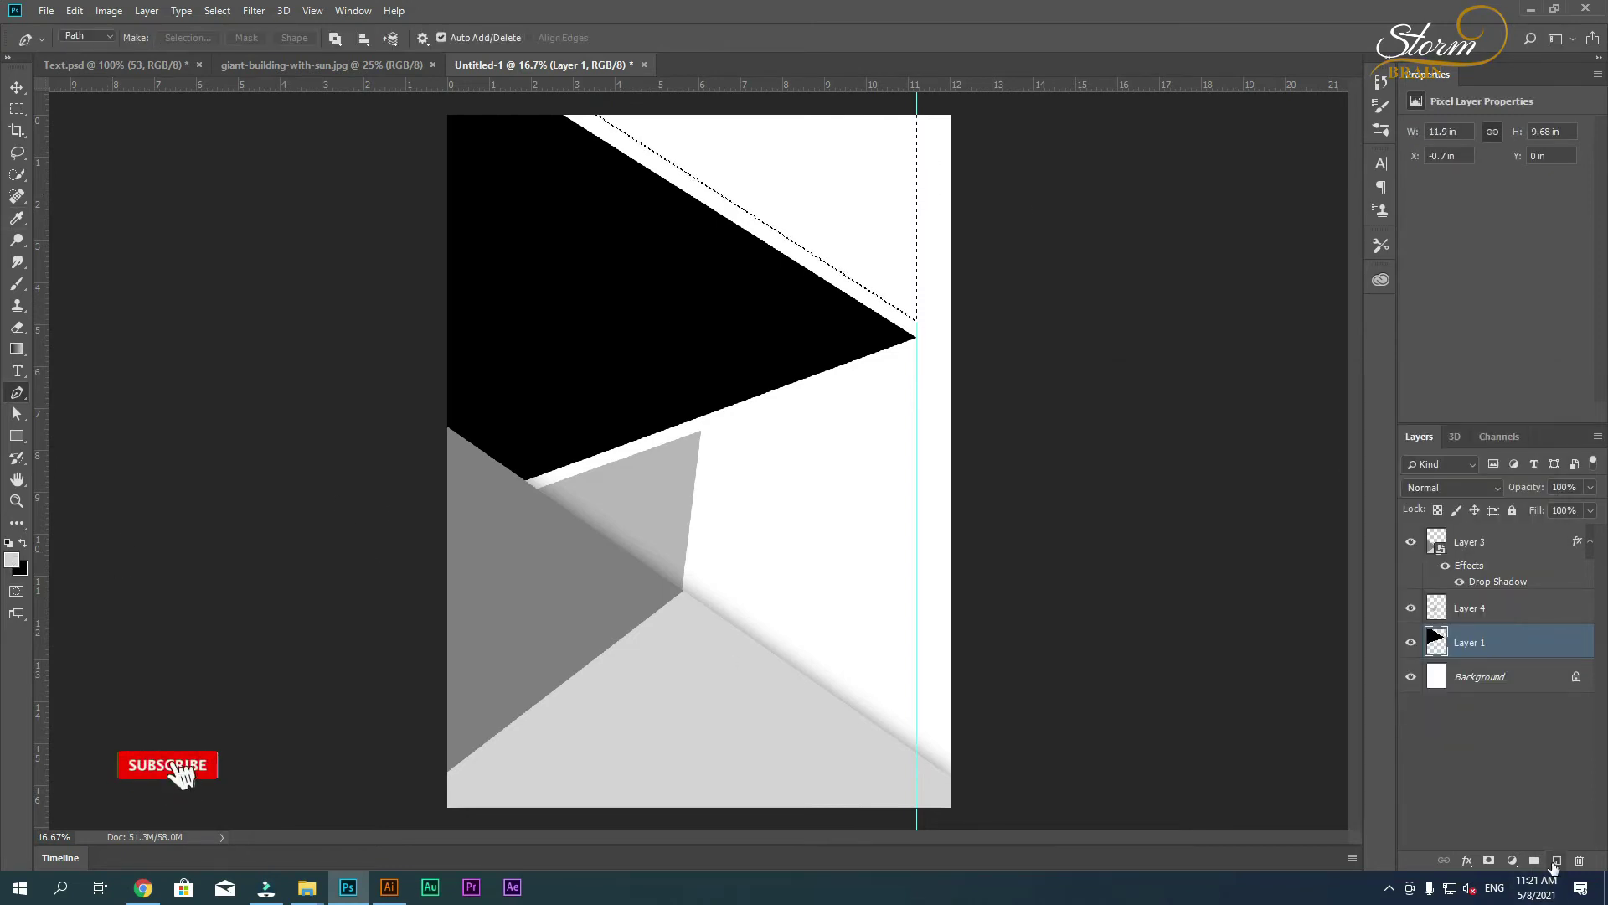
{"action": "key", "text": "alt+BackSpace"}
{"action": "left_click", "coordinate": [18, 568]}
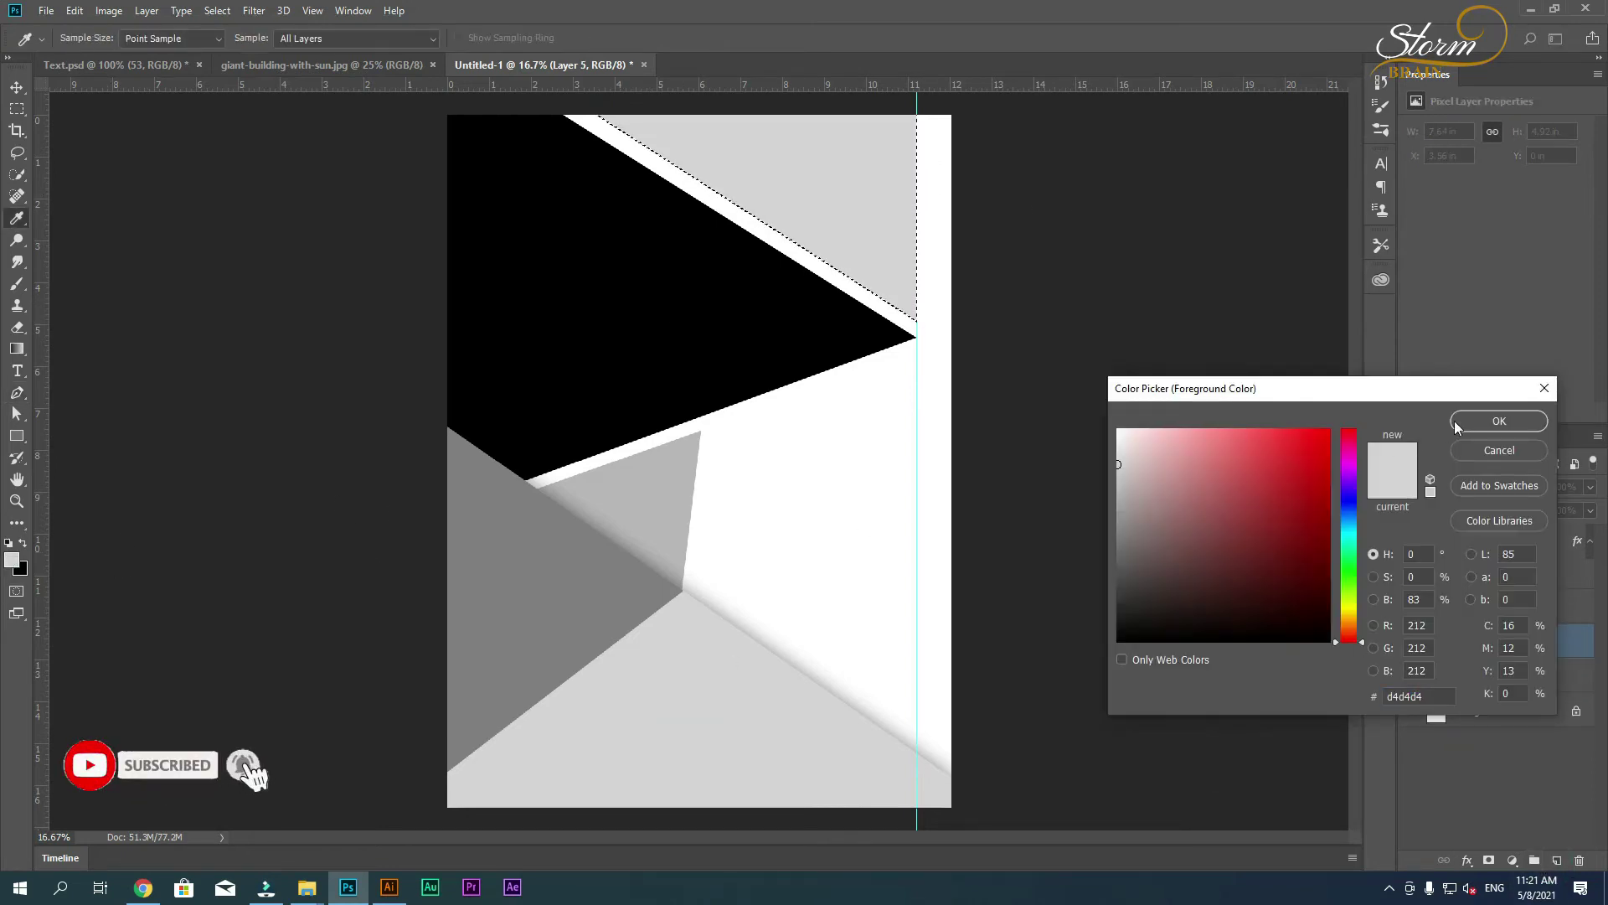
{"action": "key", "text": "Escape"}
{"action": "key", "text": "v"}
{"action": "key", "text": "ctrl+d"}
- Nudge the light grey triangle down and stretch its top up to the page edge
{"action": "key", "text": "shift+Down"}
{"action": "key", "text": "shift+Down"}
{"action": "key", "text": "shift+Down"}
{"action": "key", "text": "ctrl+t"}
{"action": "left_click_drag", "start_coordinate": [650, 128], "coordinate": [650, 101]}
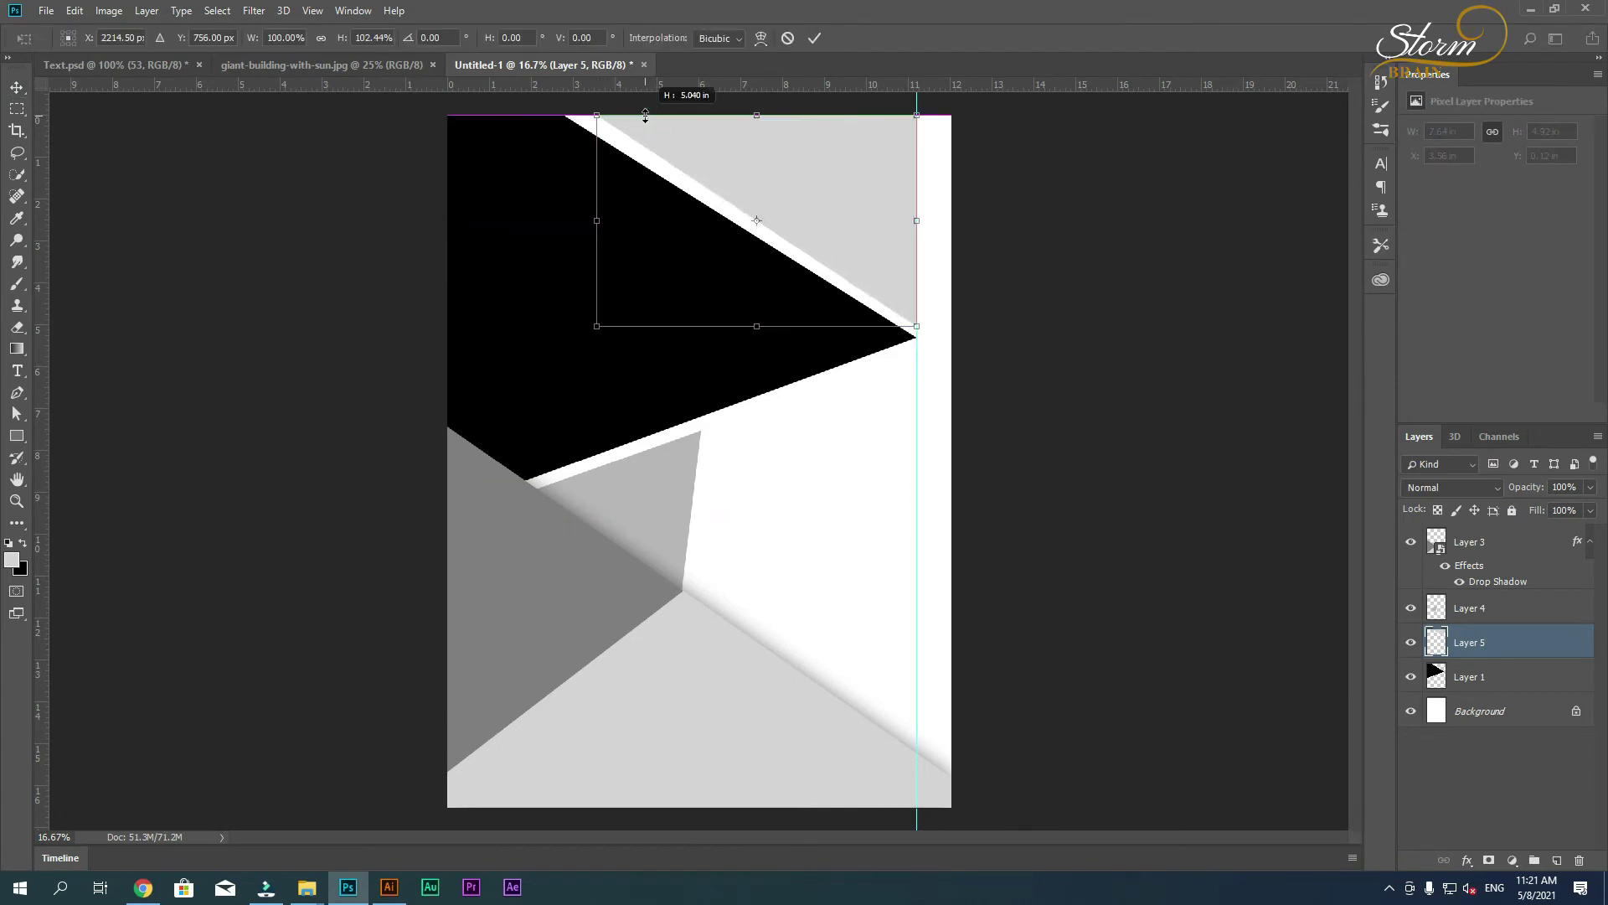
{"action": "left_click_drag", "start_coordinate": [922, 139], "coordinate": [990, 187]}
{"action": "left_click_drag", "start_coordinate": [690, 115], "coordinate": [691, 109]}
{"action": "left_click_drag", "start_coordinate": [985, 175], "coordinate": [991, 186]}
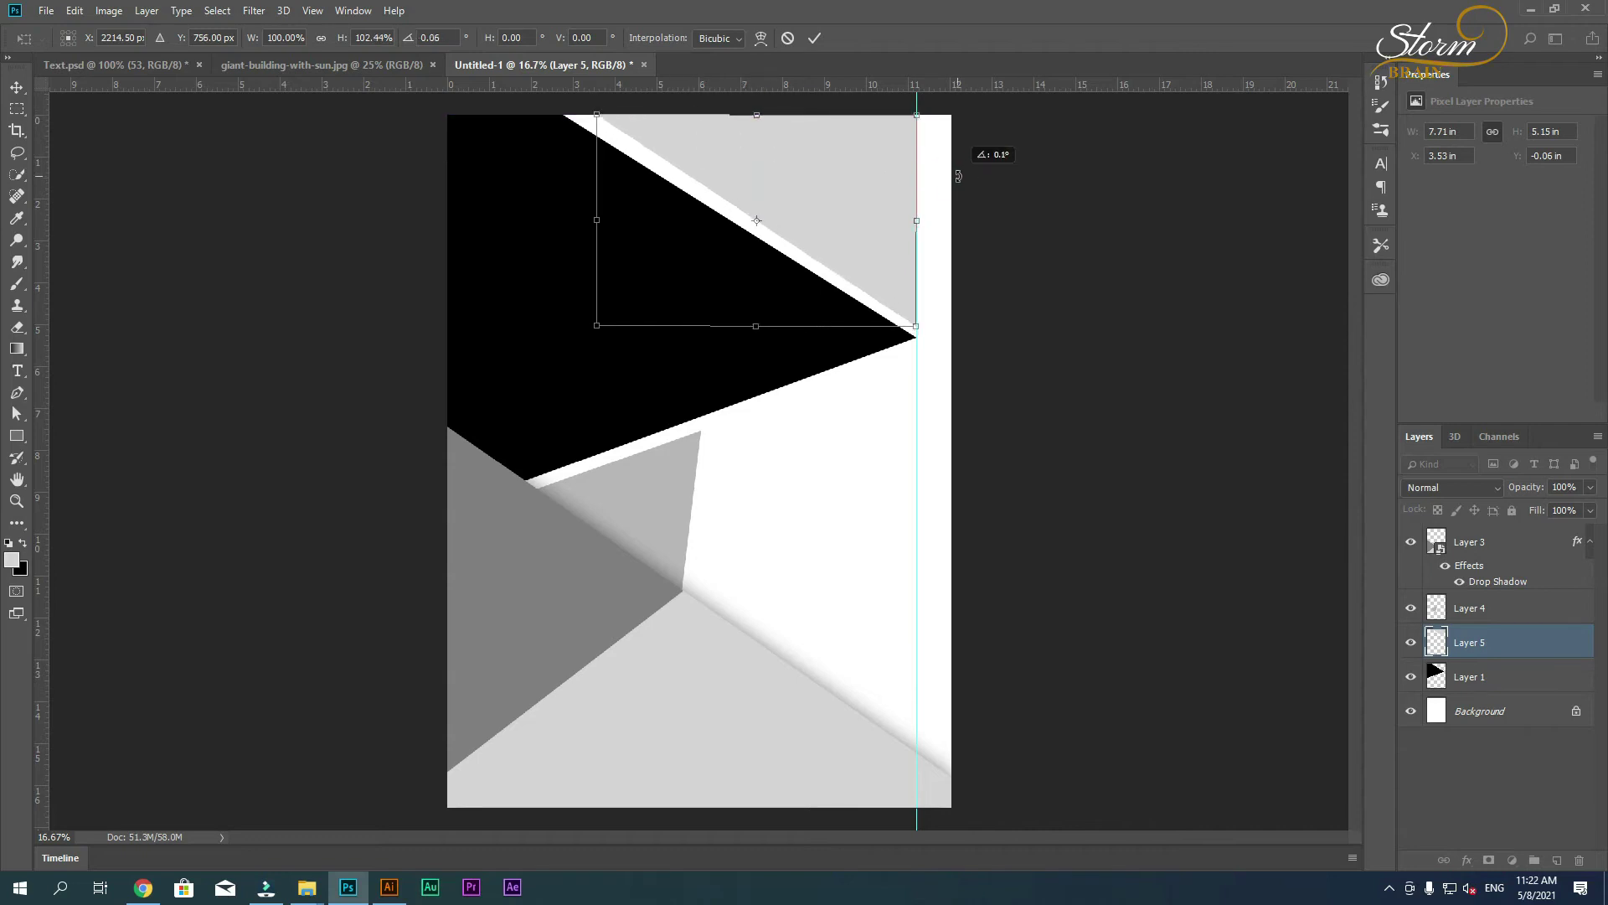
{"action": "key", "text": "Return"}
{"action": "key", "text": "p"}
{"action": "left_click", "coordinate": [917, 196]}
- Draw a triangle above the black triangle's tip and fill it mid-grey on a new layer
{"action": "left_click", "coordinate": [784, 237]}
{"action": "left_click", "coordinate": [917, 327]}
{"action": "left_click", "coordinate": [917, 197]}
{"action": "key", "text": "ctrl+Return"}
{"action": "left_click", "coordinate": [1557, 860]}
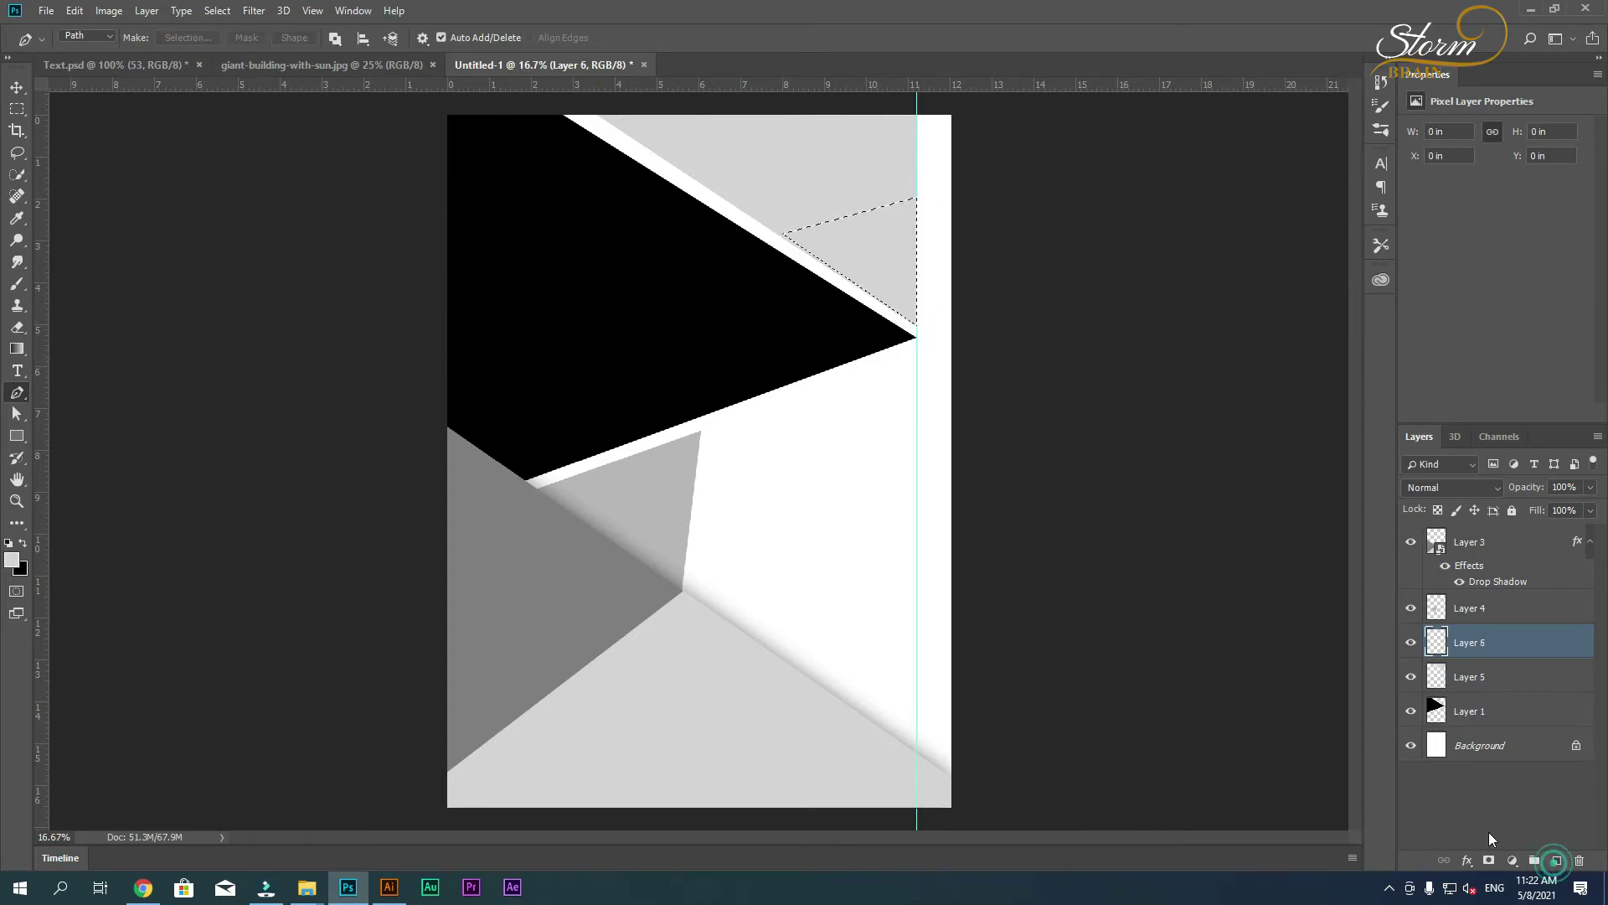
{"action": "key", "text": "shift+F5"}
{"action": "left_click", "coordinate": [1492, 424]}
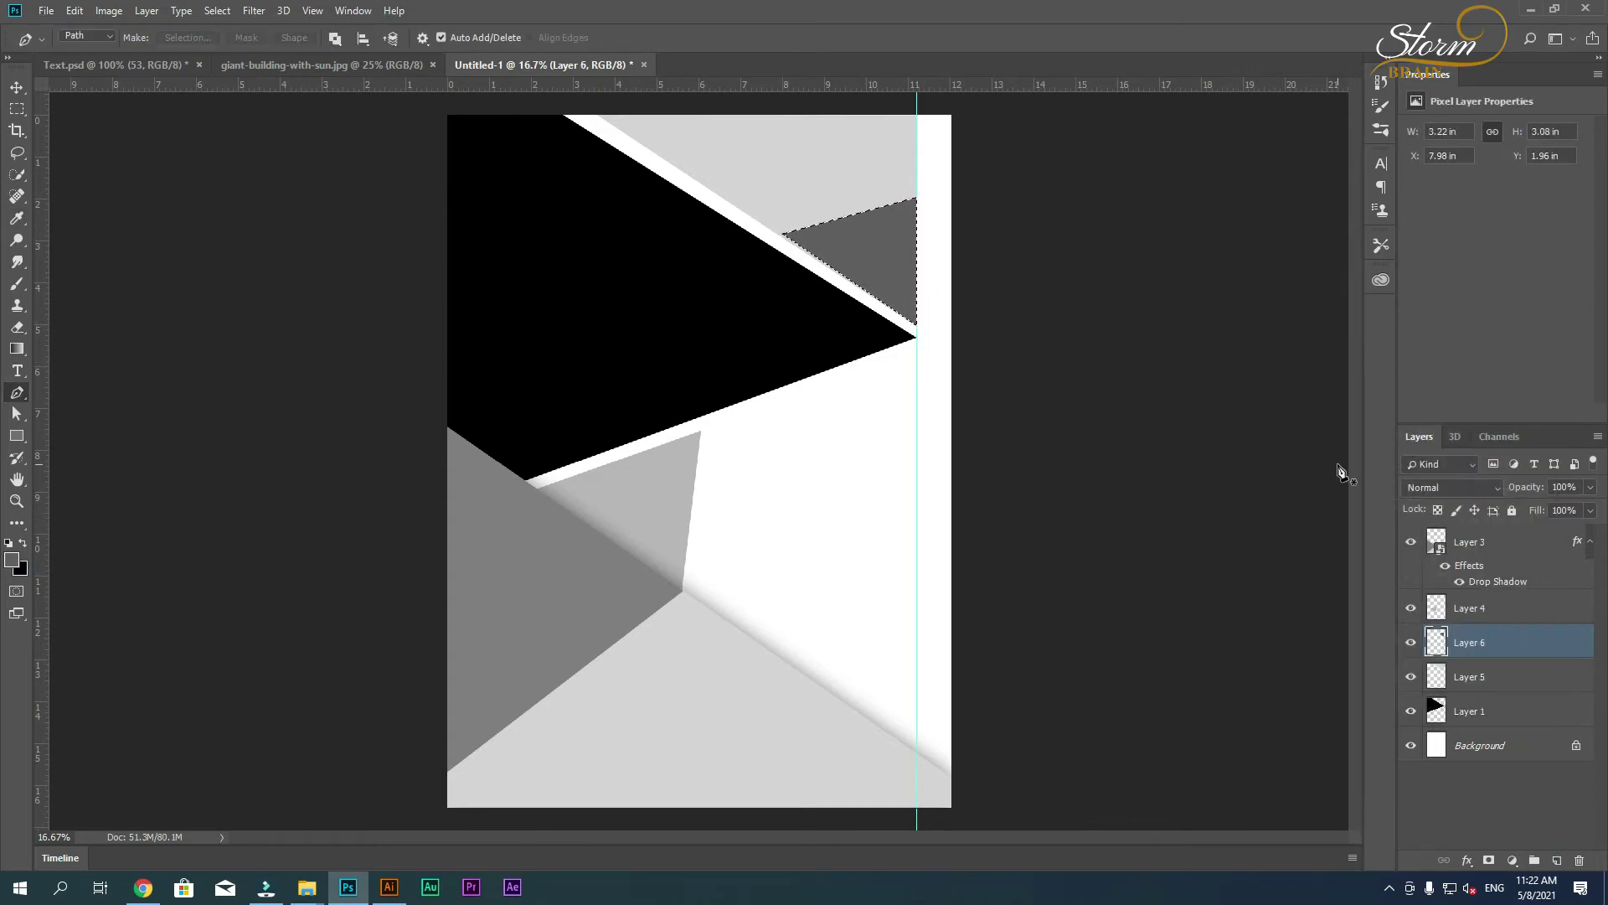
{"action": "left_click", "coordinate": [12, 559]}
{"action": "left_click", "coordinate": [521, 545]}
{"action": "left_click", "coordinate": [1523, 418]}
{"action": "key", "text": "alt+BackSpace"}
{"action": "key", "text": "ctrl+d"}
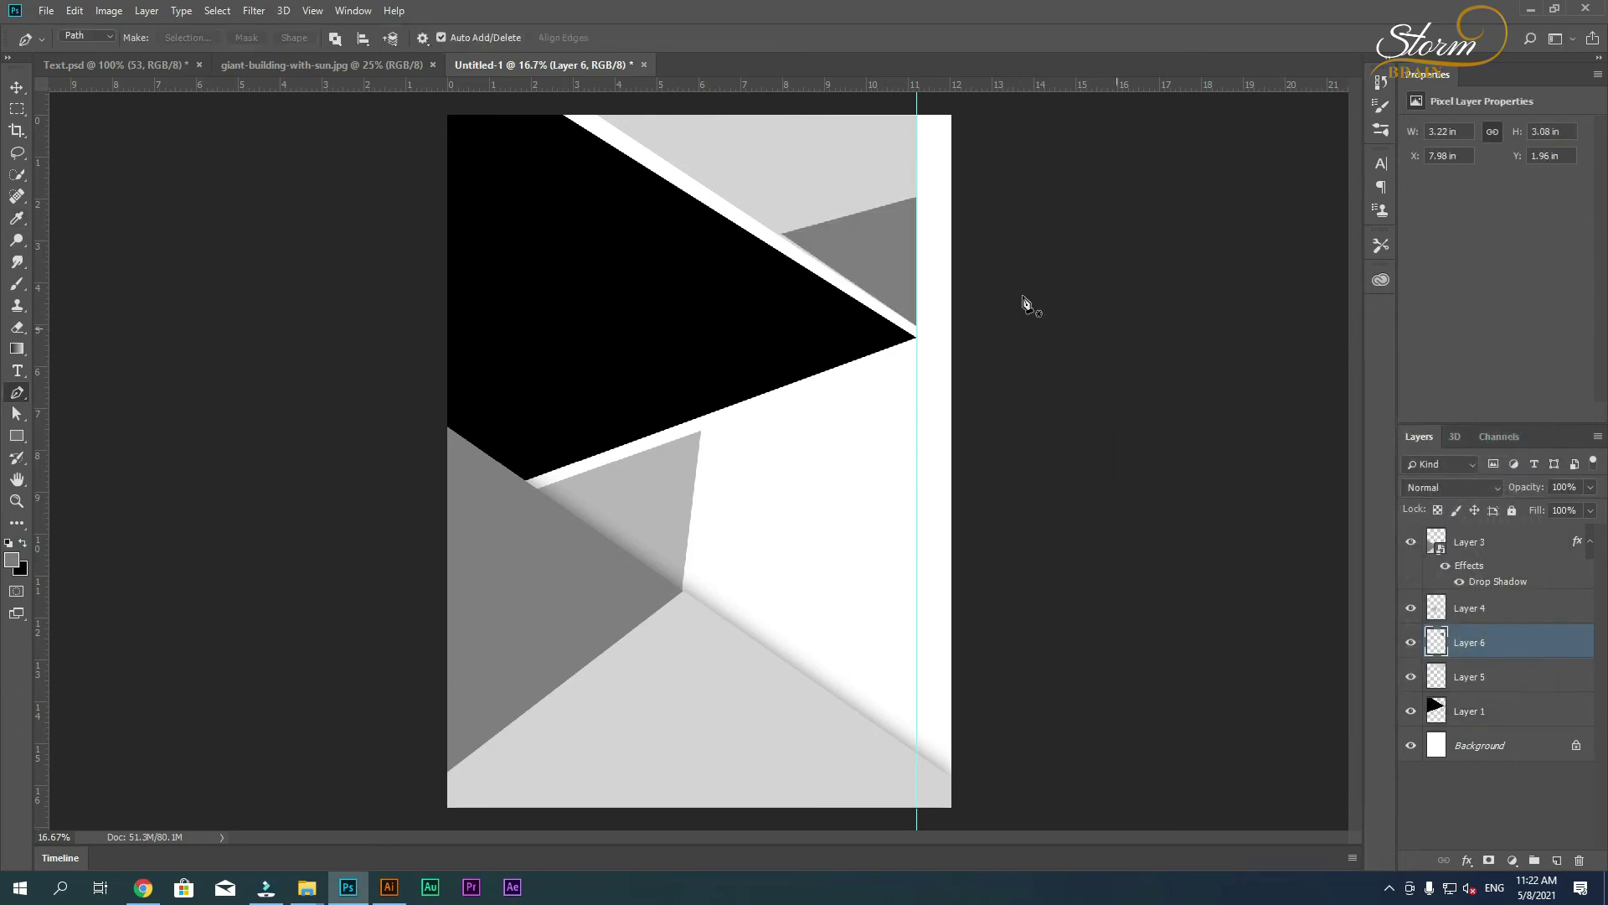
- Nudge the mid-grey triangle down slightly, then fit the whole page on screen
{"action": "key", "text": "ctrl+plus"}
{"action": "key", "text": "ctrl+plus"}
{"action": "key", "text": "ctrl+plus"}
{"action": "key", "text": "ctrl+t"}
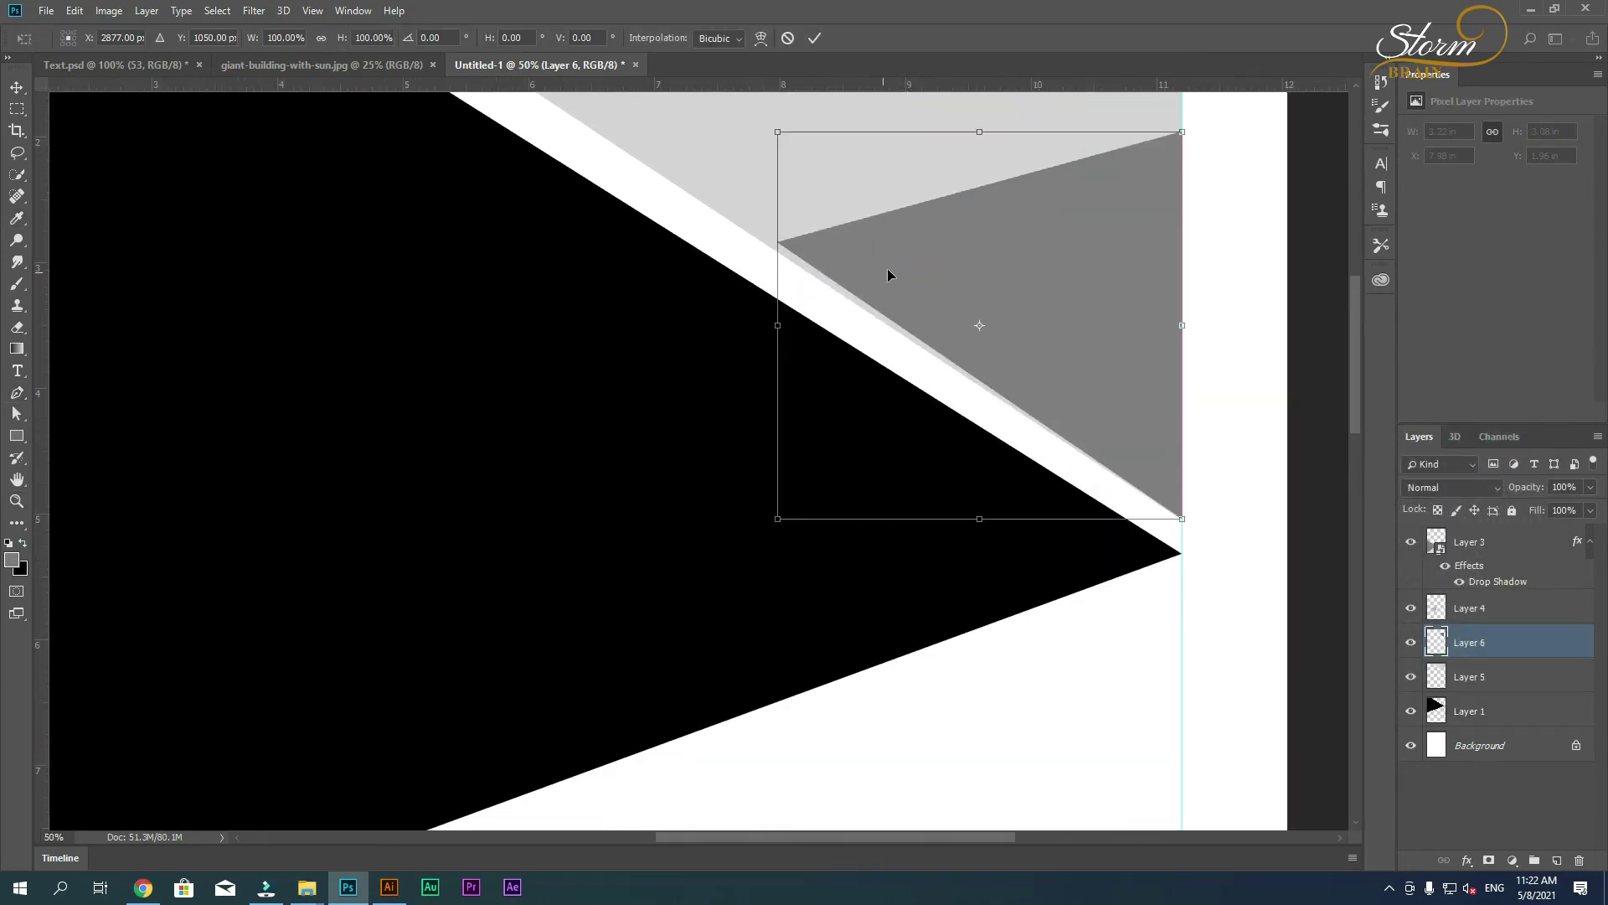
{"action": "left_click_drag", "start_coordinate": [1029, 232], "coordinate": [1023, 241]}
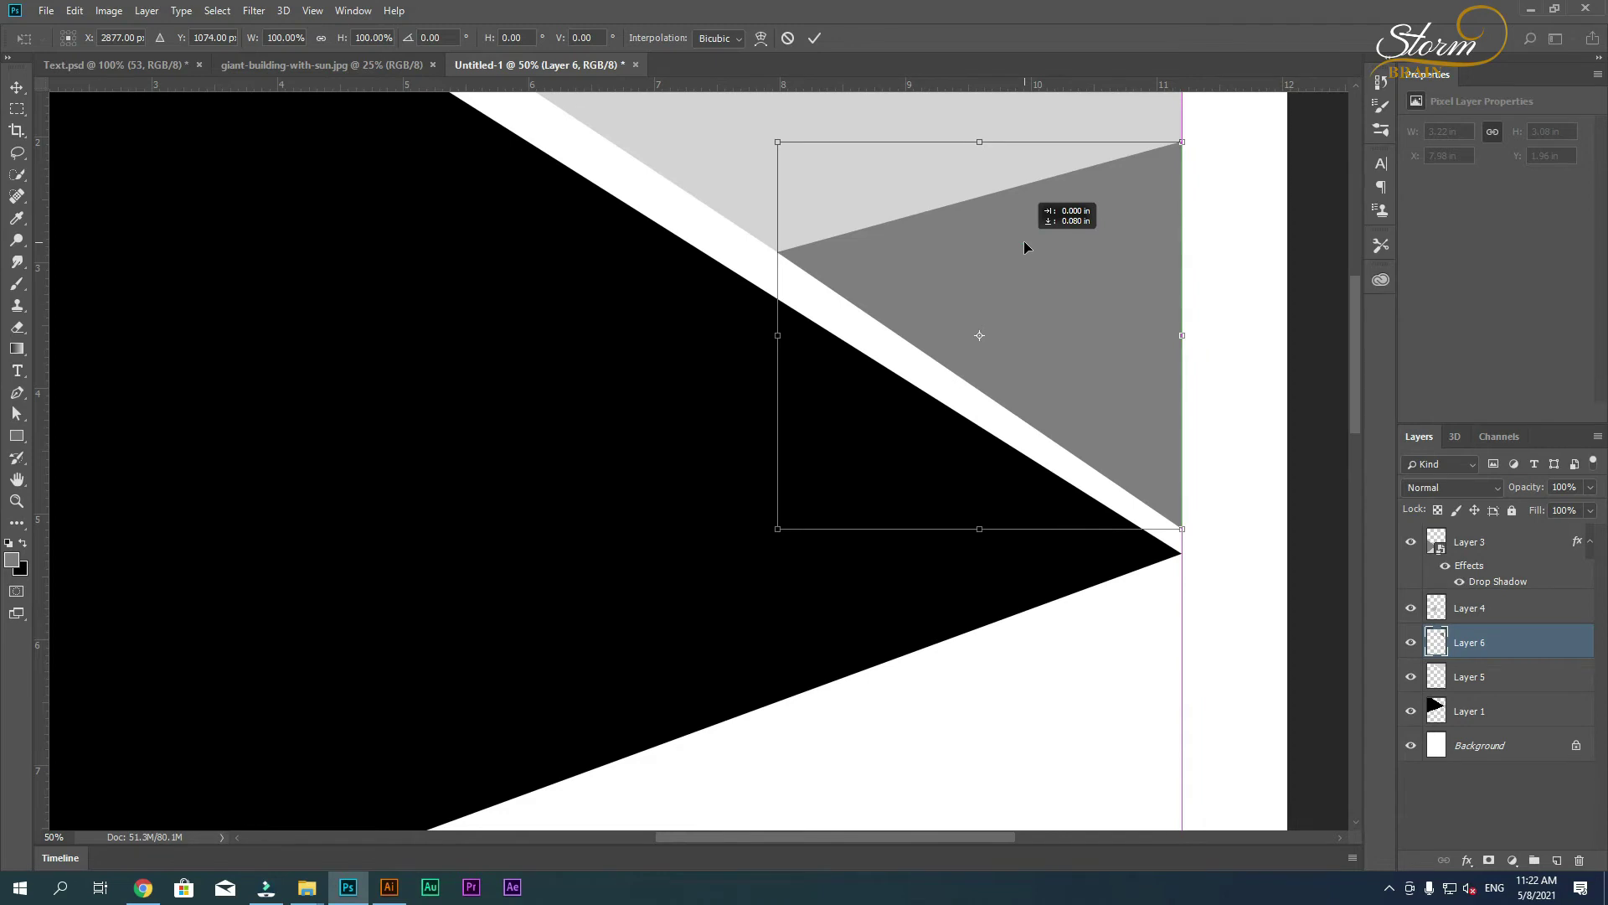
{"action": "key", "text": "Return"}
{"action": "key", "text": "z"}
{"action": "right_click", "coordinate": [1039, 247]}
{"action": "left_click", "coordinate": [1060, 253]}
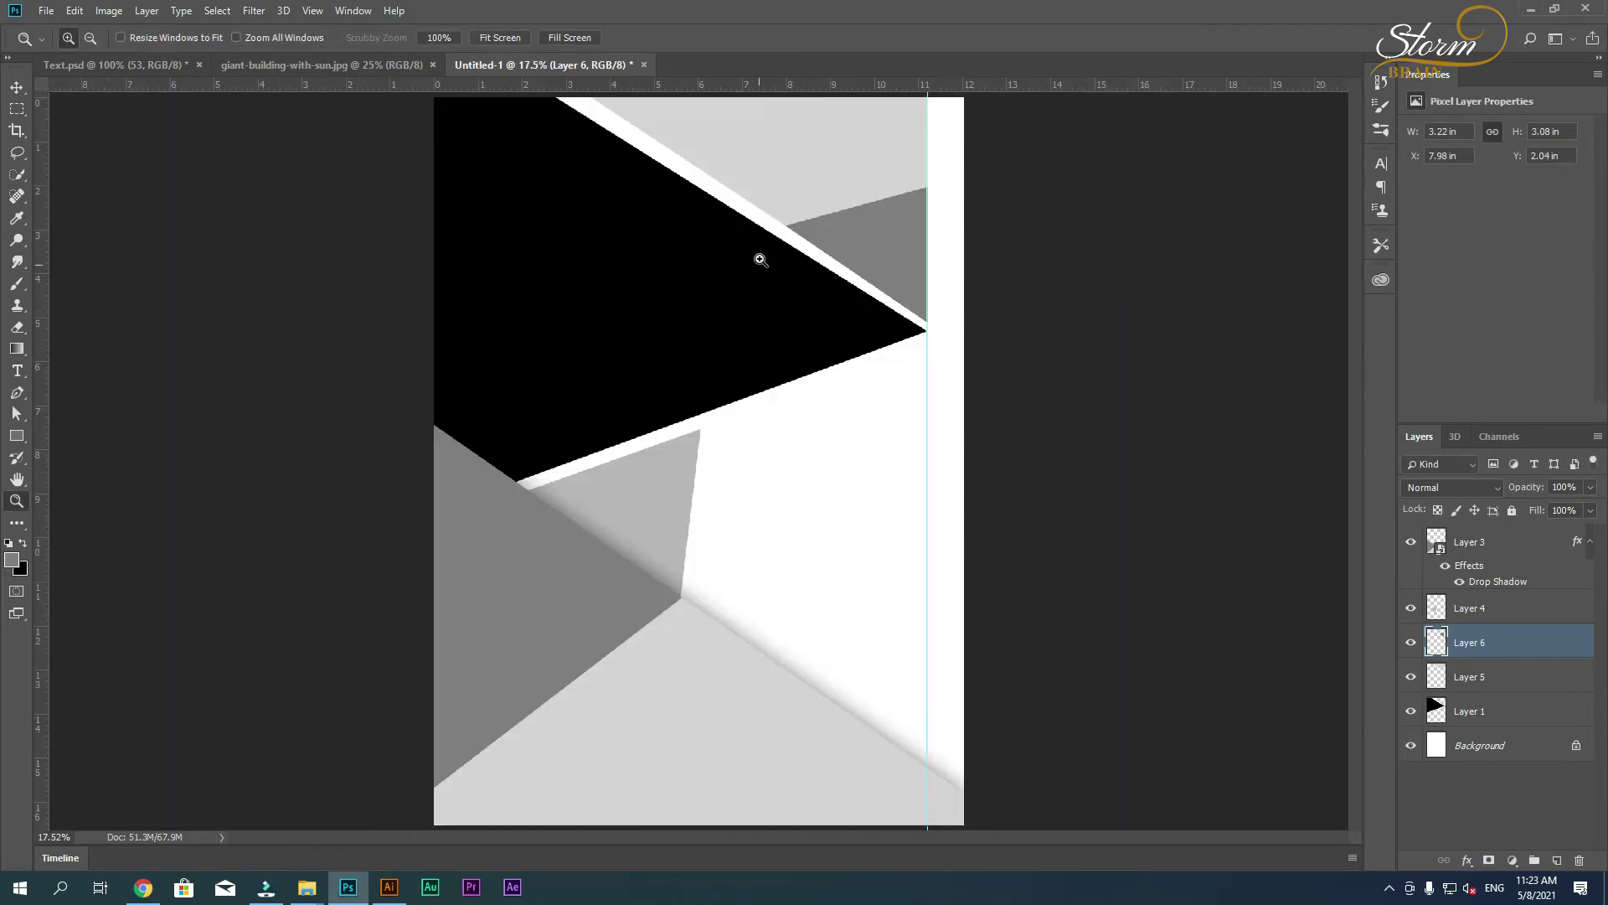
- Finish the ANNUAL REPORT title, right-align it, enlarge it and move it right
{"action": "key", "text": "t"}
{"action": "left_click", "coordinate": [771, 499]}
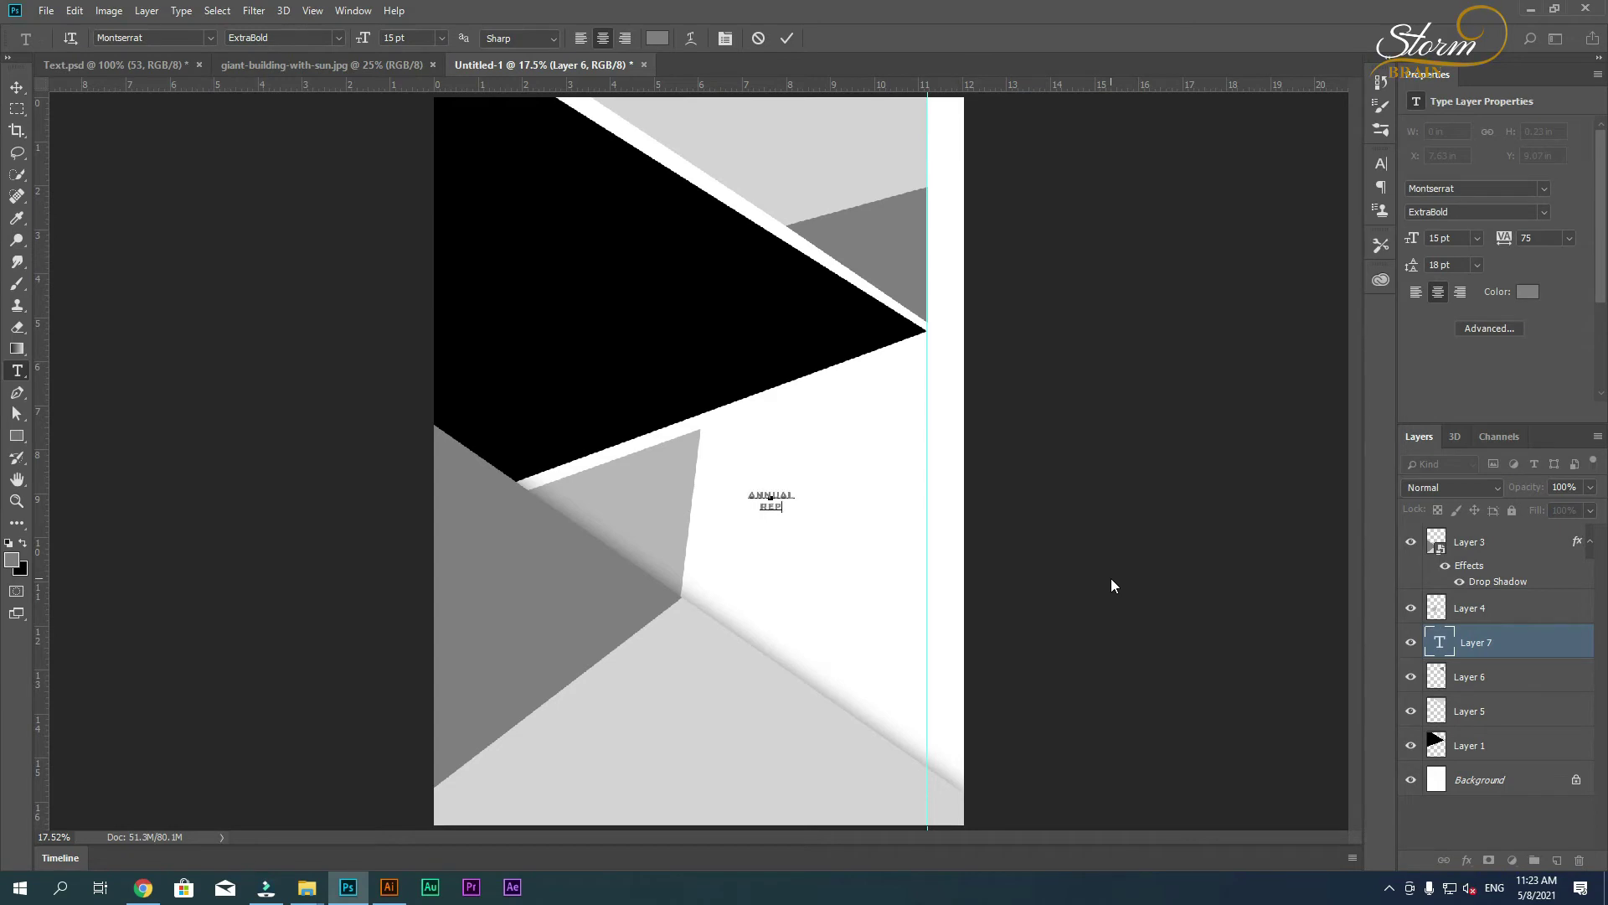
{"action": "type", "text": "ORT"}
{"action": "key", "text": "ctrl+a"}
{"action": "left_click", "coordinate": [624, 37]}
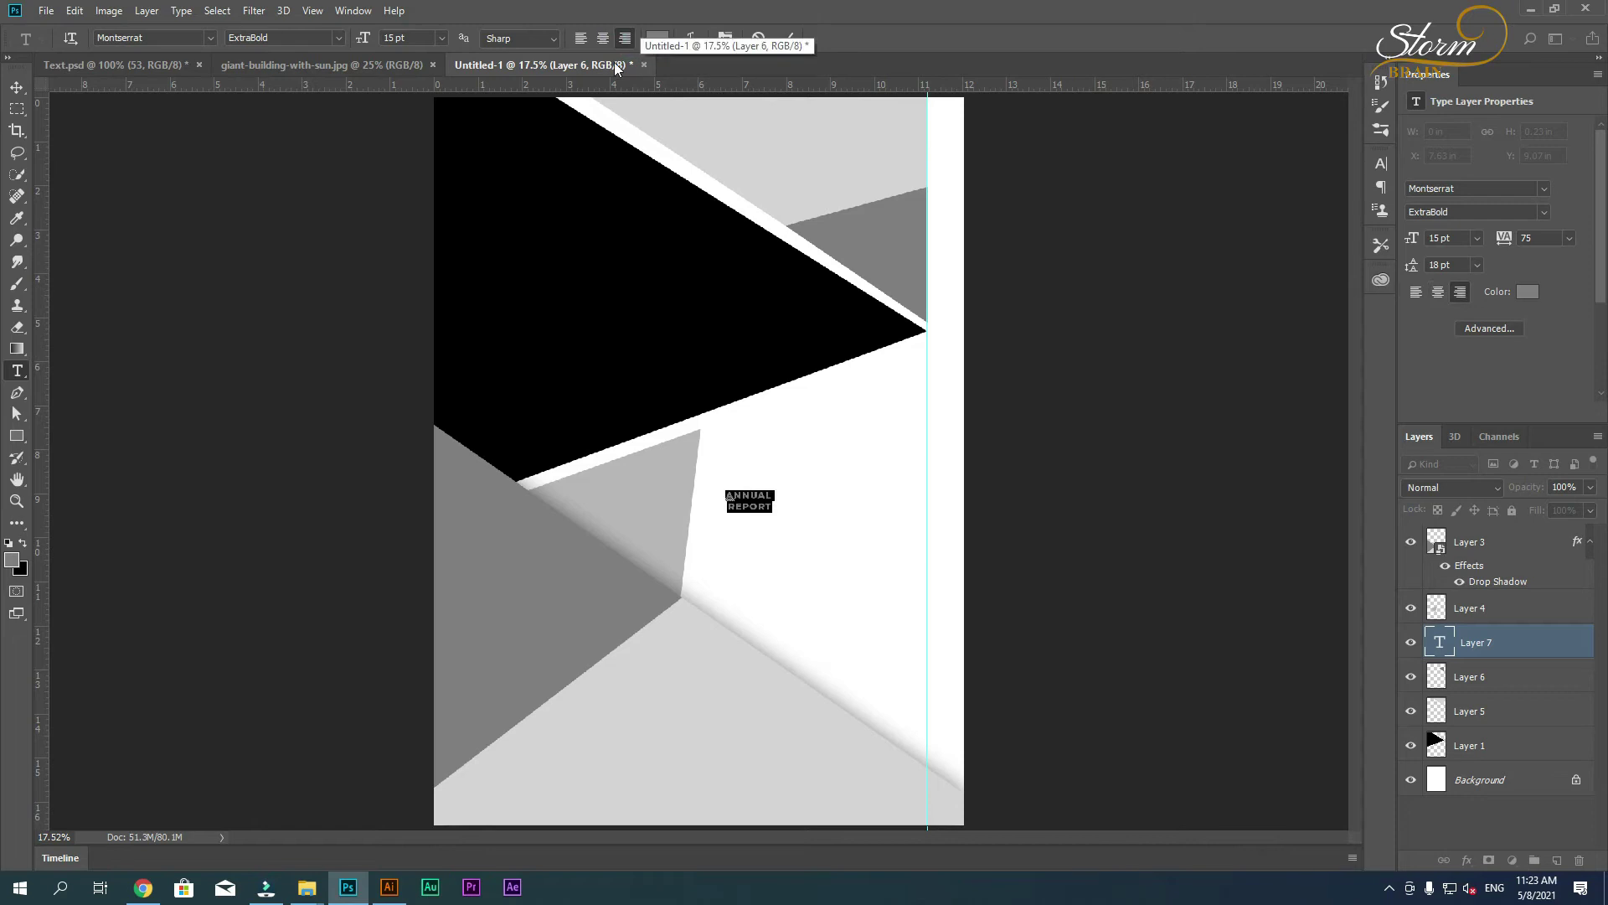
{"action": "left_click_drag", "start_coordinate": [773, 515], "coordinate": [834, 532]}
{"action": "key", "text": "ctrl+Return"}
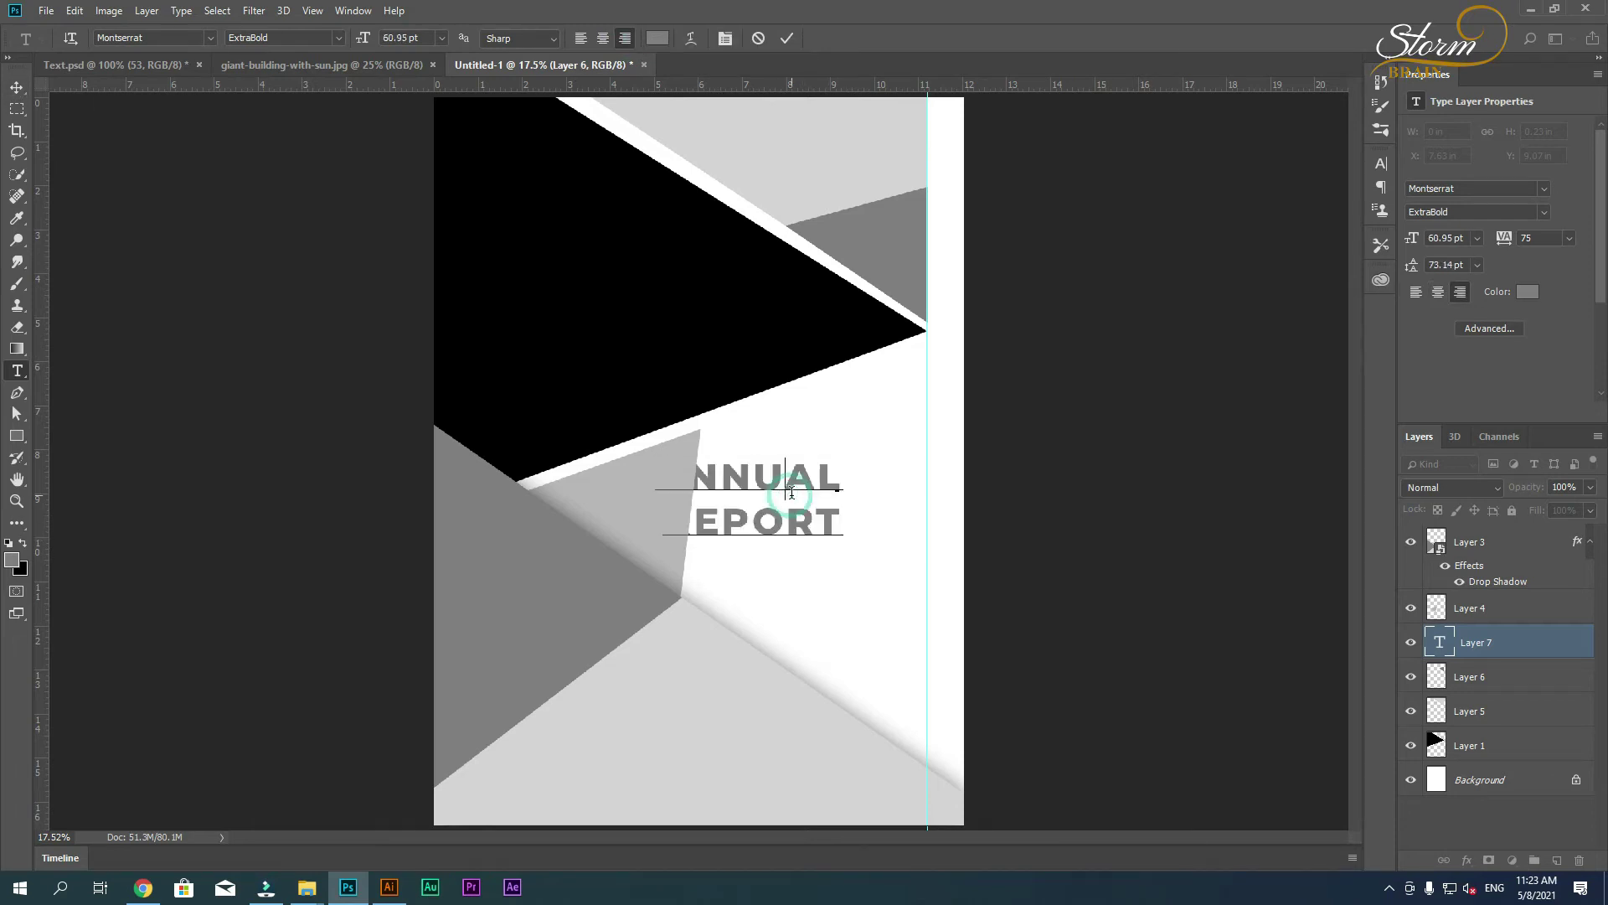
{"action": "key", "text": "v"}
{"action": "left_click_drag", "start_coordinate": [791, 481], "coordinate": [856, 492]}
- Make the word ANNUAL black and tighten line spacing so REPORT moves up
{"action": "key", "text": "t"}
{"action": "double_click", "coordinate": [856, 493]}
{"action": "left_click", "coordinate": [657, 38]}
{"action": "key", "text": "Return"}
{"action": "left_click", "coordinate": [17, 86]}
{"action": "left_click", "coordinate": [1381, 163]}
{"action": "left_click_drag", "start_coordinate": [1274, 208], "coordinate": [1259, 258]}
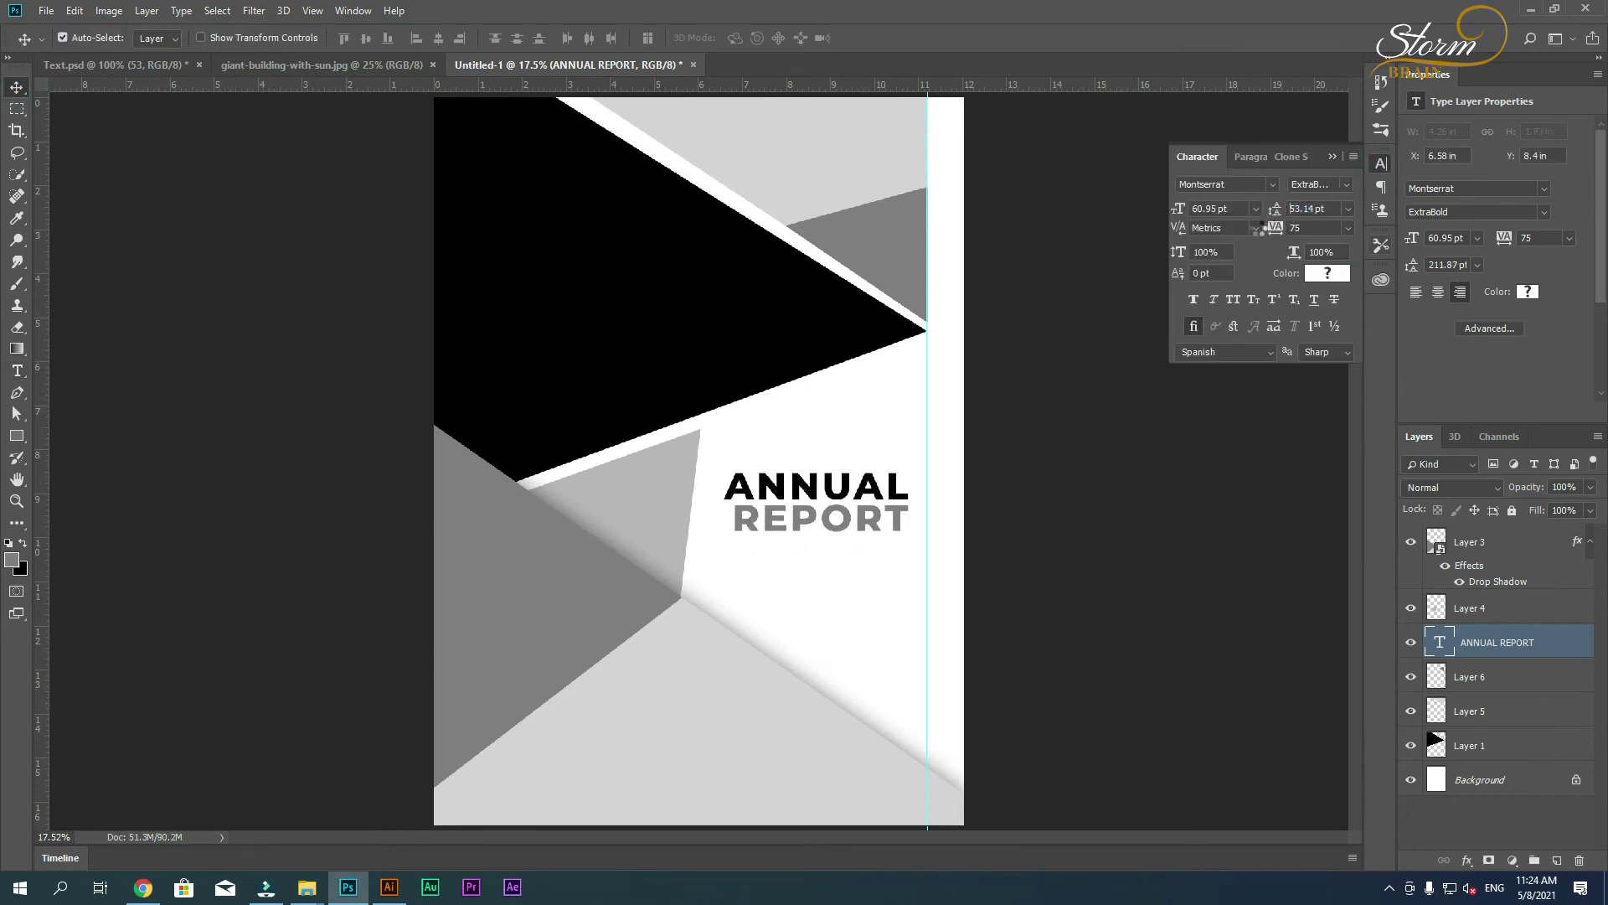
- Adjust the title's font size, making the word ANNUAL smaller
{"action": "key", "text": "t"}
{"action": "key", "text": "Return"}
{"action": "left_click_drag", "start_coordinate": [363, 39], "coordinate": [352, 47]}
{"action": "double_click", "coordinate": [822, 478]}
{"action": "key", "text": "ctrl+Return"}
- Add a PLACE YOUR TEXT HERE heading below the title with a larger font
{"action": "left_click", "coordinate": [725, 664]}
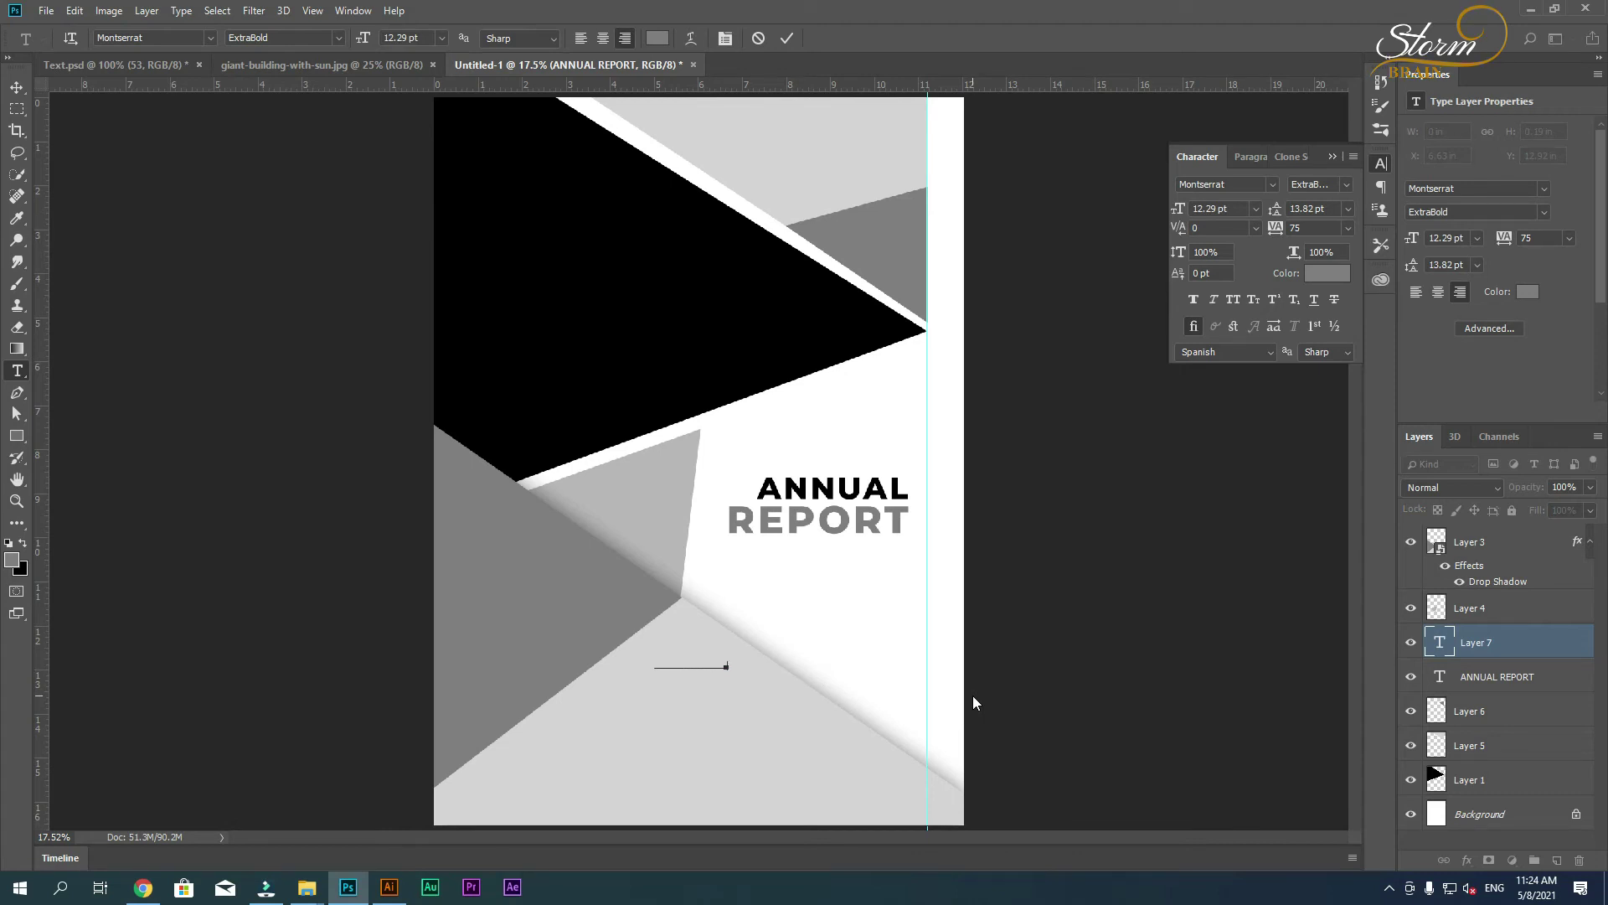
{"action": "key", "text": "ctrl+a"}
{"action": "left_click_drag", "start_coordinate": [363, 37], "coordinate": [386, 37]}
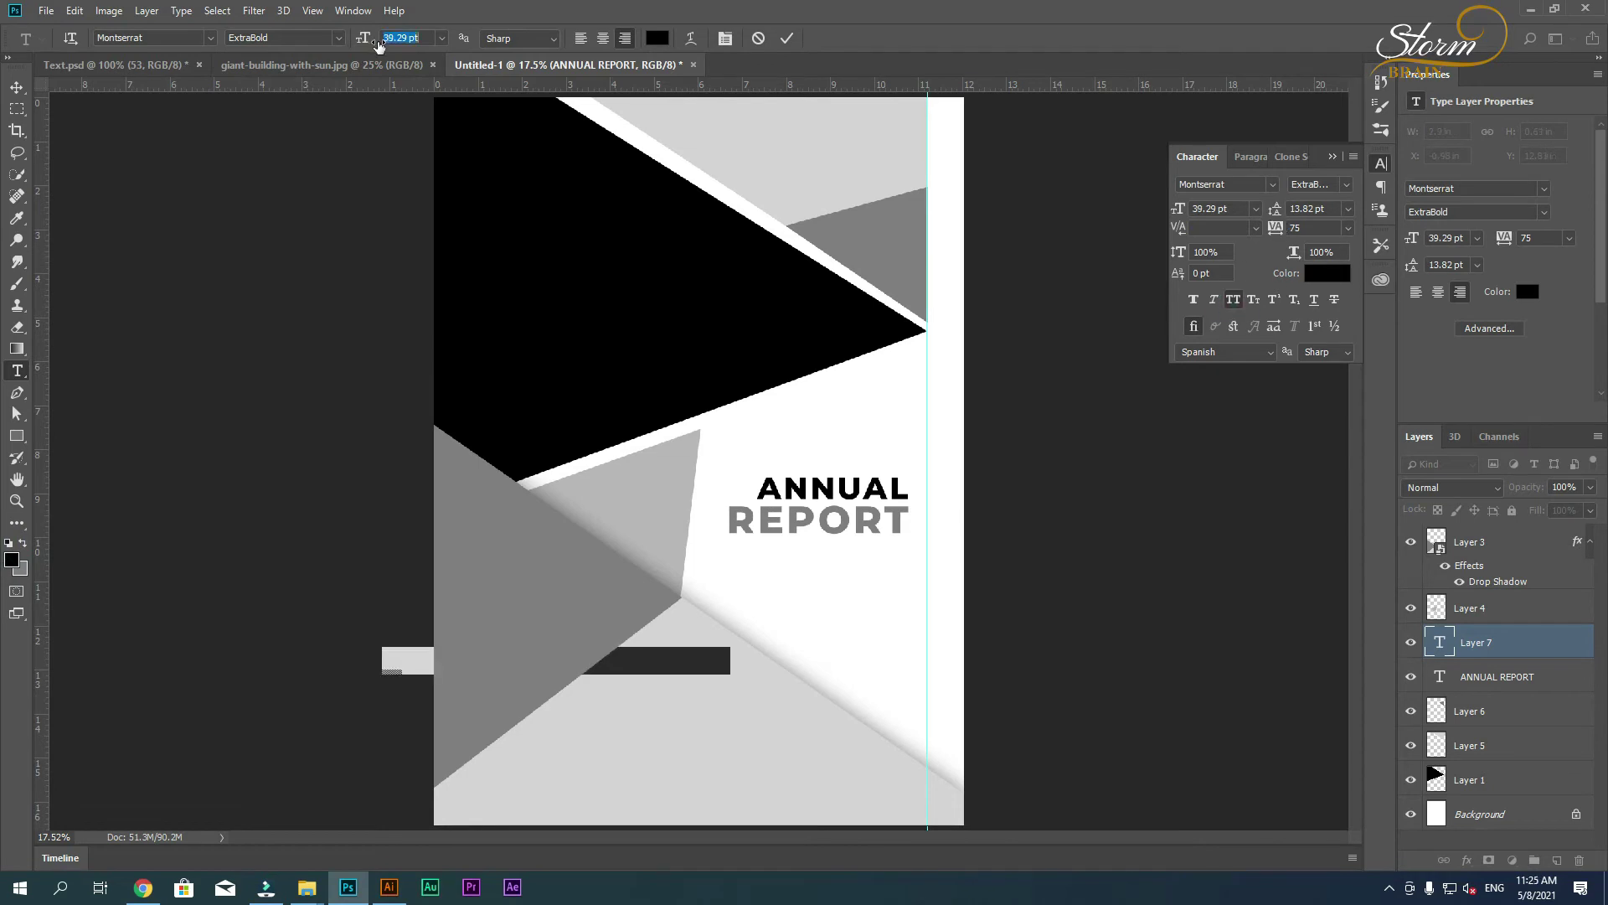
{"action": "left_click_drag", "start_coordinate": [1474, 641], "coordinate": [1475, 527]}
- Scale the heading down, shift it right, and align ANNUAL REPORT to the margin guide
{"action": "key", "text": "v"}
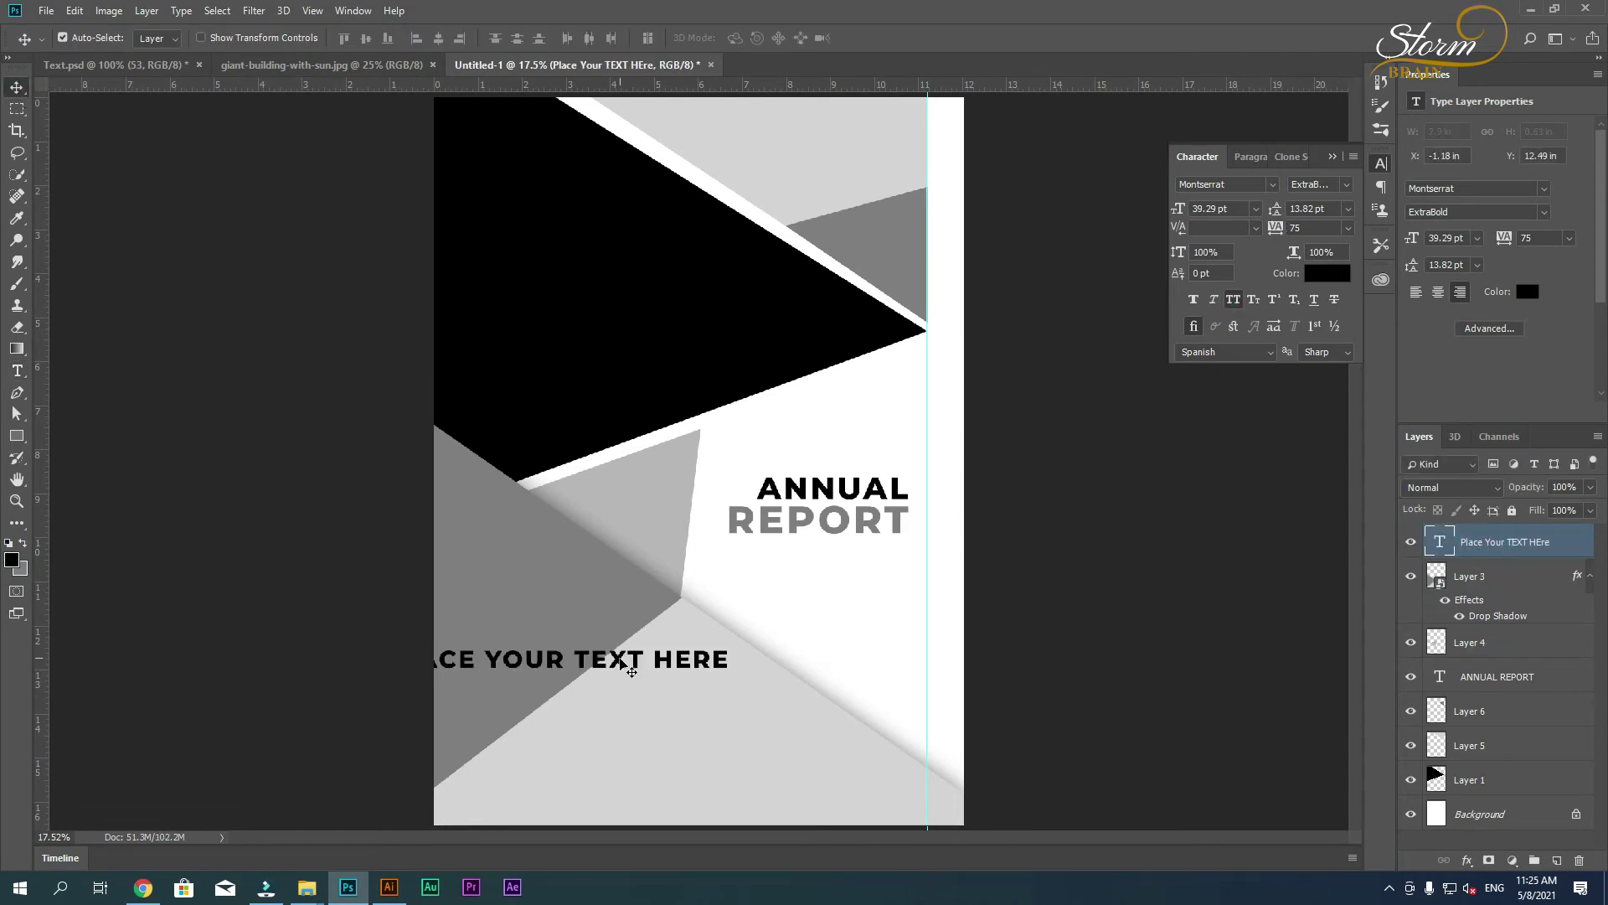
{"action": "left_click_drag", "start_coordinate": [629, 670], "coordinate": [850, 670]}
{"action": "key", "text": "super"}
{"action": "key", "text": "Escape"}
{"action": "key", "text": "ctrl+t"}
{"action": "left_click_drag", "start_coordinate": [602, 659], "coordinate": [864, 669]}
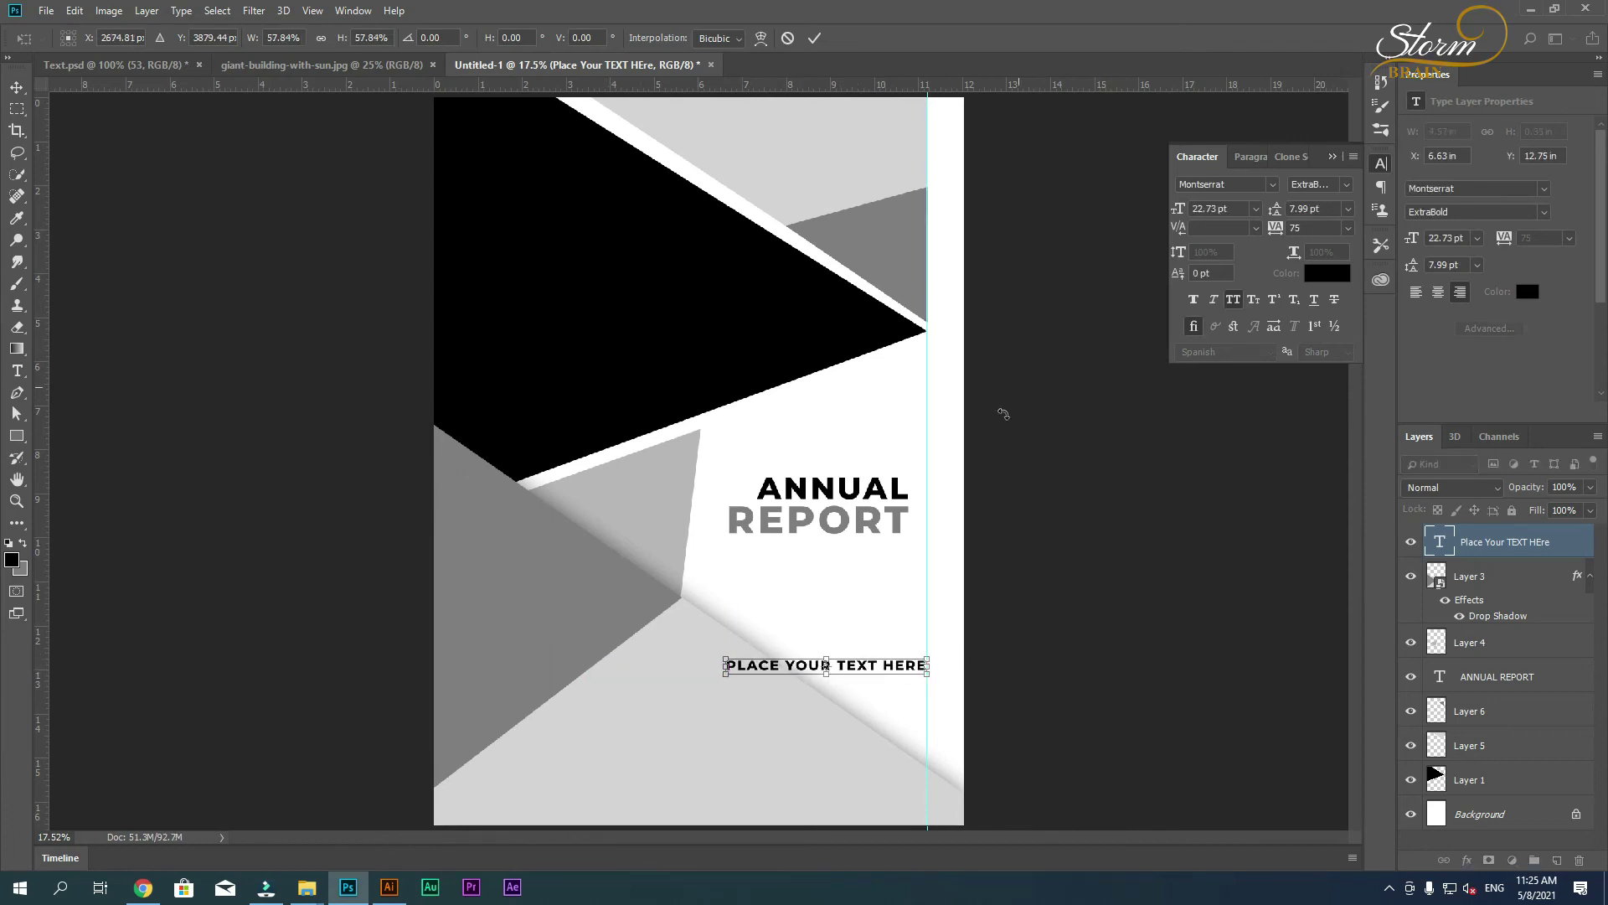
{"action": "key", "text": "Return"}
{"action": "left_click_drag", "start_coordinate": [904, 490], "coordinate": [923, 490]}
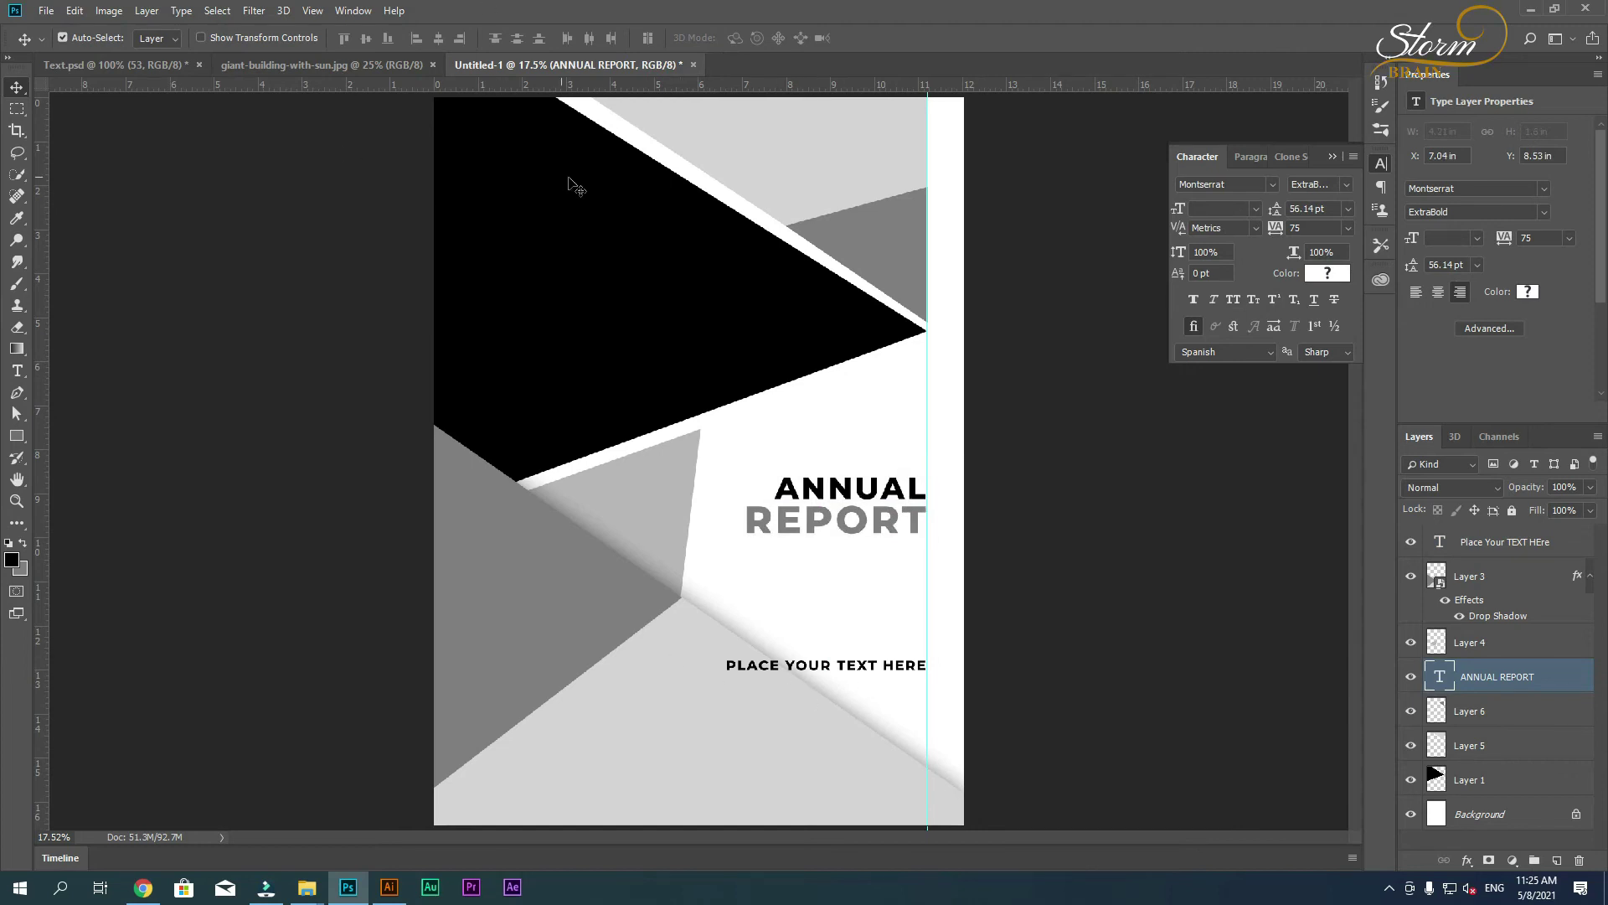
- Clip the building photo into the black triangle, position it, and start a lower-left text layer
{"action": "left_click", "coordinate": [321, 65]}
{"action": "left_click_drag", "start_coordinate": [503, 208], "coordinate": [606, 409]}
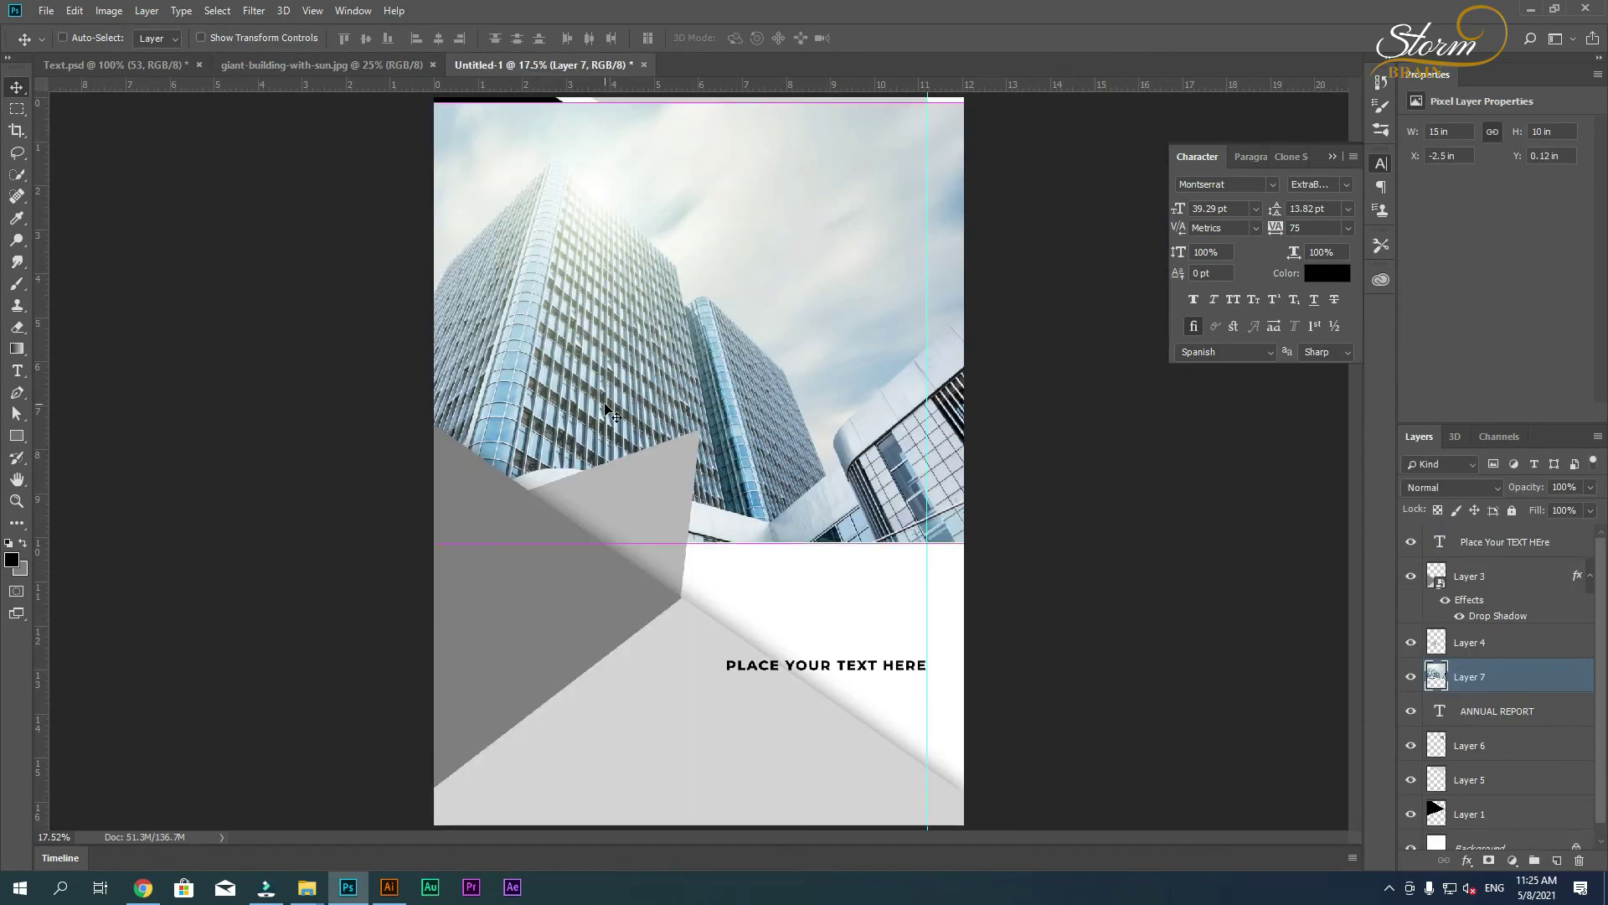
{"action": "left_click", "coordinate": [1411, 677]}
{"action": "left_click", "coordinate": [1469, 814]}
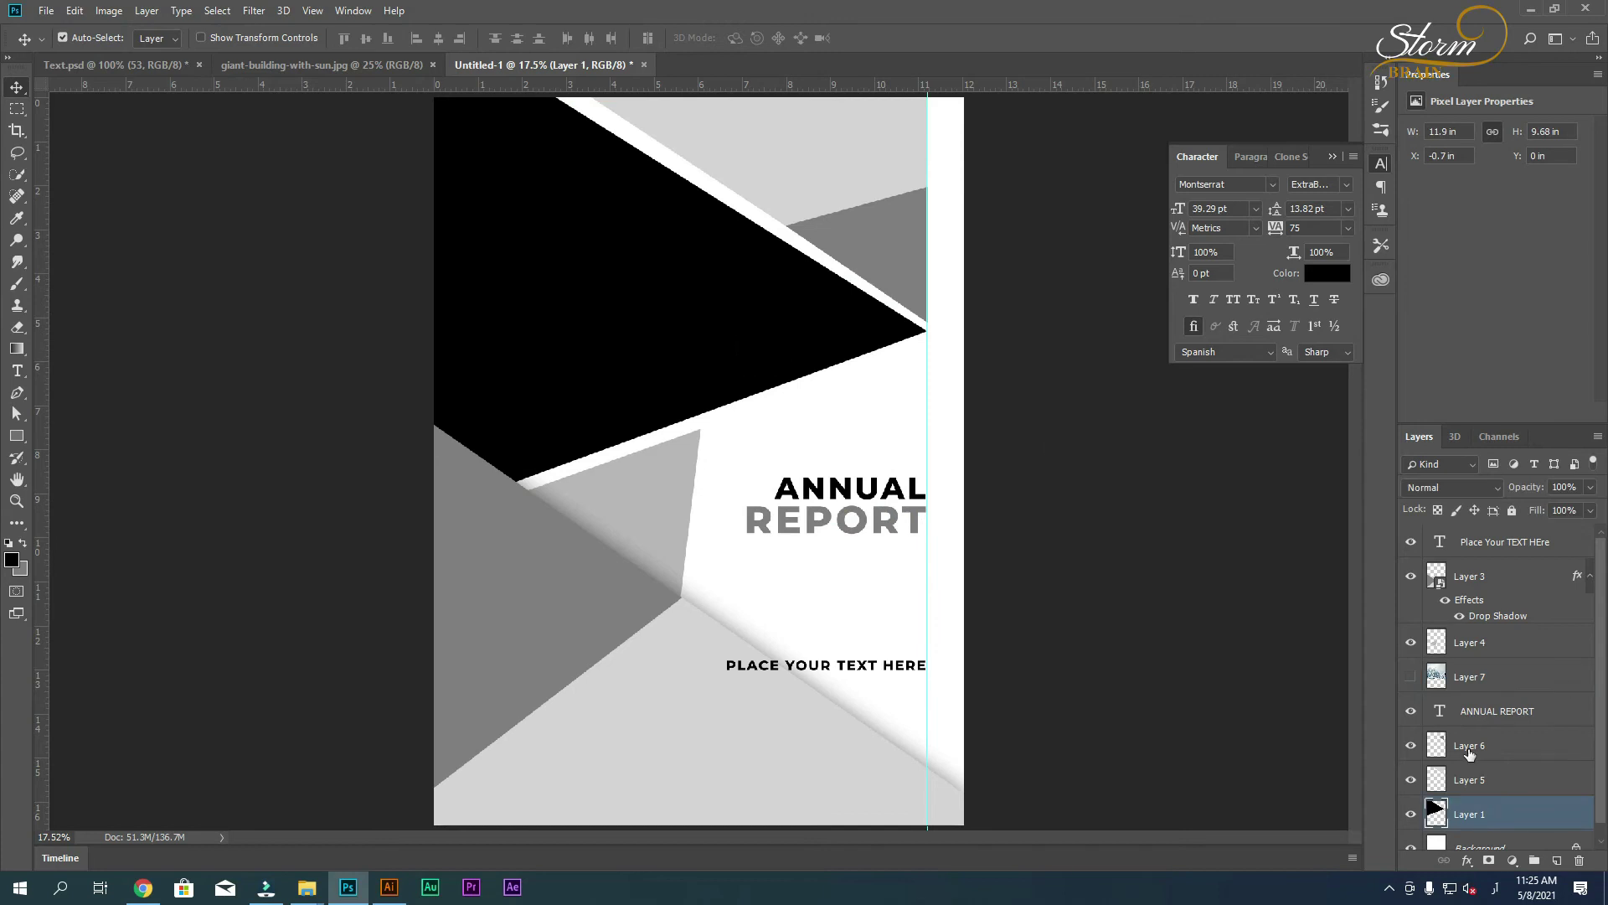
{"action": "left_click_drag", "start_coordinate": [1469, 677], "coordinate": [1469, 796]}
{"action": "left_click", "coordinate": [1496, 797], "text": "alt"}
{"action": "left_click", "coordinate": [1411, 780]}
{"action": "left_click_drag", "start_coordinate": [712, 318], "coordinate": [669, 290]}
{"action": "key", "text": "t"}
{"action": "left_click", "coordinate": [696, 718]}
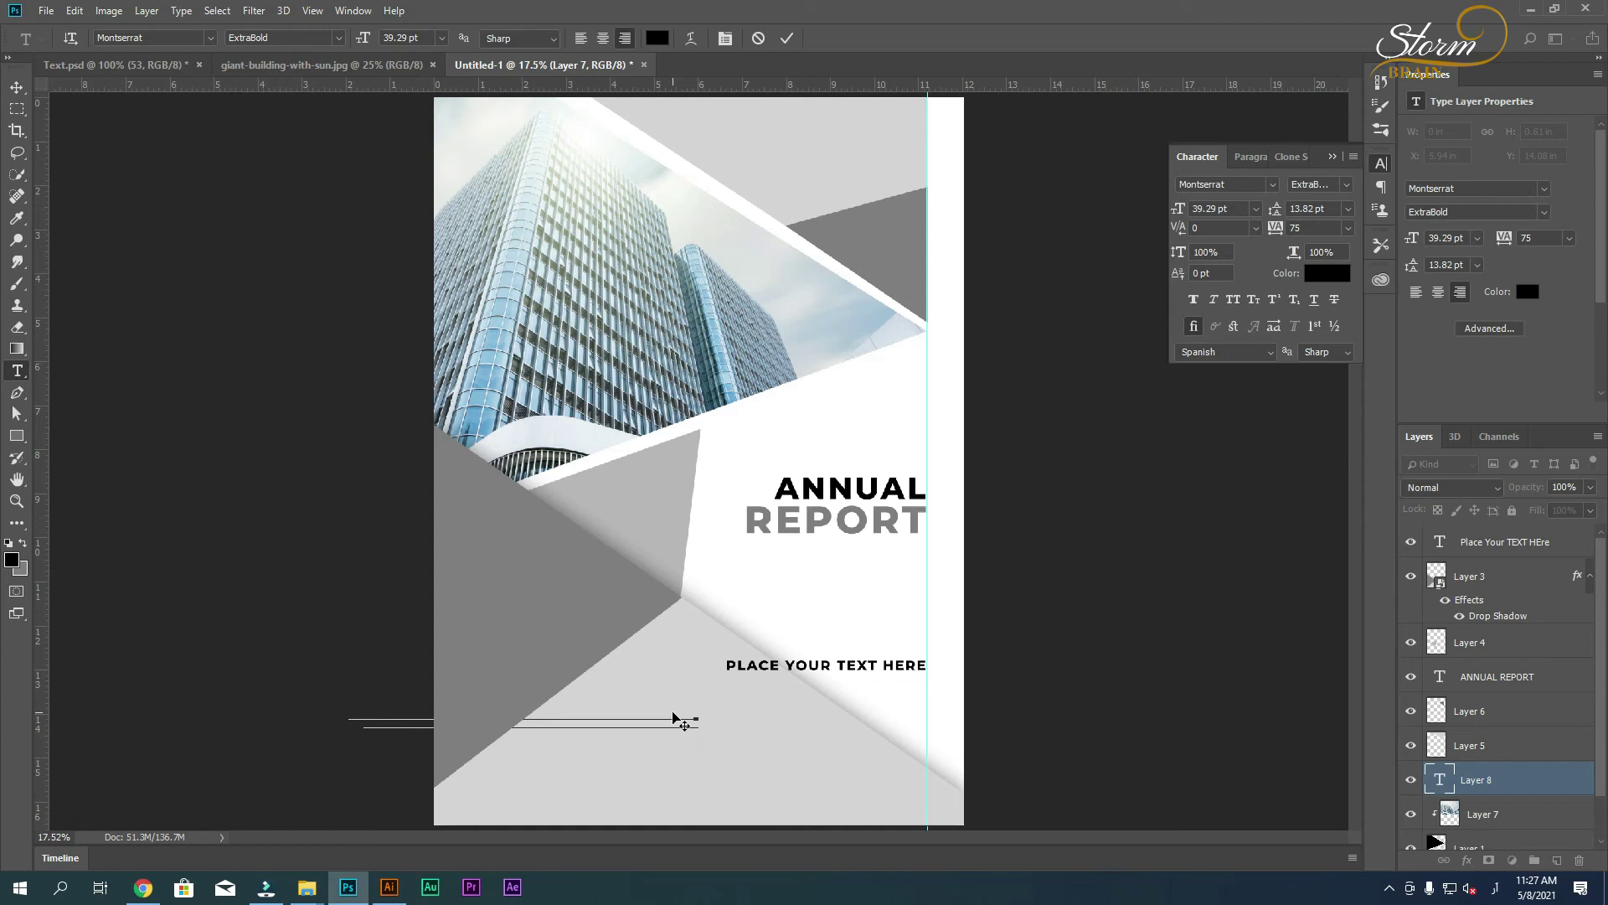
- Create a grey Lorem ipsum paragraph, move its layer to the top, and enlarge it to about 22 pt
{"action": "left_click_drag", "start_coordinate": [684, 725], "coordinate": [700, 739]}
{"action": "left_click", "coordinate": [12, 565]}
{"action": "left_click", "coordinate": [521, 586]}
{"action": "left_click", "coordinate": [1502, 424]}
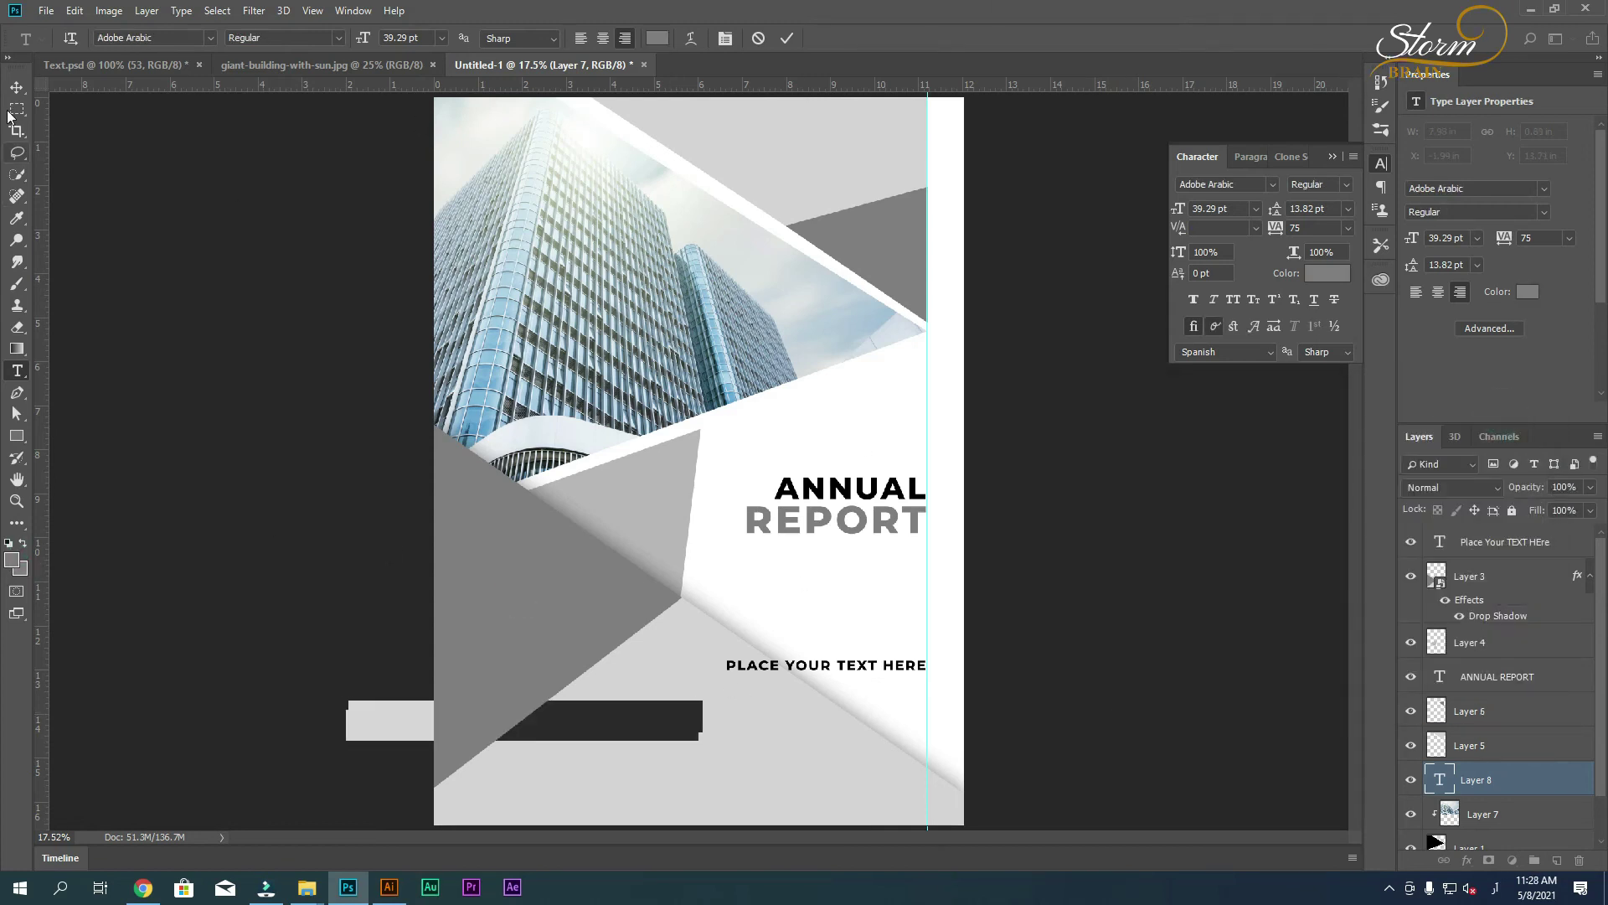
{"action": "left_click", "coordinate": [17, 86]}
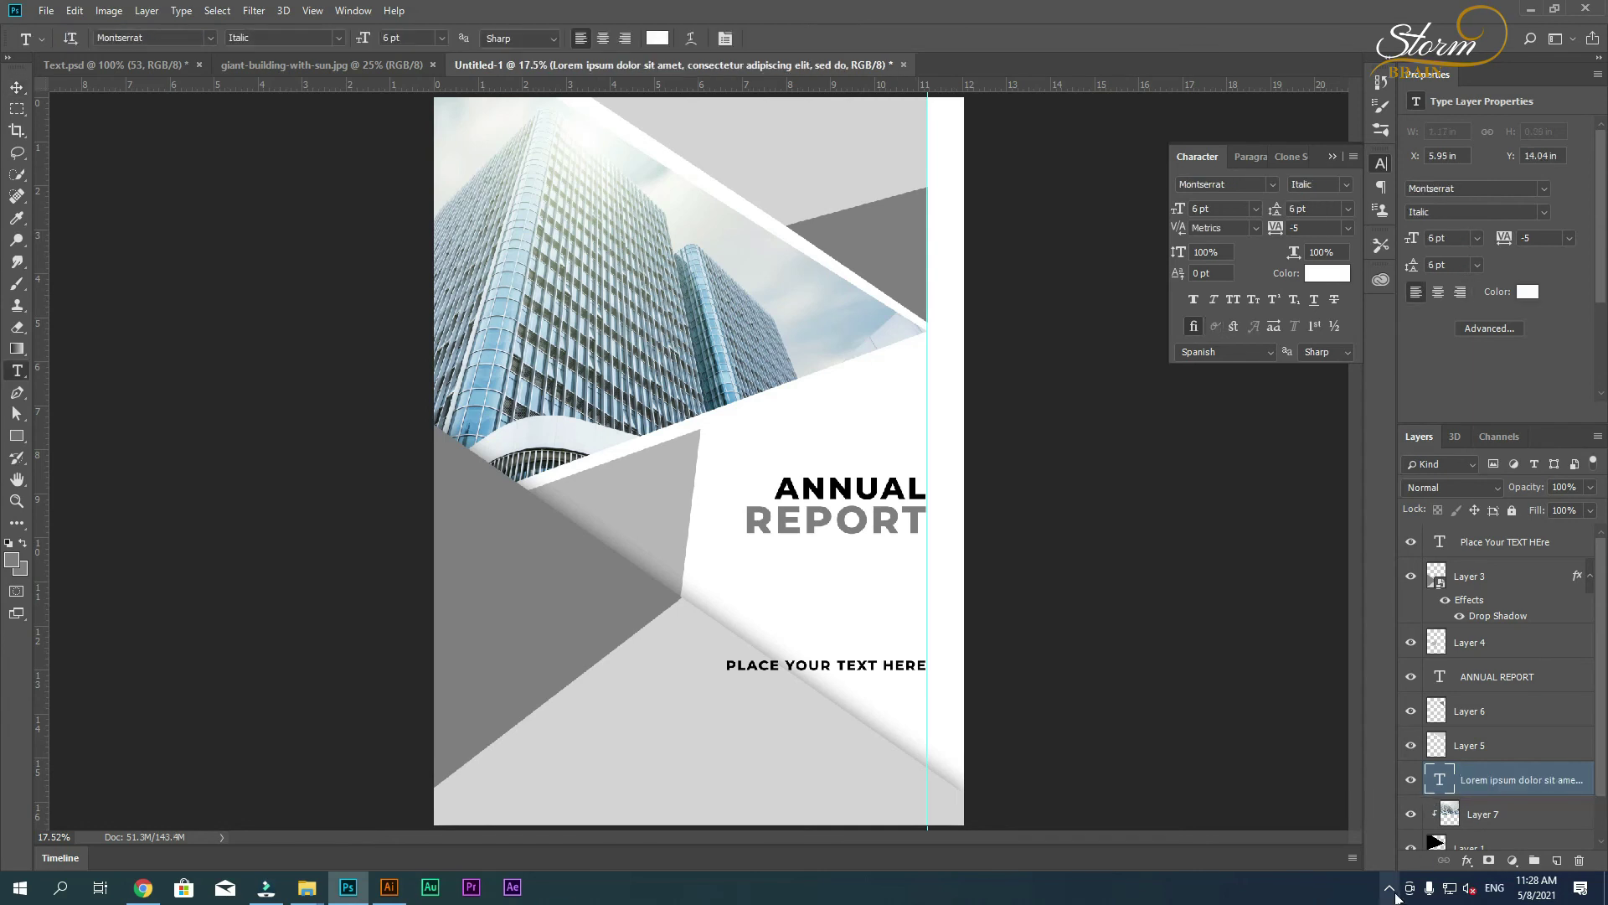
{"action": "left_click_drag", "start_coordinate": [1495, 788], "coordinate": [1461, 543]}
{"action": "key", "text": "ctrl+t"}
{"action": "mouse_move", "coordinate": [754, 726]}
{"action": "left_mouse_down"}
{"action": "mouse_move", "coordinate": [819, 745]}
{"action": "mouse_move", "coordinate": [461, 404]}
{"action": "left_mouse_up"}
{"action": "key", "text": "Return"}
- Make the body text SemiBold grey and move it up under the heading
{"action": "left_click", "coordinate": [339, 37]}
{"action": "left_click", "coordinate": [281, 209]}
{"action": "left_click", "coordinate": [658, 38]}
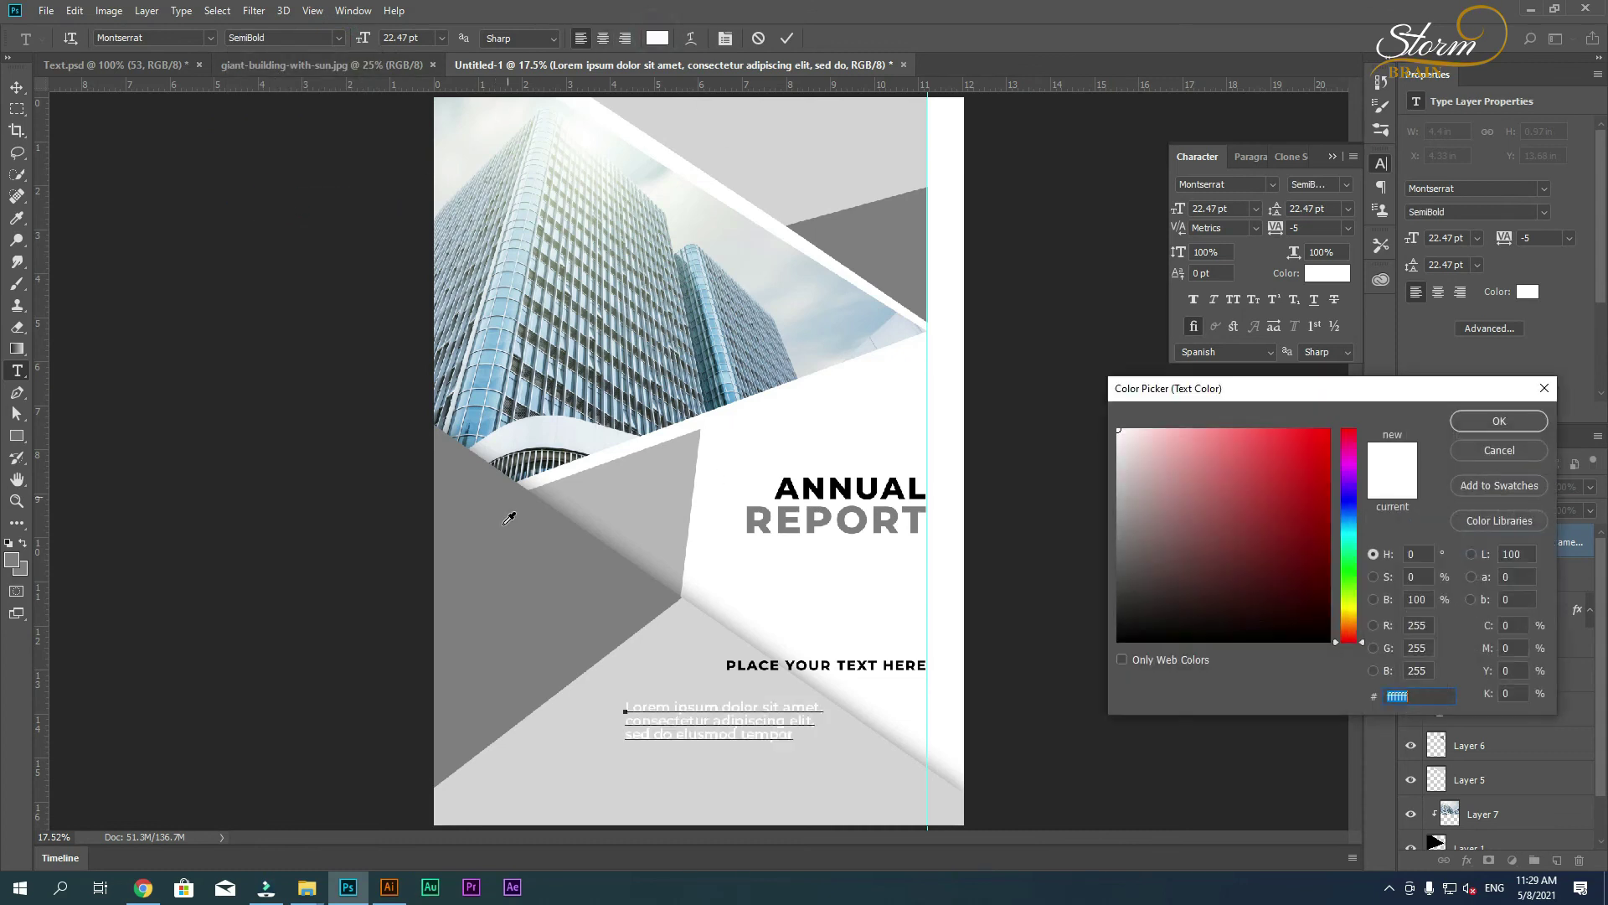
{"action": "left_click", "coordinate": [509, 518]}
{"action": "left_click", "coordinate": [1499, 420]}
{"action": "key", "text": "ctrl+Return"}
{"action": "key", "text": "ctrl+t"}
{"action": "mouse_move", "coordinate": [776, 728]}
{"action": "left_mouse_down"}
{"action": "mouse_move", "coordinate": [851, 710]}
{"action": "mouse_move", "coordinate": [779, 674]}
{"action": "left_mouse_up"}
{"action": "key", "text": "Return"}
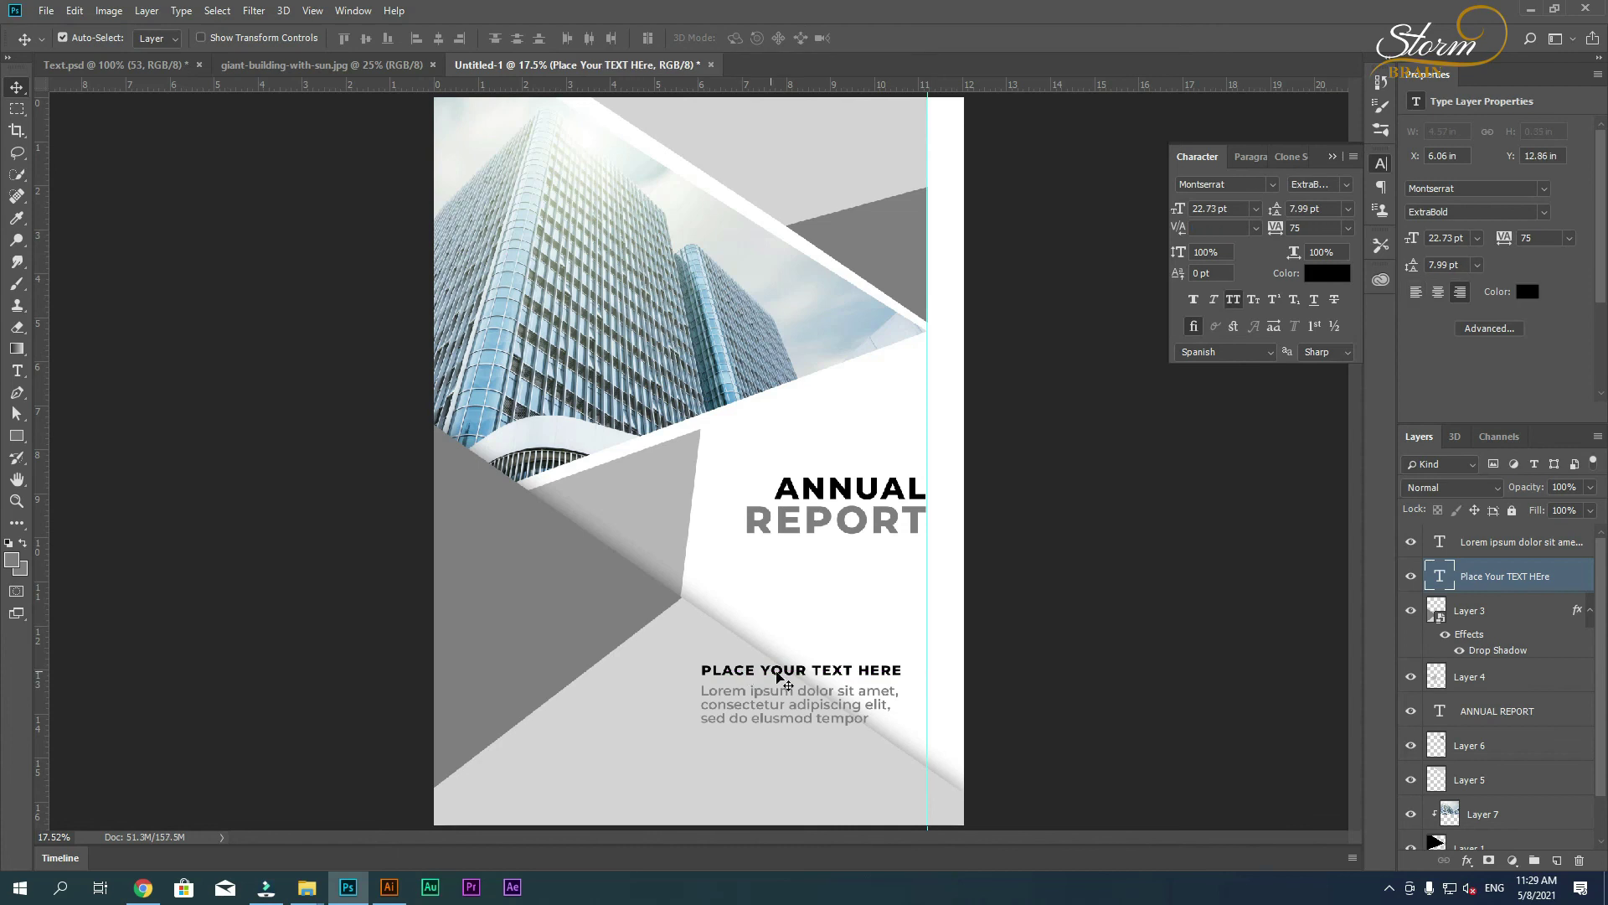
{"action": "key", "text": "t"}
{"action": "left_click", "coordinate": [637, 794]}
{"action": "type", "text": "www.yp"}
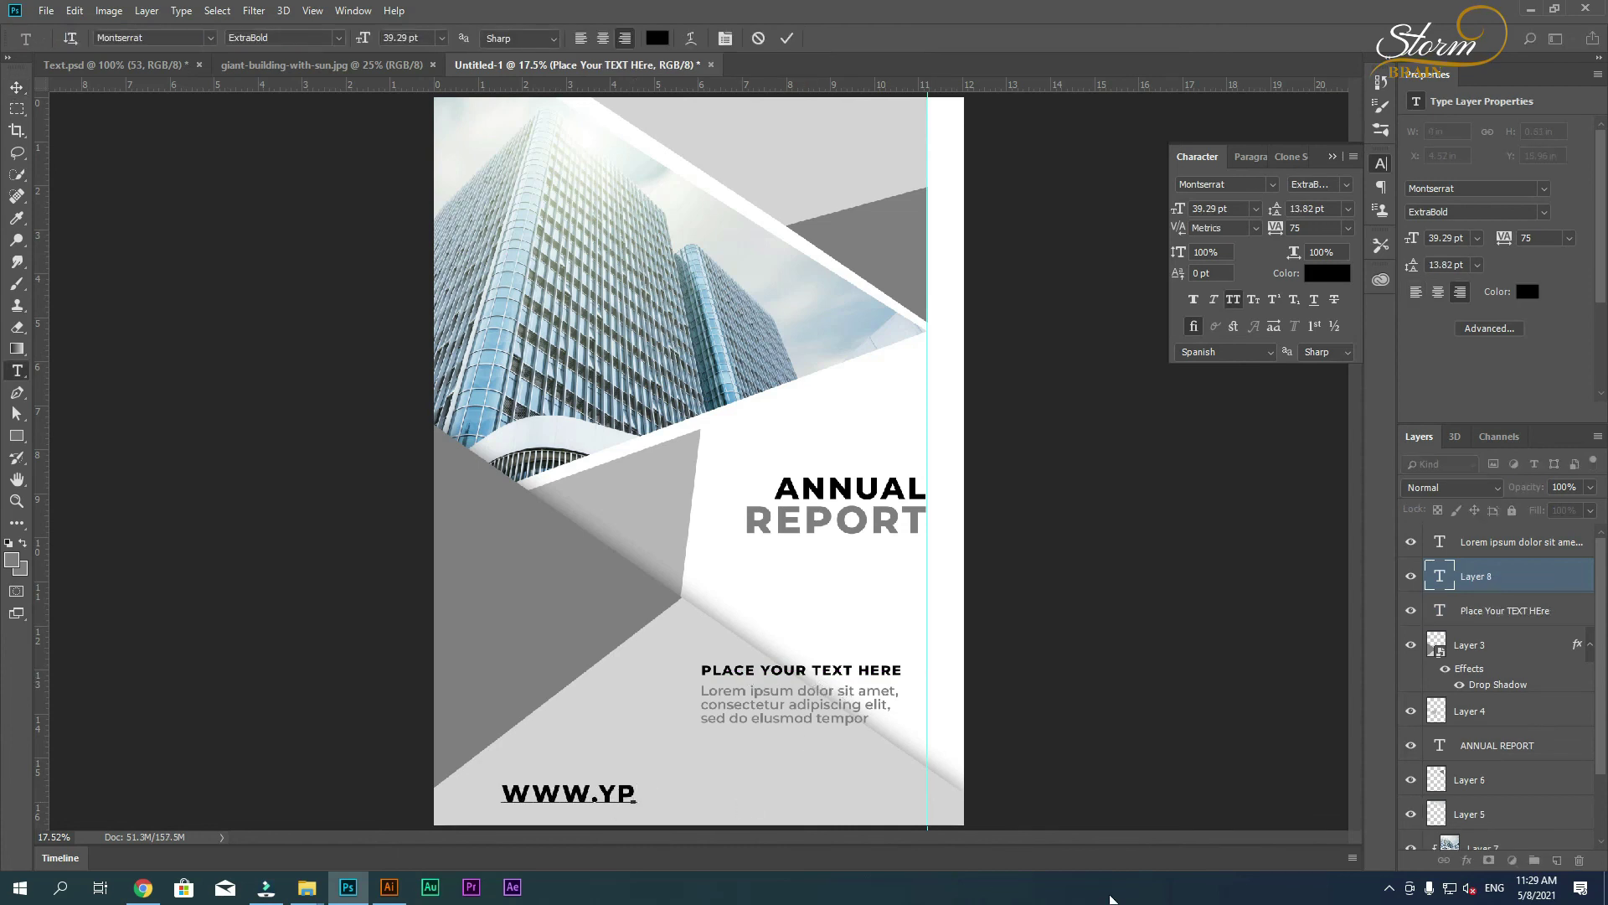
{"action": "key", "text": "BackSpace"}
{"action": "type", "text": "ourwb"}
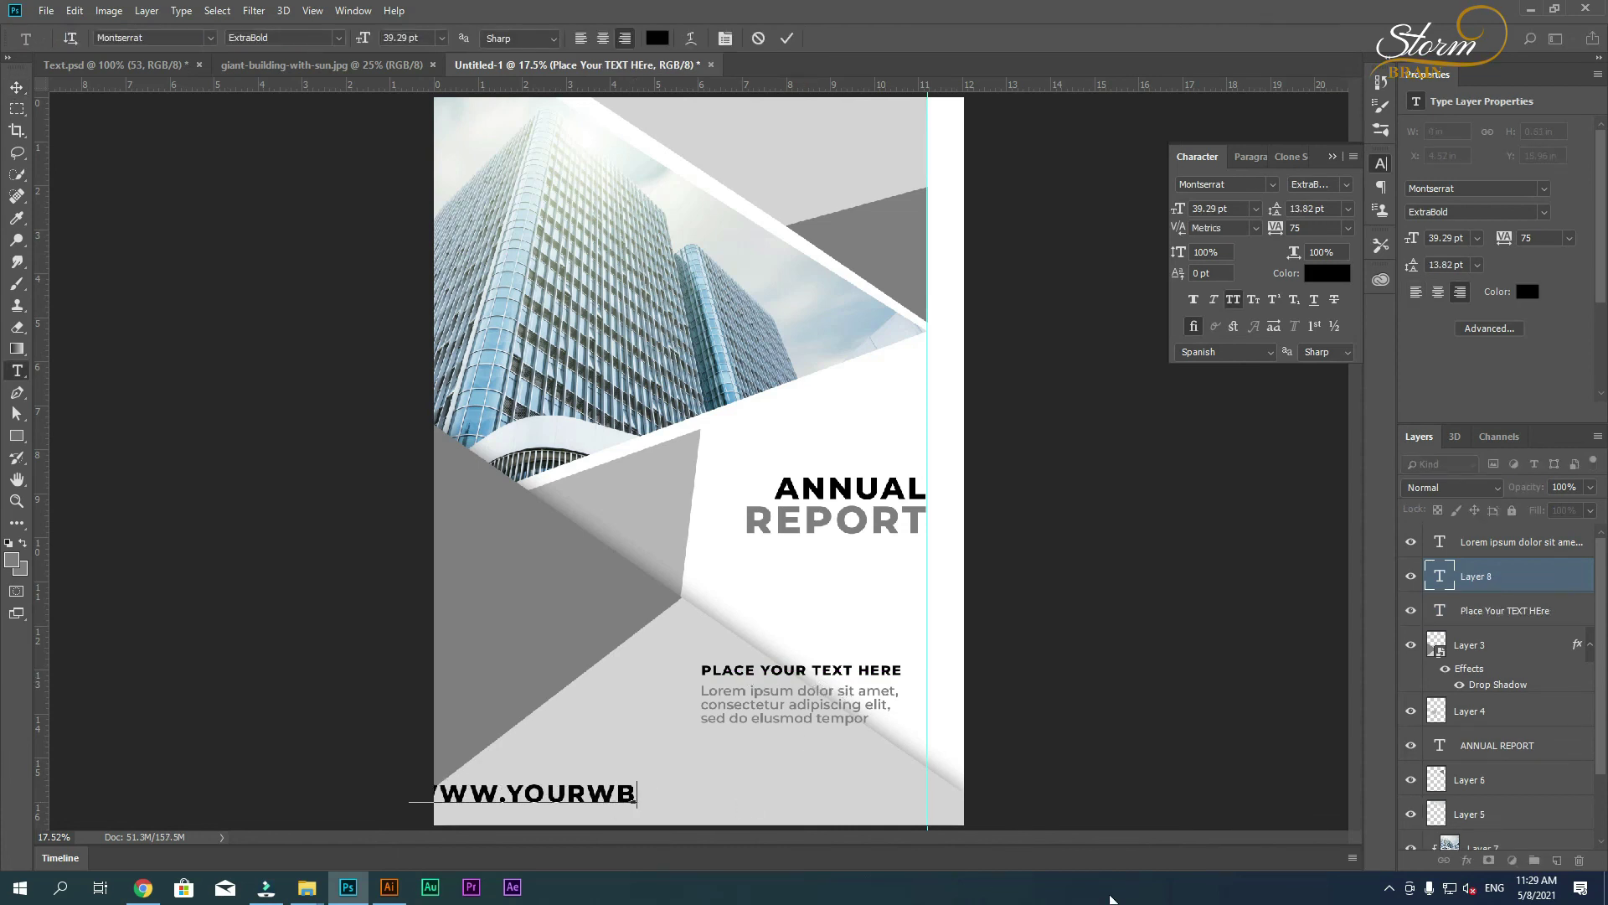
{"action": "key", "text": "BackSpace"}
{"action": "key", "text": "BackSpace"}
{"action": "type", "text": "websit.com"}
- Make the website text SemiBold grey, shrink it and centre it at the page bottom
{"action": "key", "text": "ctrl+a"}
{"action": "left_click", "coordinate": [284, 38]}
{"action": "left_click", "coordinate": [288, 194]}
{"action": "left_click", "coordinate": [657, 38]}
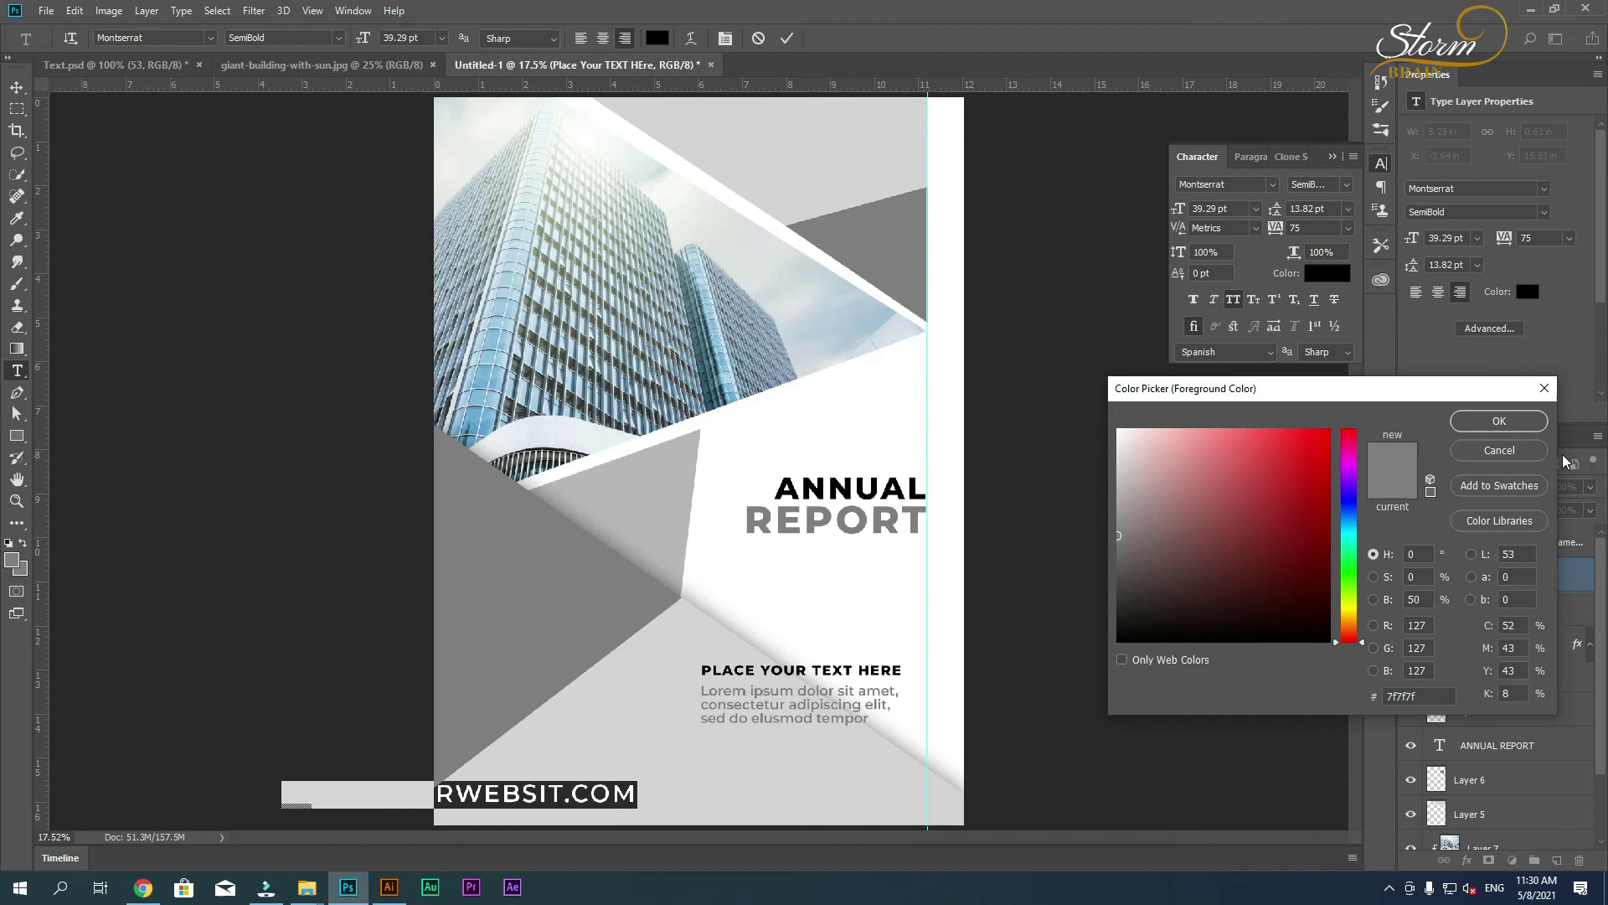
{"action": "left_click", "coordinate": [1498, 423]}
{"action": "key", "text": "ctrl+t"}
{"action": "left_click_drag", "start_coordinate": [566, 796], "coordinate": [826, 787]}
{"action": "mouse_move", "coordinate": [514, 764]}
{"action": "left_mouse_down"}
{"action": "mouse_move", "coordinate": [695, 754]}
{"action": "mouse_move", "coordinate": [695, 800]}
{"action": "left_mouse_up"}
{"action": "key", "text": "Return"}
{"action": "scroll", "coordinate": [1503, 712], "scroll_direction": "down", "scroll_amount": 2}
{"action": "left_click", "coordinate": [1500, 841]}
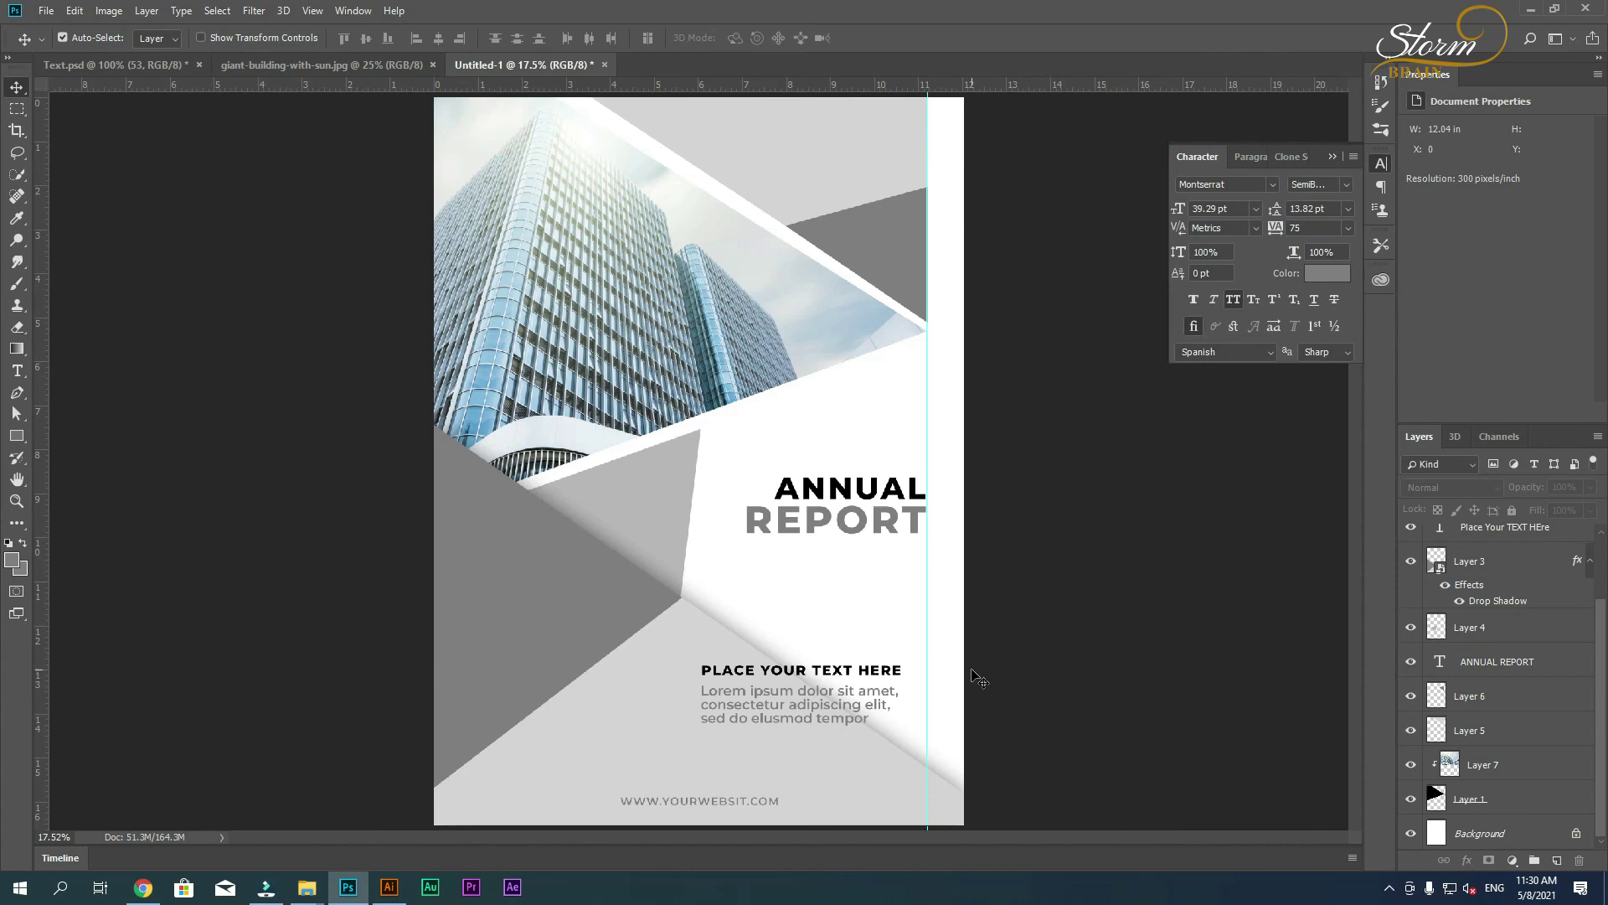
- Add a Bold LOGO text line at the top of the page
{"action": "key", "text": "t"}
{"action": "left_click", "coordinate": [762, 121]}
{"action": "type", "text": "LO"}
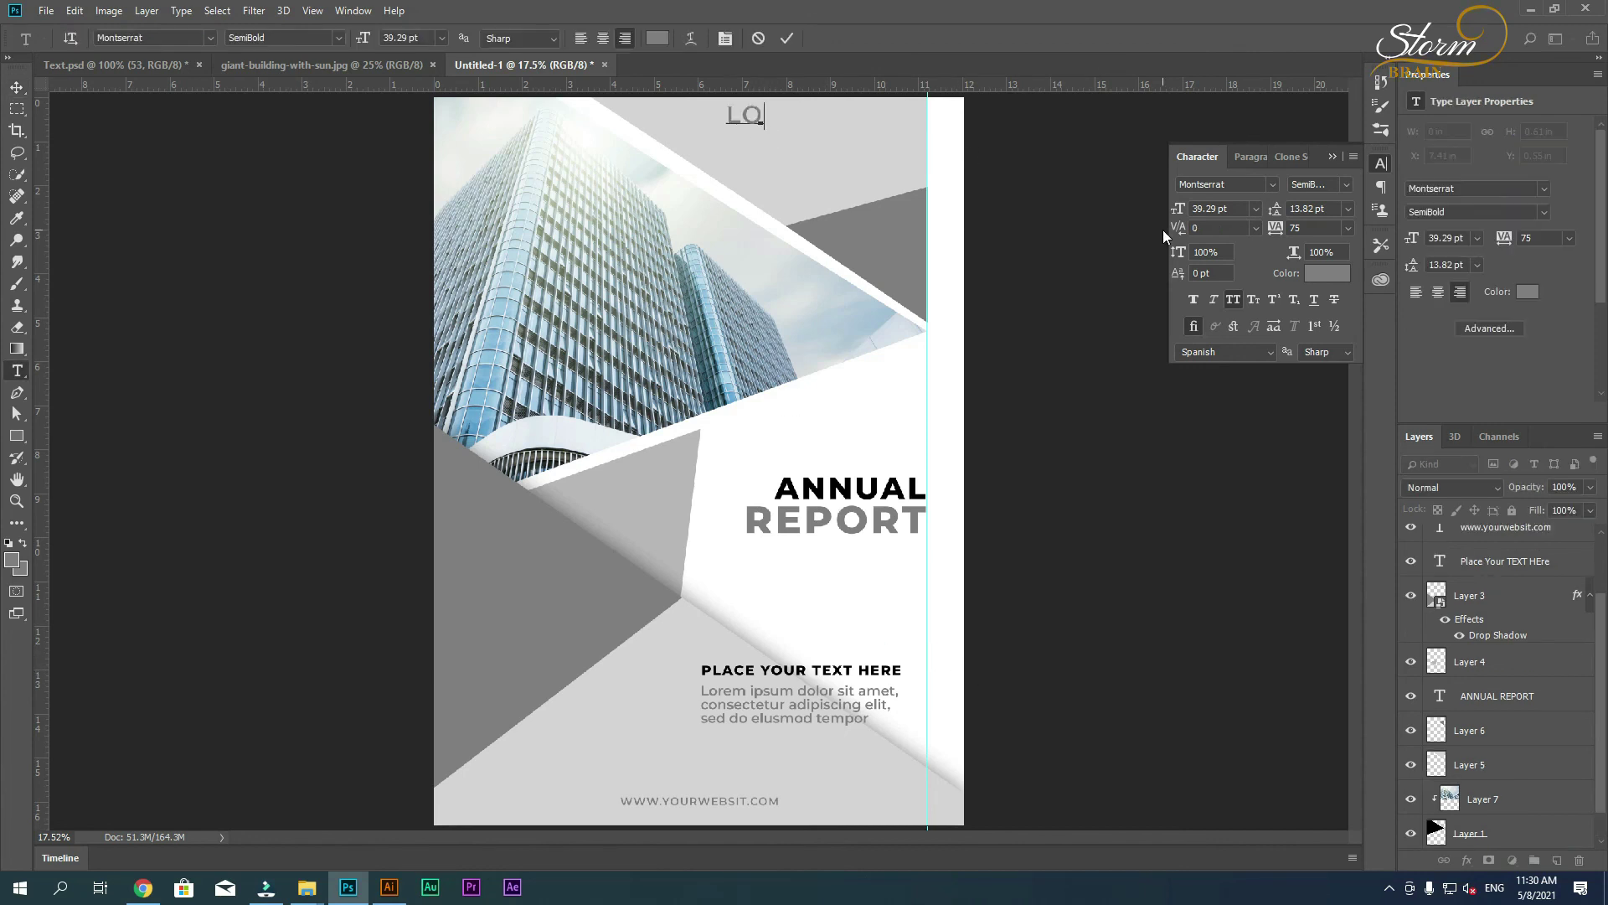
{"action": "type", "text": "GO"}
{"action": "key", "text": "ctrl+a"}
{"action": "left_click", "coordinate": [280, 38]}
{"action": "left_click", "coordinate": [268, 222]}
{"action": "left_click", "coordinate": [20, 84]}
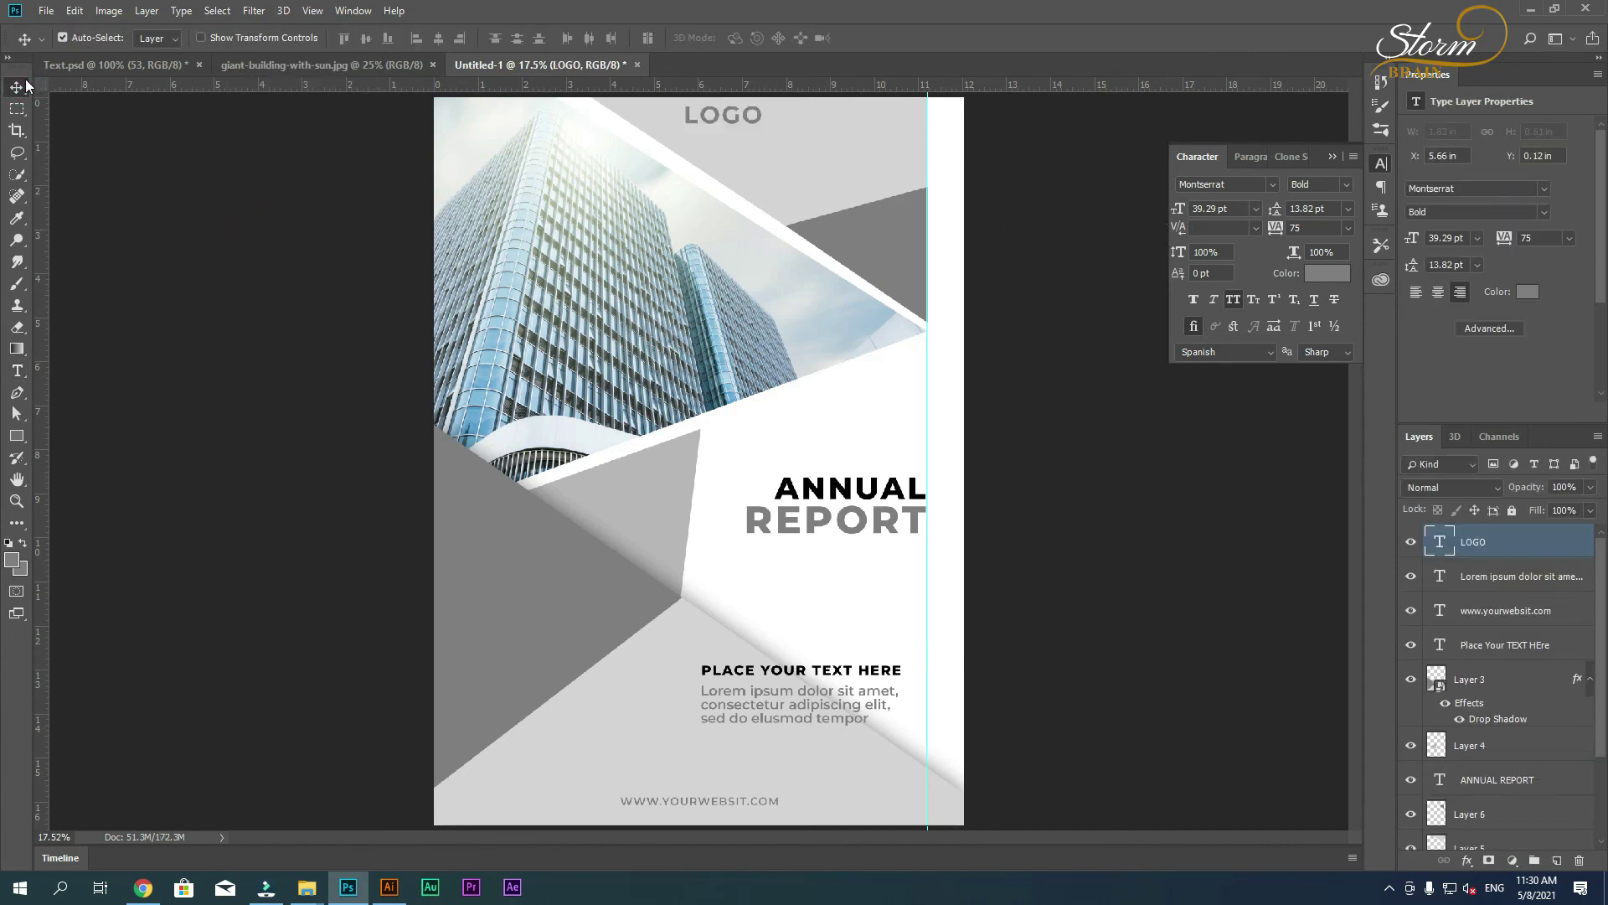
- Replace LOGO with COMPANY NAME, move it right and shrink it to about 70%
{"action": "key", "text": "t"}
{"action": "double_click", "coordinate": [739, 122]}
{"action": "type", "text": "COMPANY NAME"}
{"action": "key", "text": "ctrl+a"}
{"action": "left_click", "coordinate": [22, 91]}
{"action": "left_click_drag", "start_coordinate": [618, 125], "coordinate": [783, 115]}
{"action": "key", "text": "ctrl+t"}
{"action": "left_click_drag", "start_coordinate": [679, 132], "coordinate": [782, 117]}
{"action": "key", "text": "Return"}
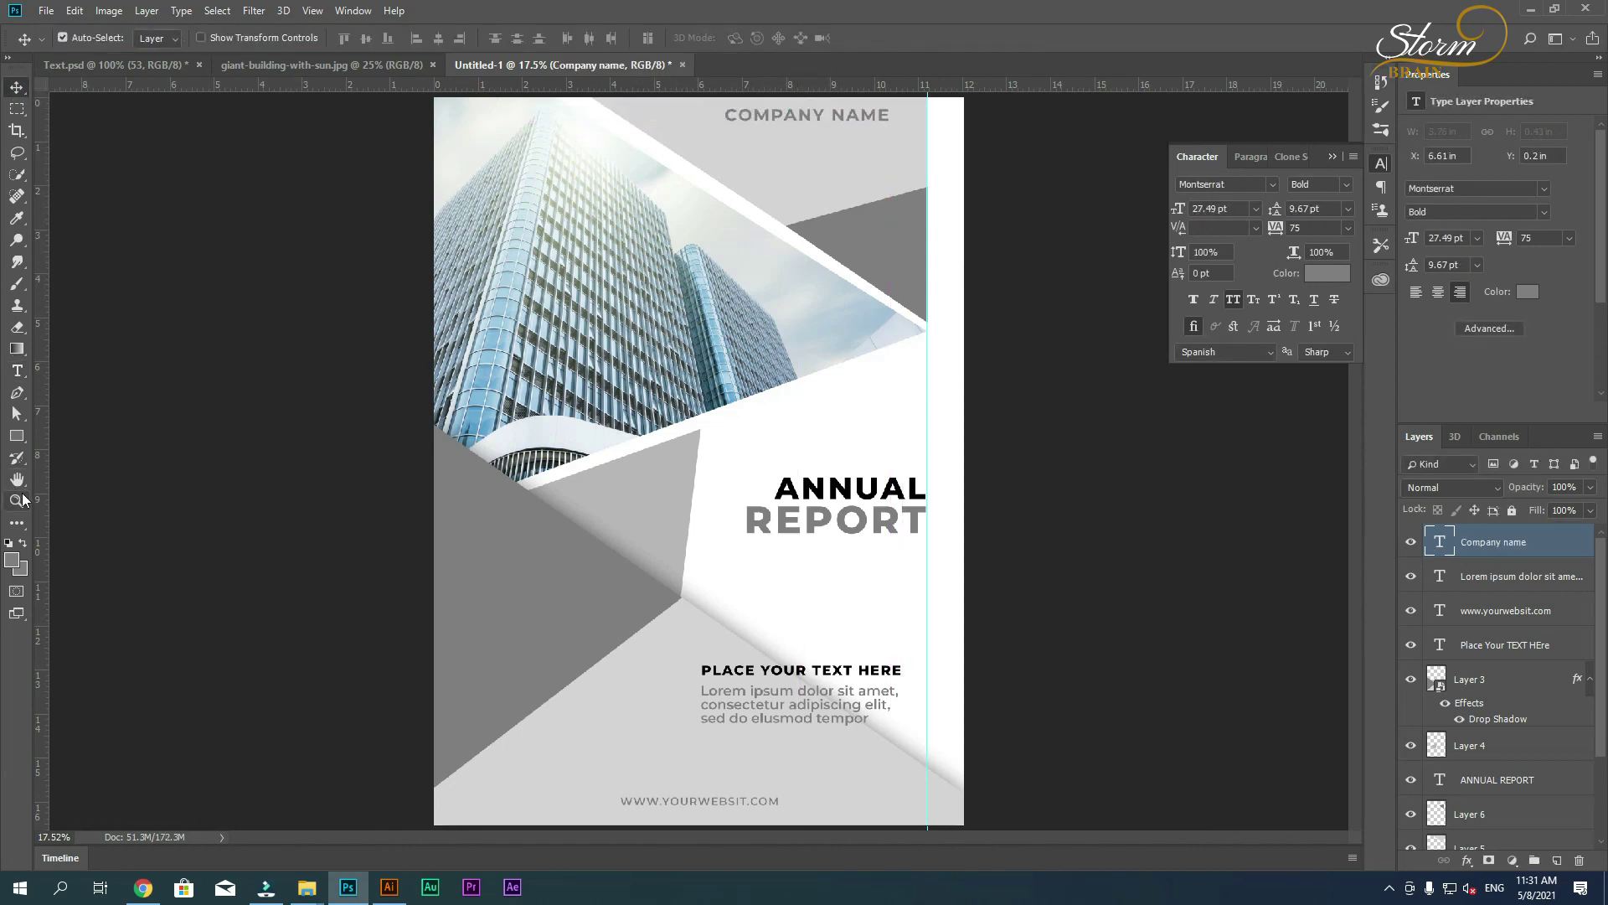
- Draw a circle custom shape beside COMPANY NAME with no outline and a grey fill
{"action": "right_click", "coordinate": [17, 436]}
{"action": "left_click", "coordinate": [84, 515]}
{"action": "left_click", "coordinate": [661, 37]}
{"action": "double_click", "coordinate": [321, 105]}
{"action": "left_click_drag", "start_coordinate": [671, 110], "coordinate": [702, 140]}
{"action": "left_click", "coordinate": [218, 37]}
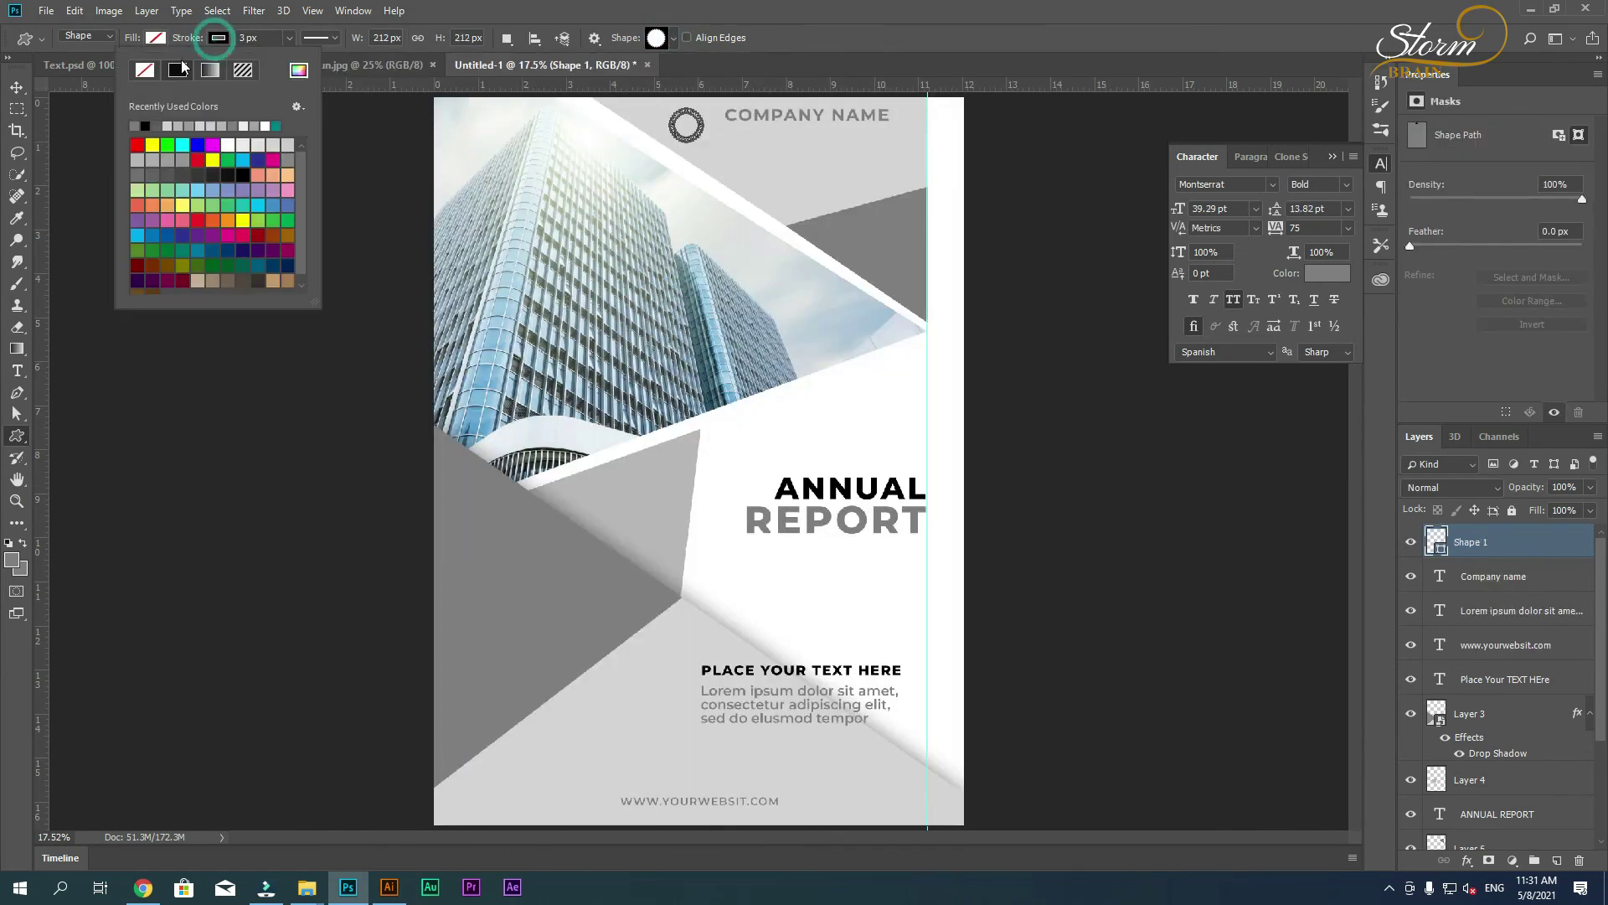
{"action": "left_click", "coordinate": [145, 69]}
{"action": "left_click", "coordinate": [155, 37]}
{"action": "left_click", "coordinate": [115, 70]}
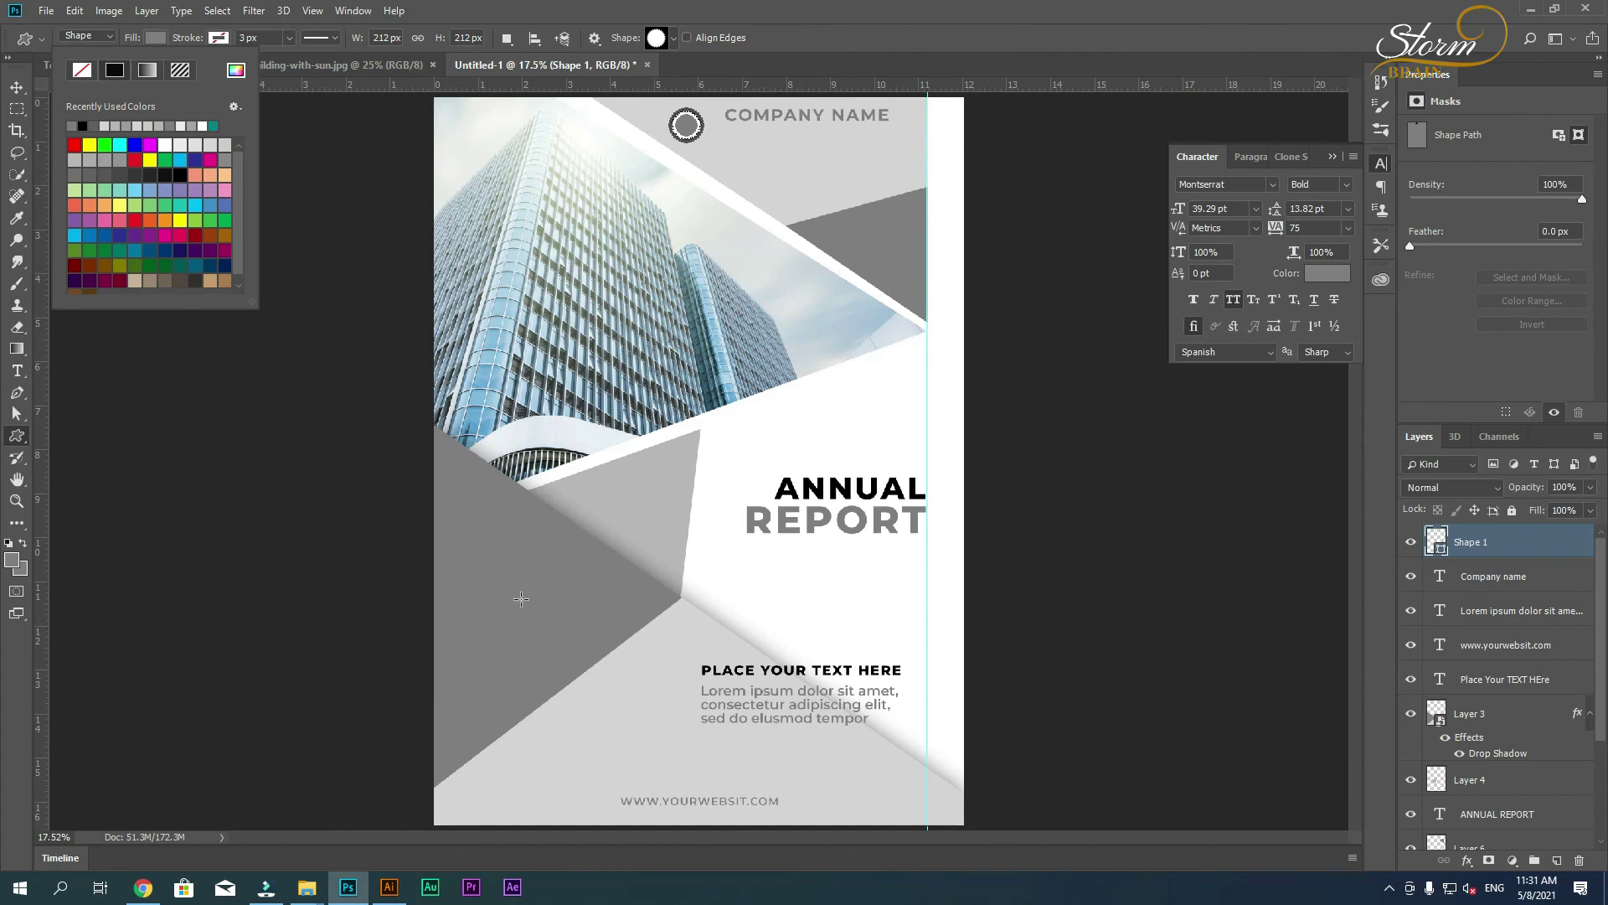
{"action": "left_click", "coordinate": [237, 69]}
{"action": "left_click", "coordinate": [1513, 450]}
- Shrink the circle slightly and select it together with the company name
{"action": "key", "text": "Escape"}
{"action": "key", "text": "ctrl+t"}
{"action": "left_click_drag", "start_coordinate": [674, 130], "coordinate": [706, 124]}
{"action": "key", "text": "Return"}
{"action": "key", "text": "v"}
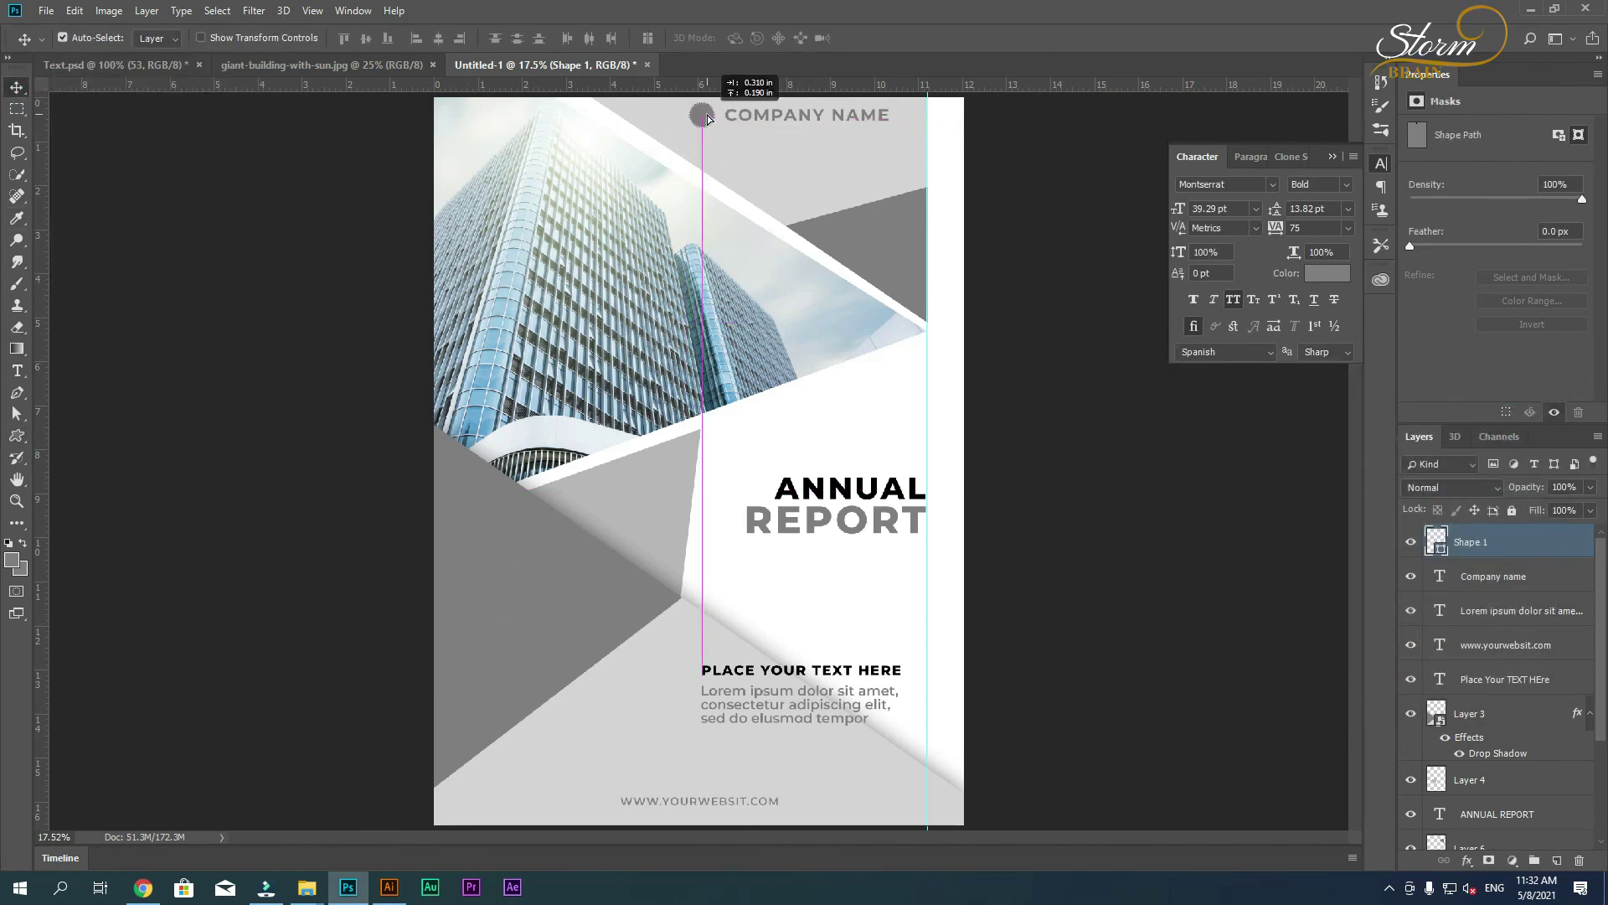
{"action": "left_click", "coordinate": [796, 118], "text": "shift"}
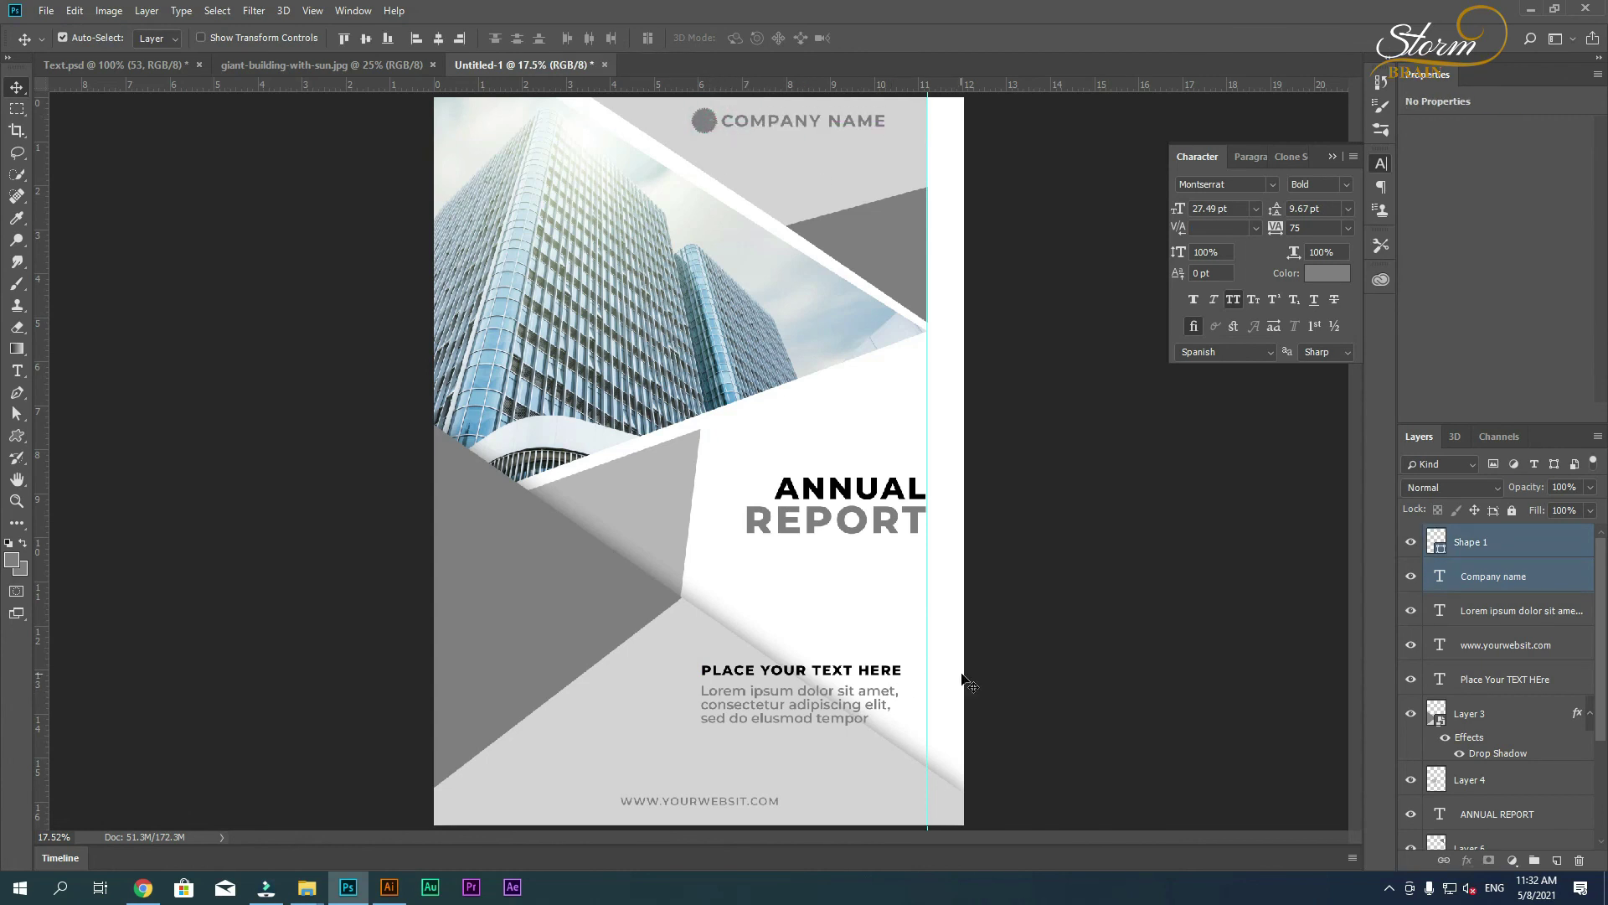